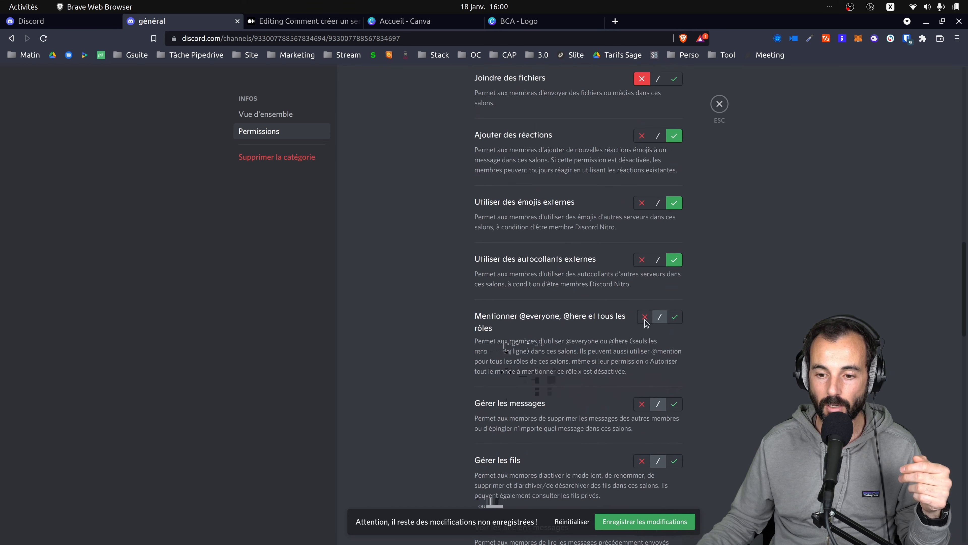
pyautogui.click(644, 318)
pyautogui.scroll(-2, 644, 320)
pyautogui.click(642, 323)
pyautogui.scroll(-5, 638, 391)
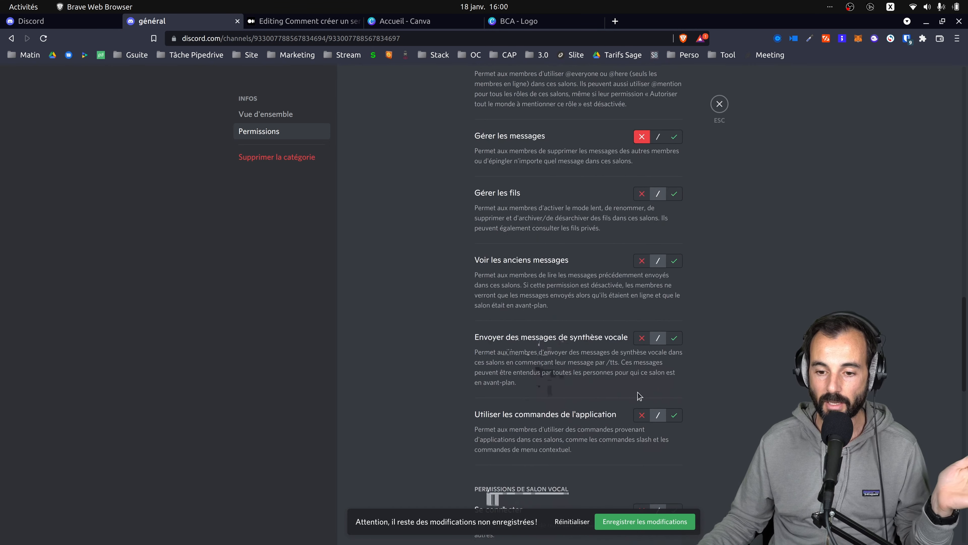
pyautogui.click(674, 262)
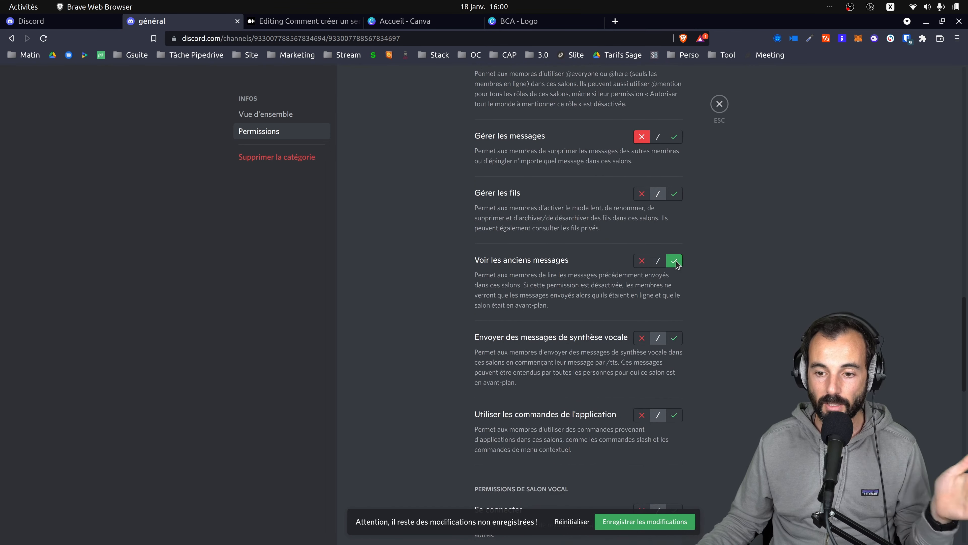
pyautogui.click(658, 263)
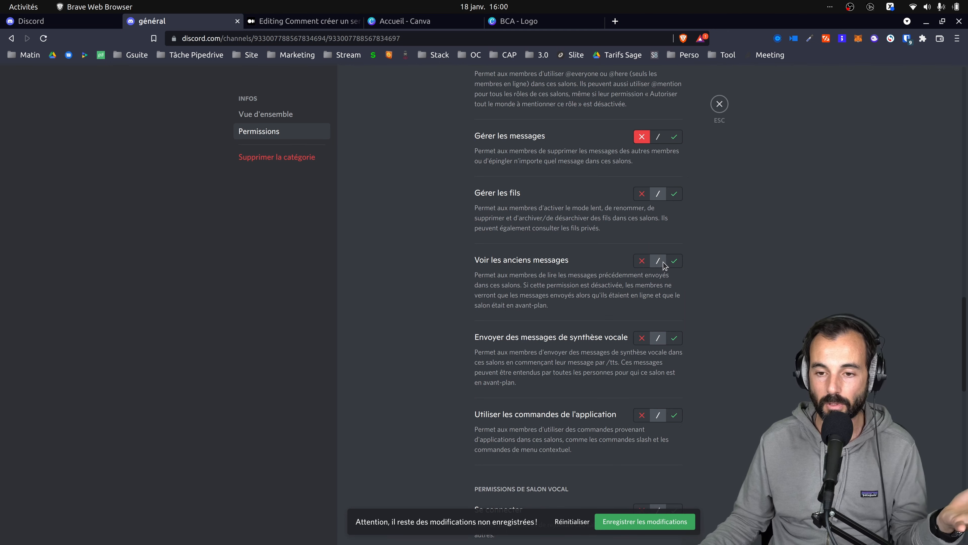
# Deny the voice permission "Se connecter", save the category's permission changes and close its settings
pyautogui.scroll(-2, 633, 320)
pyautogui.scroll(-5, 633, 322)
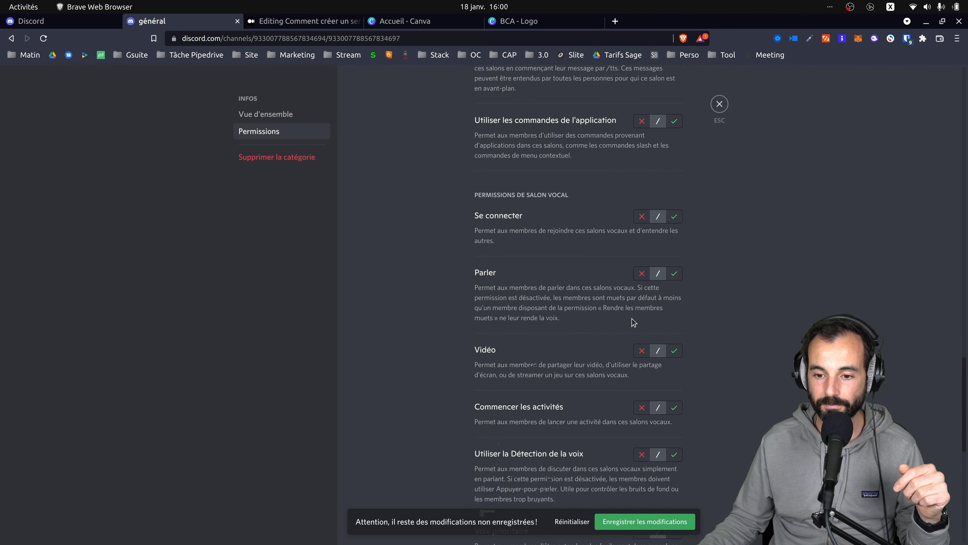
pyautogui.click(643, 219)
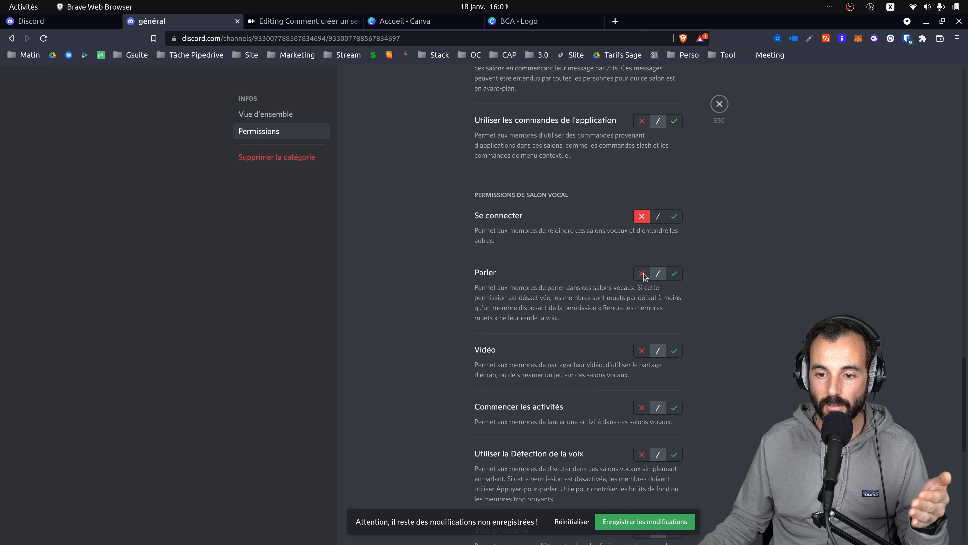
pyautogui.scroll(-8, 622, 304)
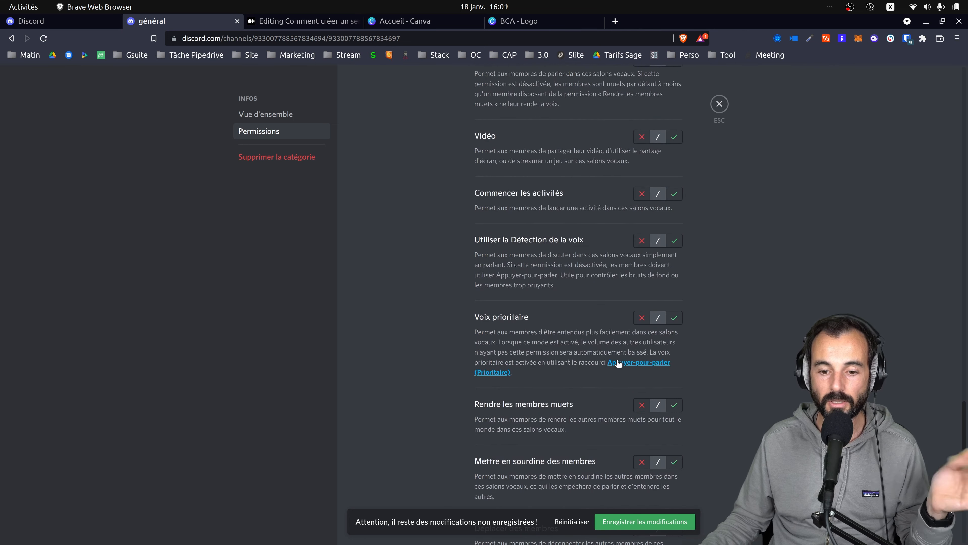
pyautogui.scroll(-3, 641, 282)
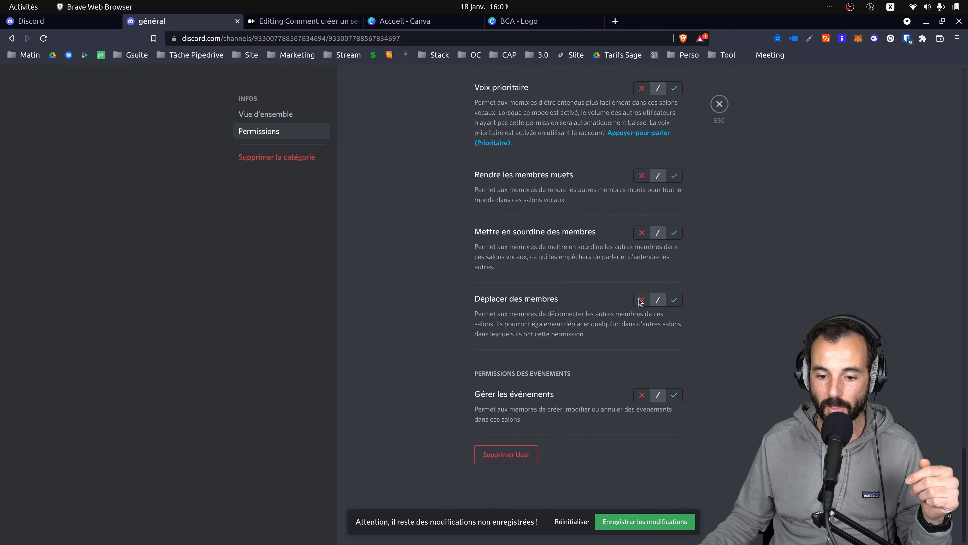
pyautogui.click(643, 523)
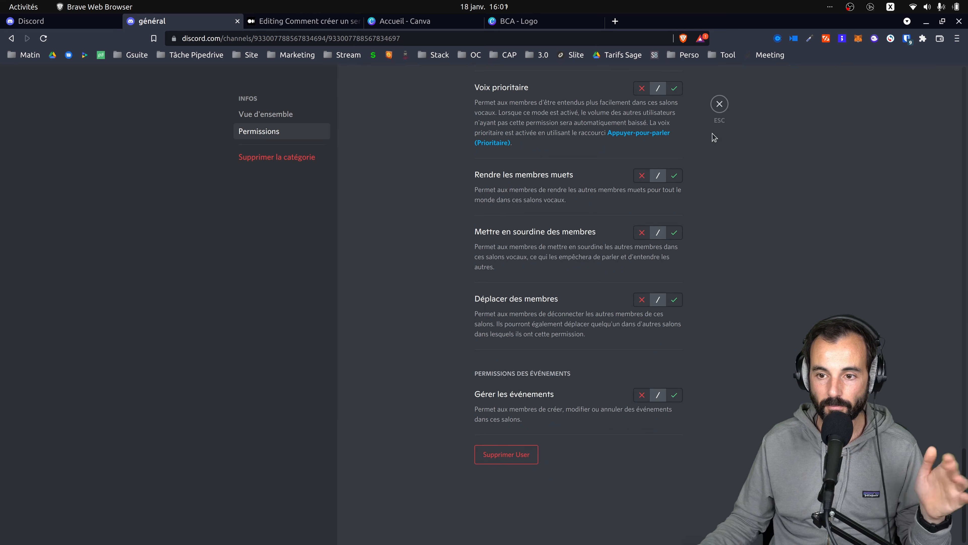
pyautogui.click(719, 104)
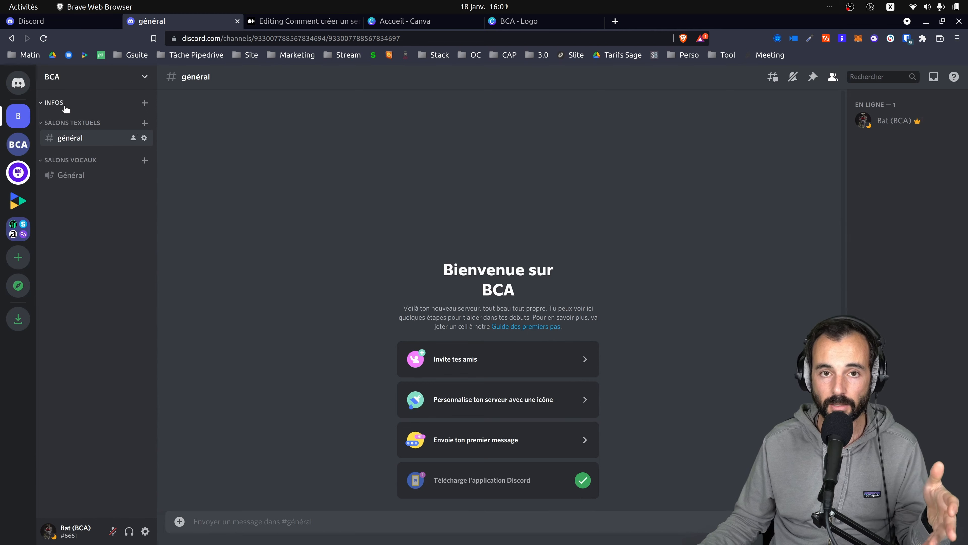
pyautogui.click(144, 104)
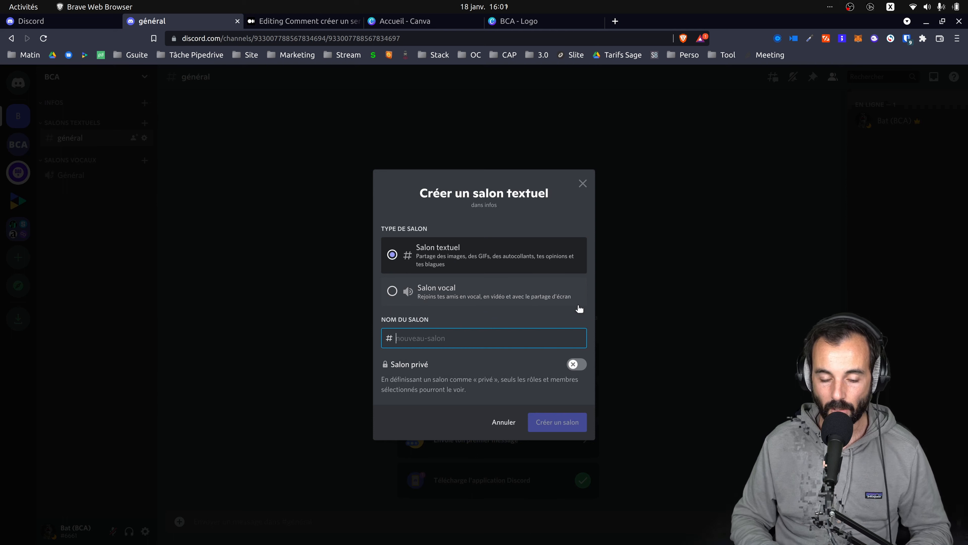
pyautogui.write('but-du-serveur')
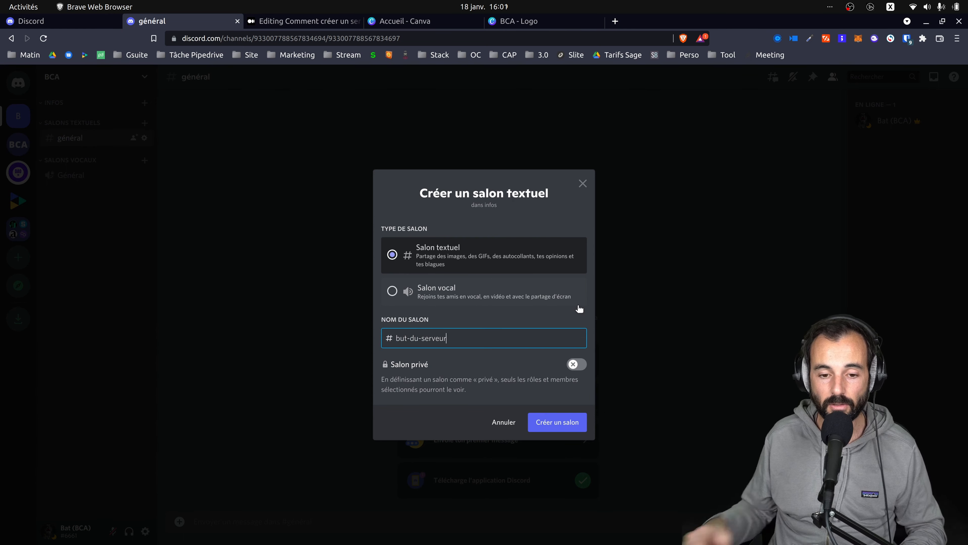
pyautogui.press('Escape')
# Check the channel names in BLC Community, and begin a text channel named "description" in the BCA server's INFOS category
pyautogui.click(21, 203)
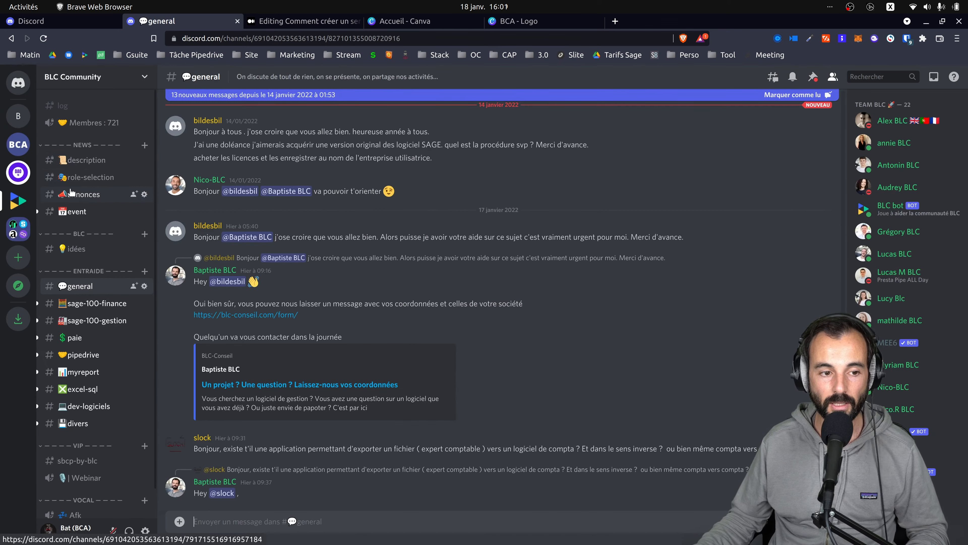
pyautogui.click(18, 115)
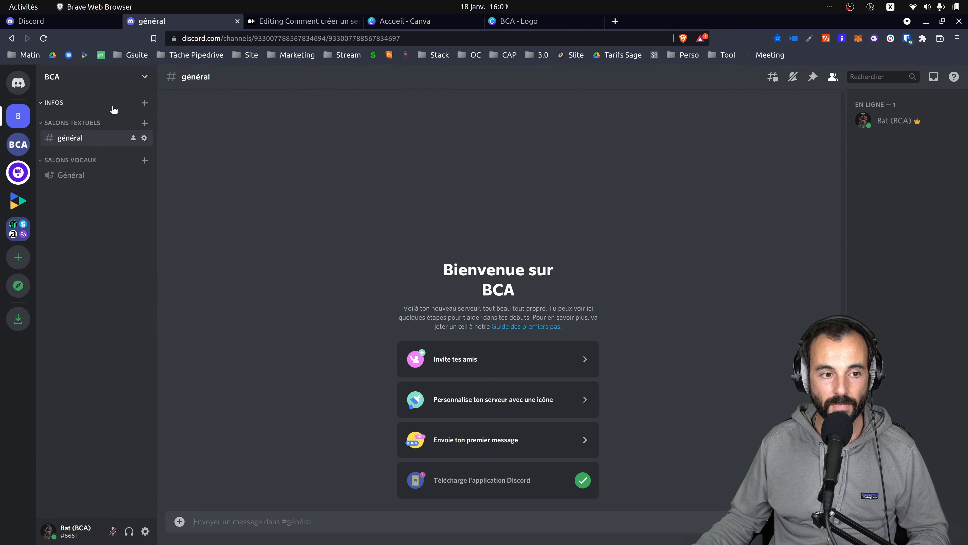
pyautogui.click(19, 201)
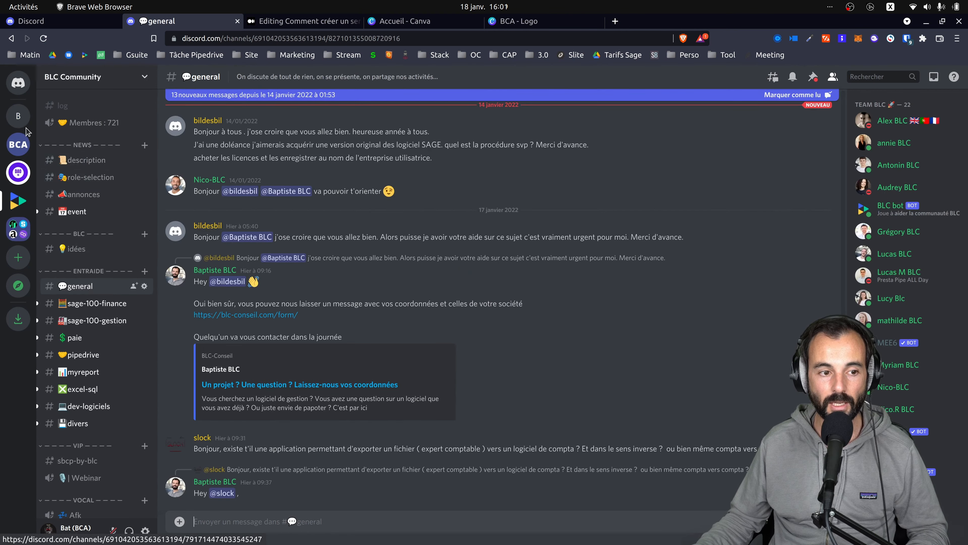
pyautogui.click(19, 117)
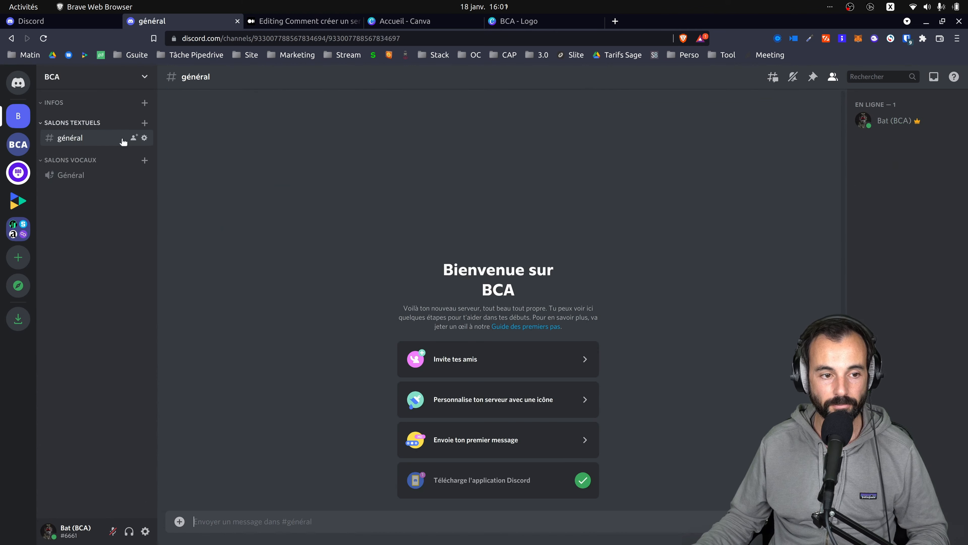
pyautogui.click(144, 103)
pyautogui.write('de')
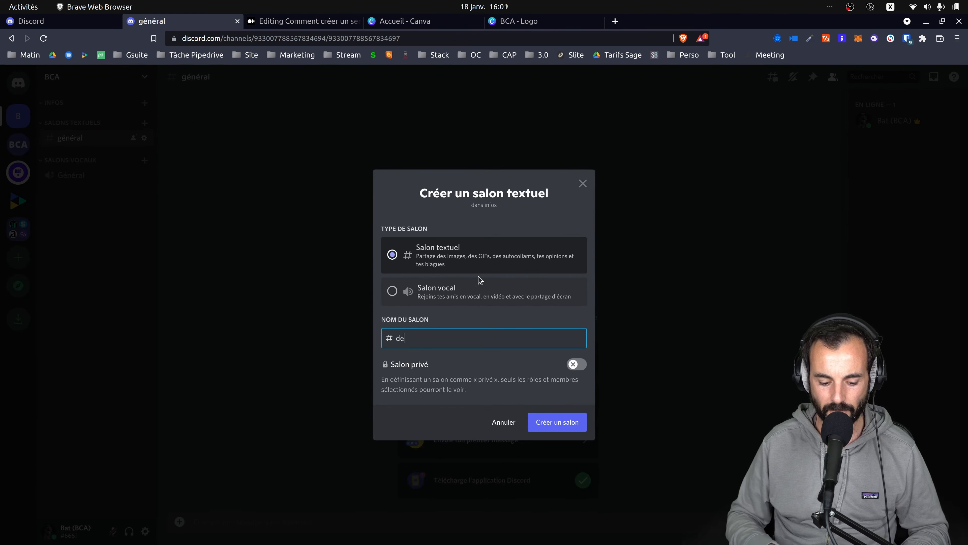
pyautogui.write('scription')
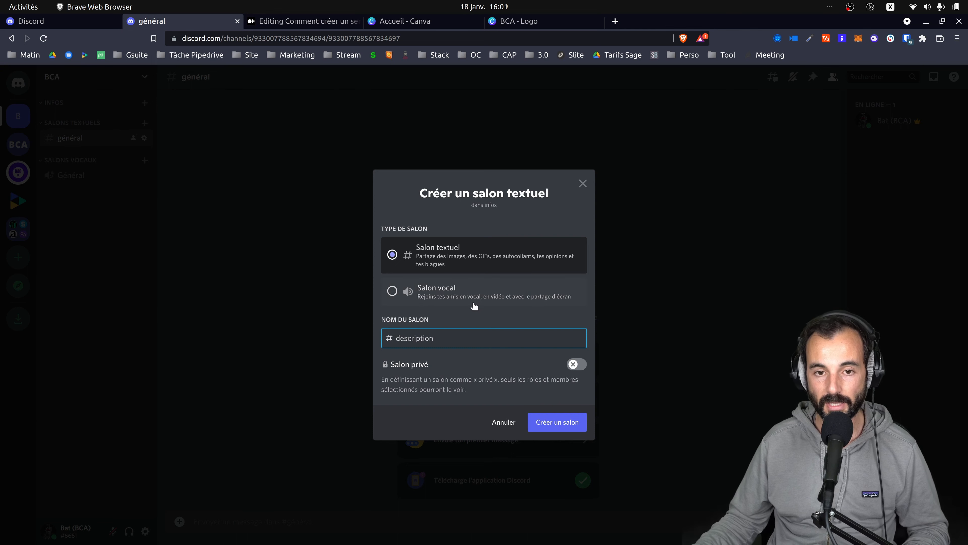
pyautogui.click(390, 342)
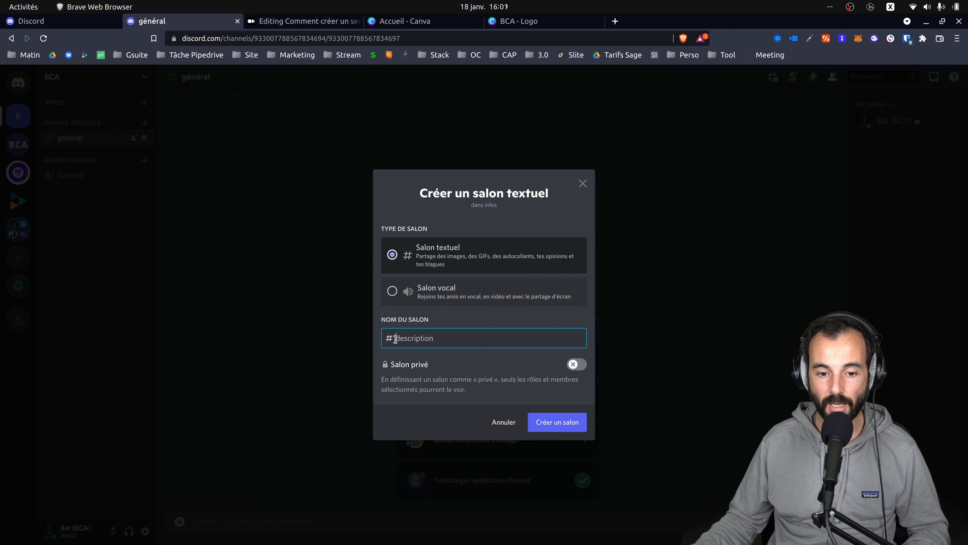
# Find the Clipboard emoji on Emojipedia by searching "text", and copy it
pyautogui.click(615, 21)
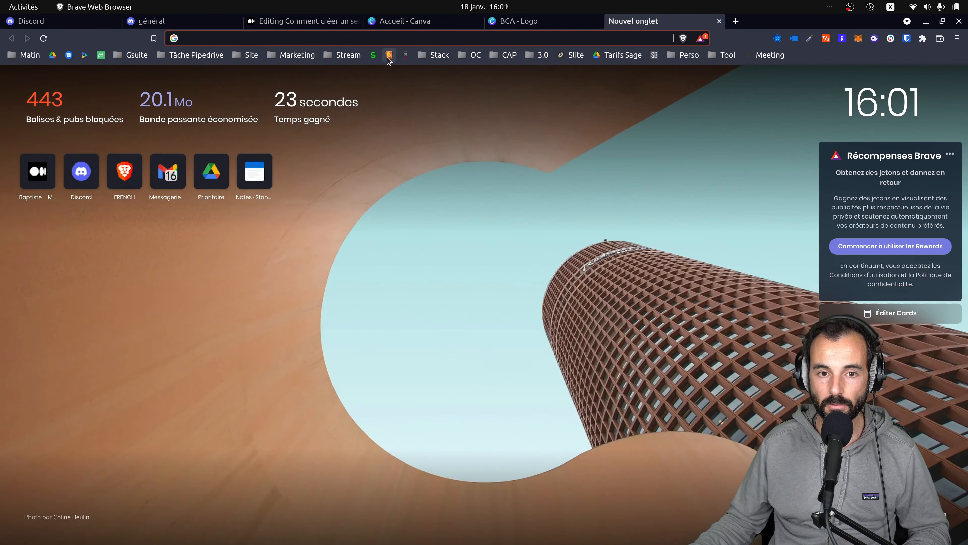
pyautogui.click(390, 56)
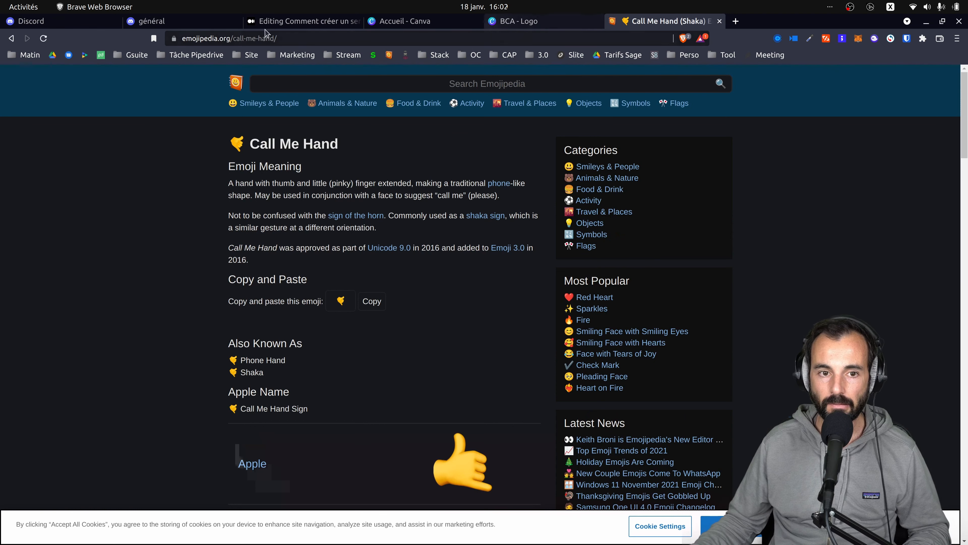
pyautogui.click(195, 24)
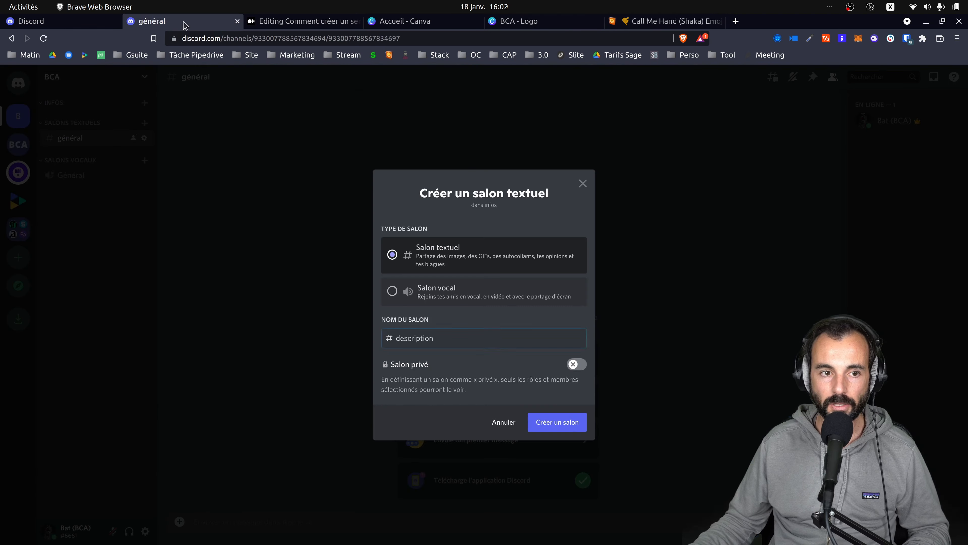
pyautogui.click(668, 23)
pyautogui.click(481, 81)
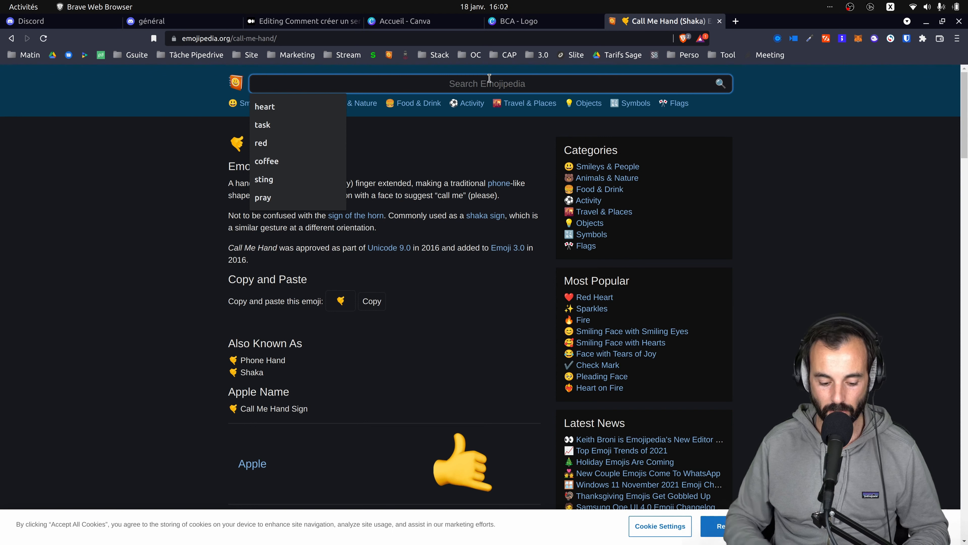
pyautogui.write('text')
pyautogui.press('Return')
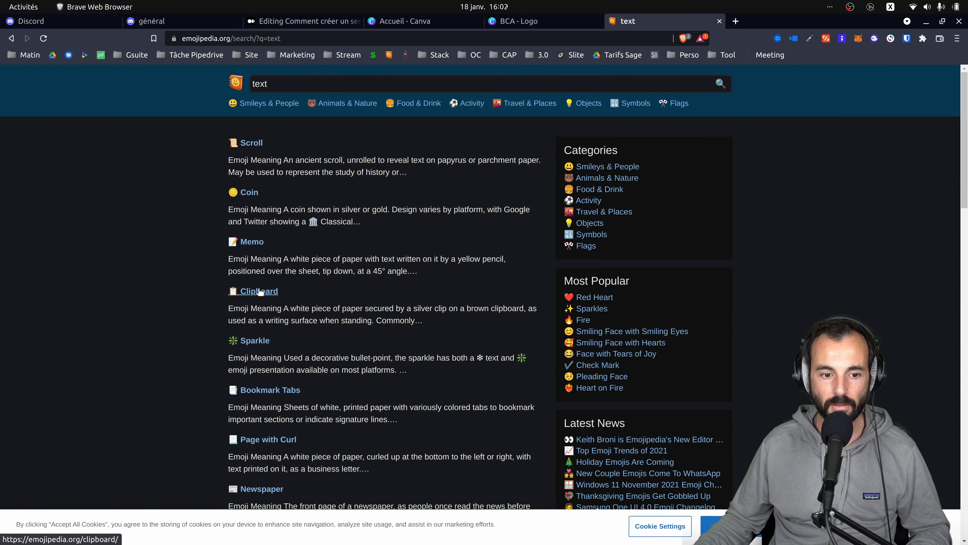
pyautogui.click(267, 291)
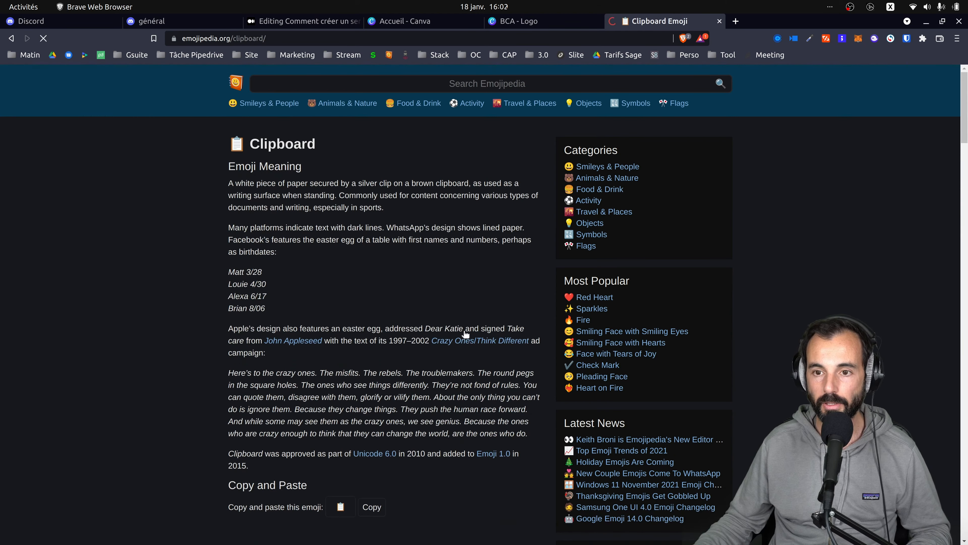
pyautogui.click(378, 505)
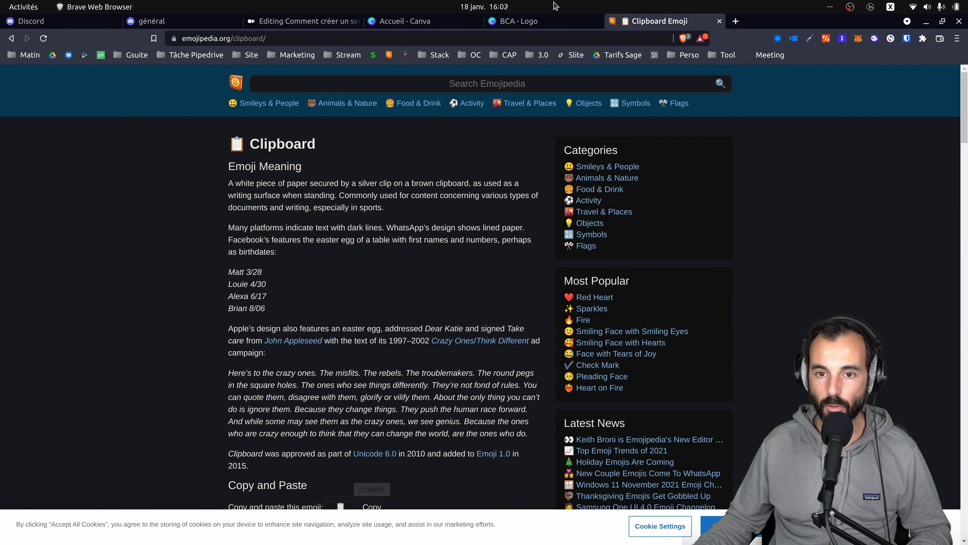
# Back in Discord, insert the copied clipboard emoji before "description" in the channel name and create the channel
pyautogui.click(229, 21)
pyautogui.click(396, 338)
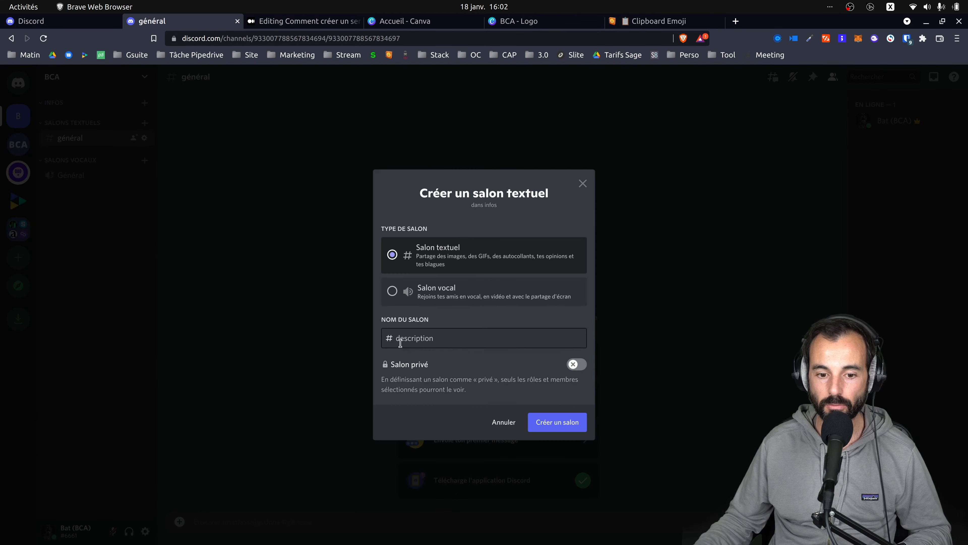
pyautogui.hotkey('ctrl', 'v')
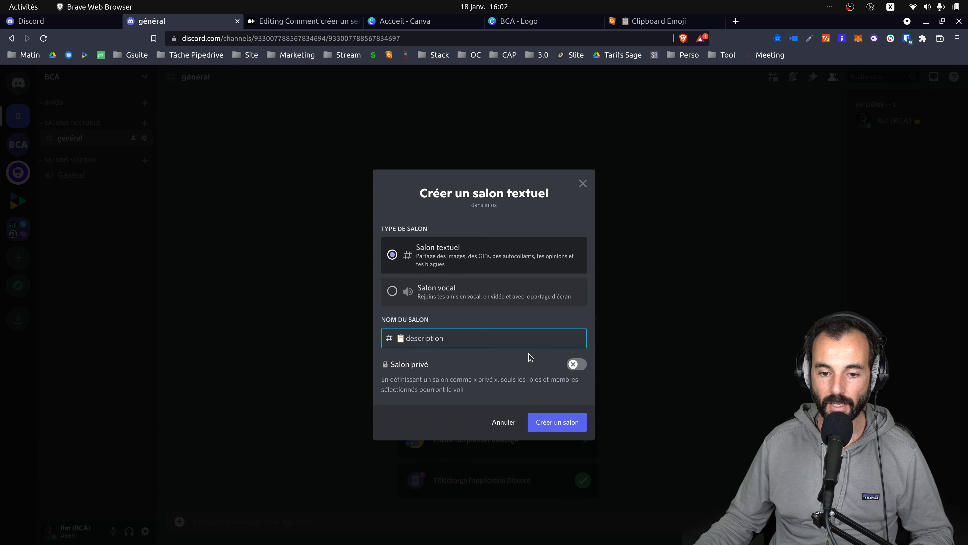
pyautogui.click(557, 421)
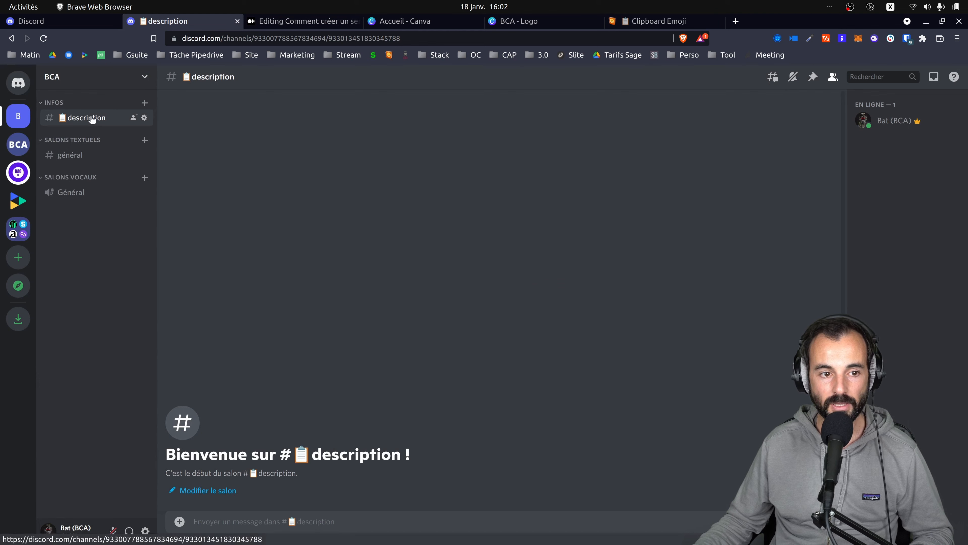
# Review the permission settings of the 📋description channel, including its synchronisation with the category
pyautogui.click(144, 118)
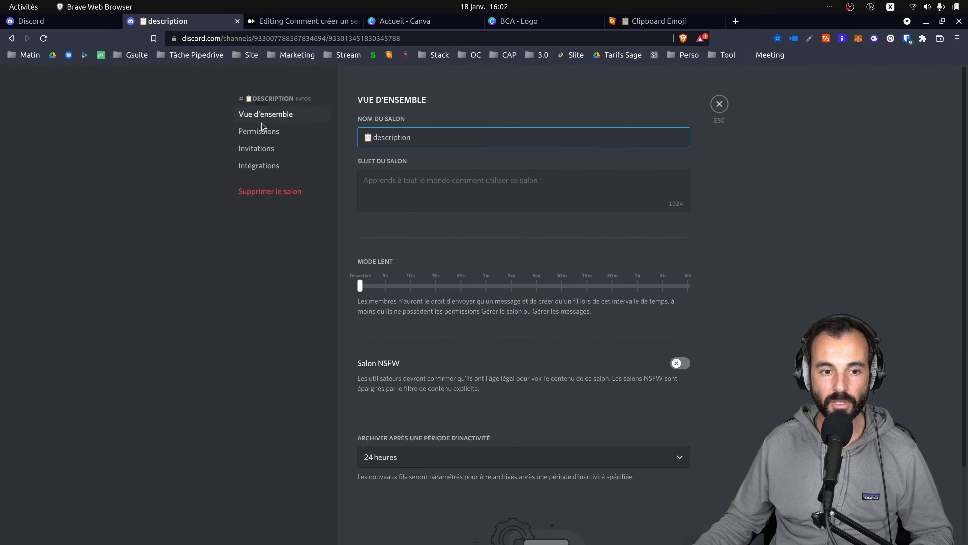
pyautogui.click(267, 133)
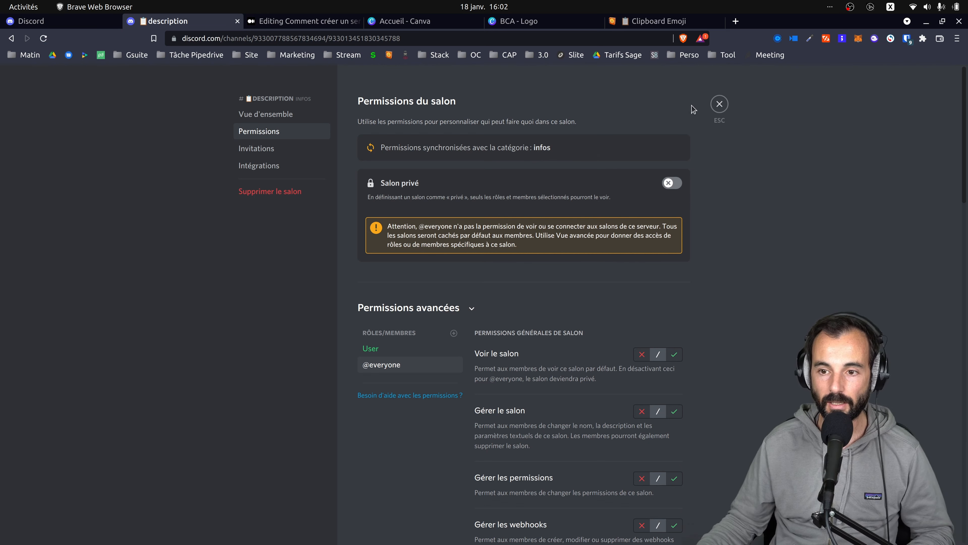
pyautogui.click(720, 104)
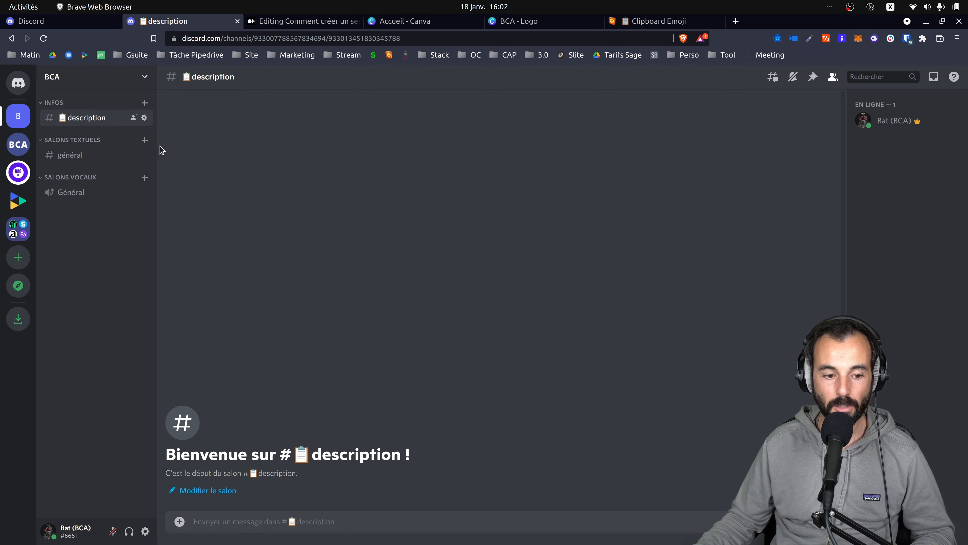
# Open the User role in the server's role settings and view the server as that role
pyautogui.click(138, 85)
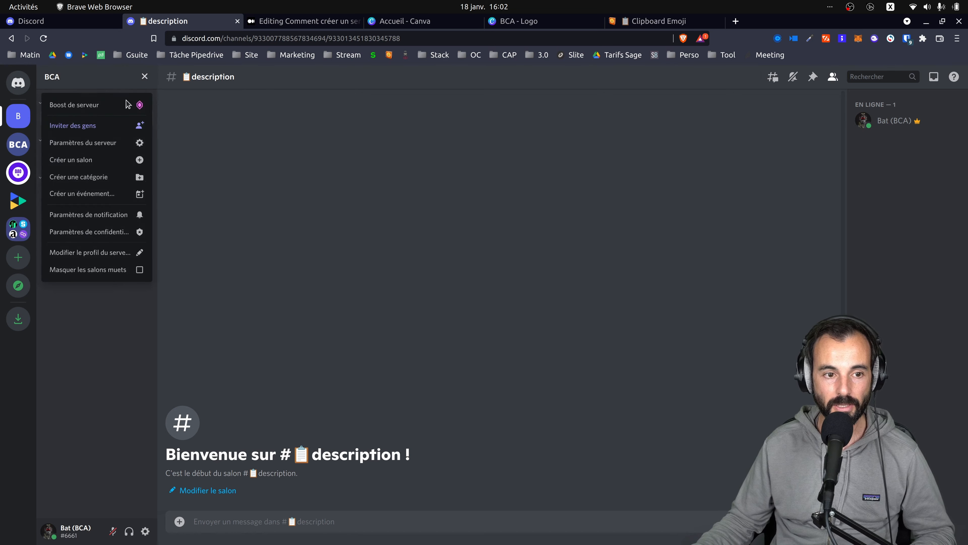
pyautogui.click(91, 144)
pyautogui.click(301, 134)
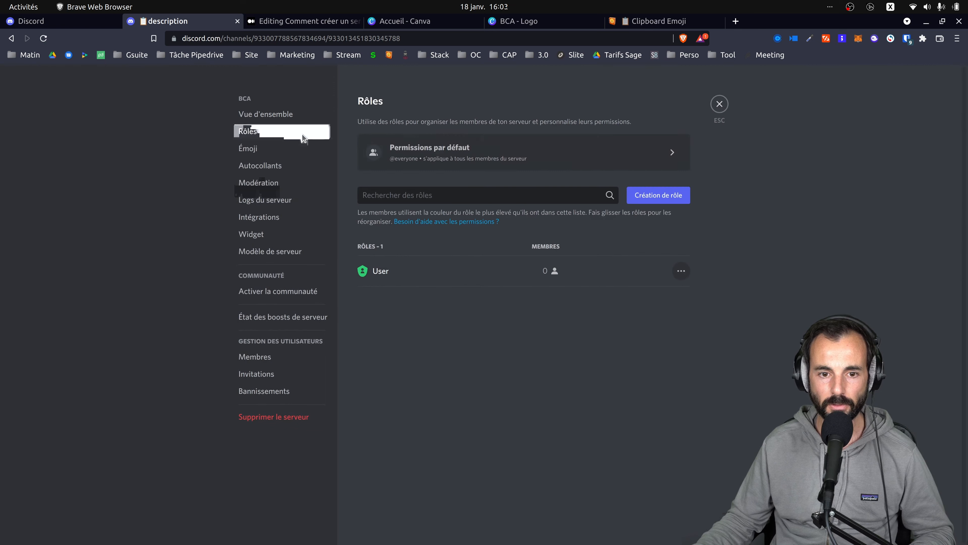
pyautogui.click(406, 274)
pyautogui.scroll(-5, 539, 462)
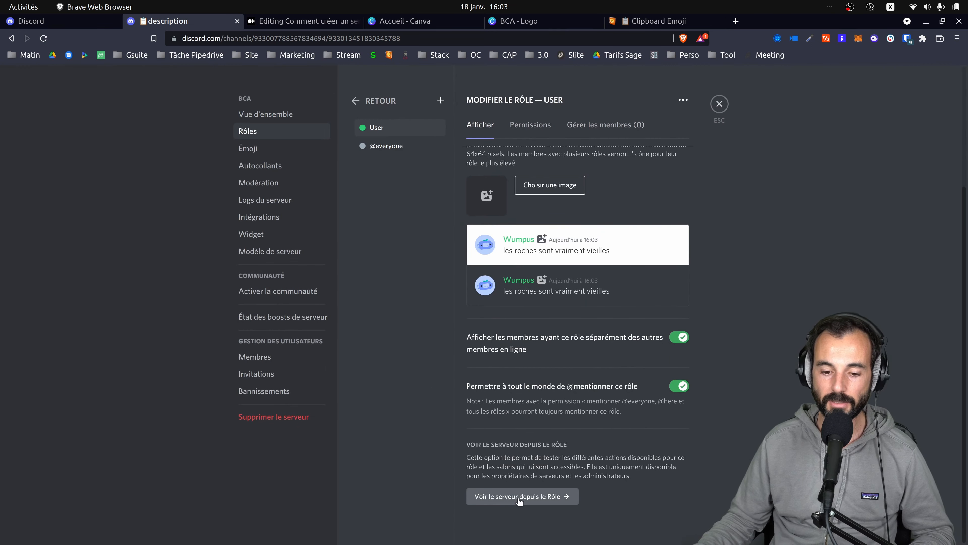
pyautogui.click(527, 503)
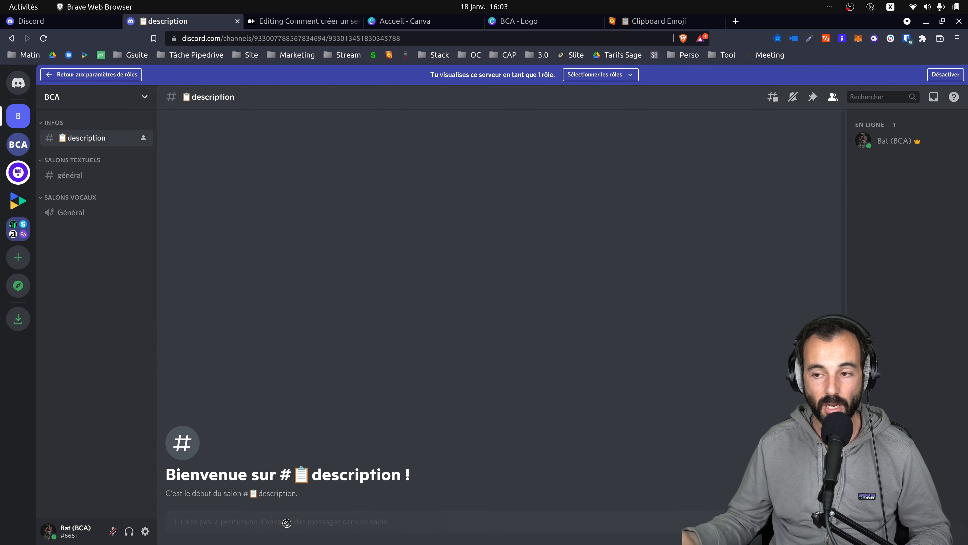
# Check the général text channel and the Général voice channel as the User role, leaving voice and dismissing the microphone access request
pyautogui.click(71, 175)
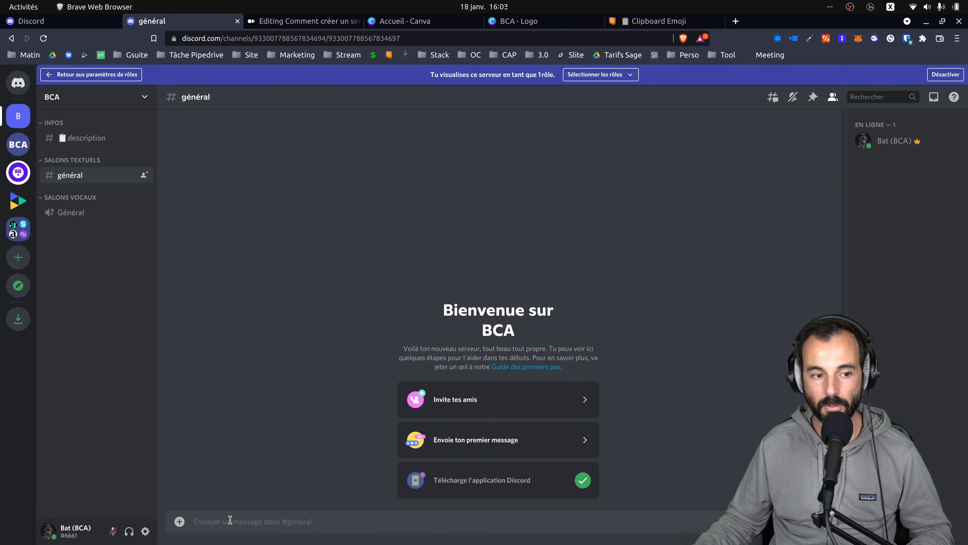
pyautogui.click(71, 215)
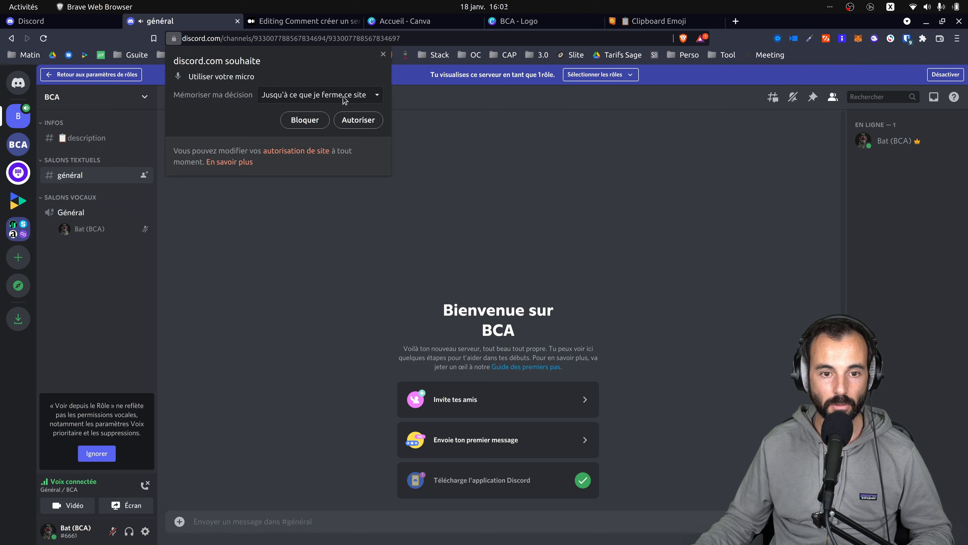
pyautogui.click(145, 485)
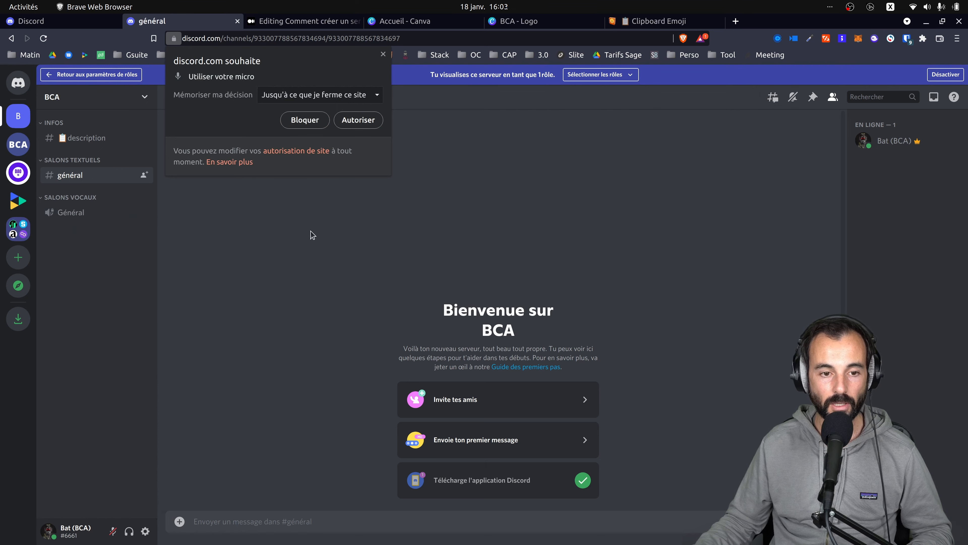
pyautogui.click(383, 54)
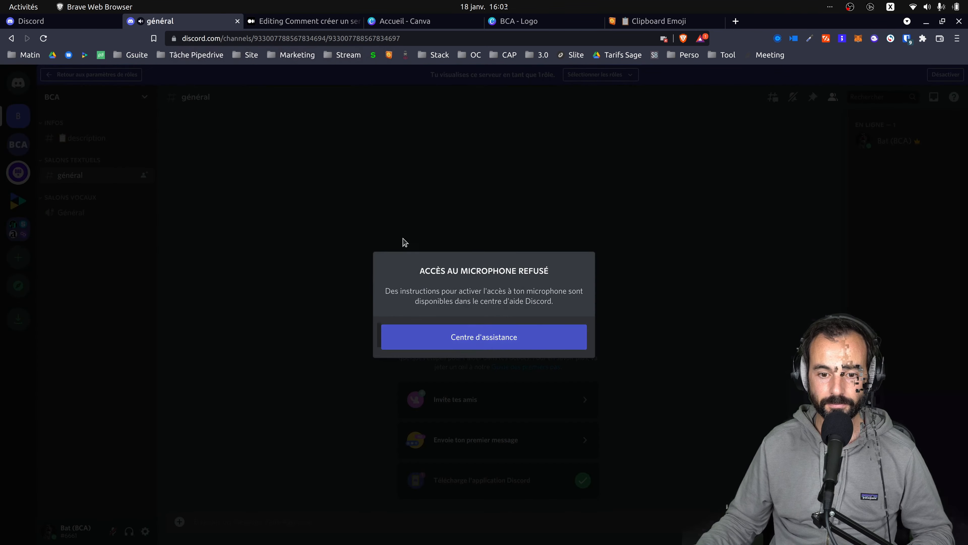
pyautogui.click(402, 245)
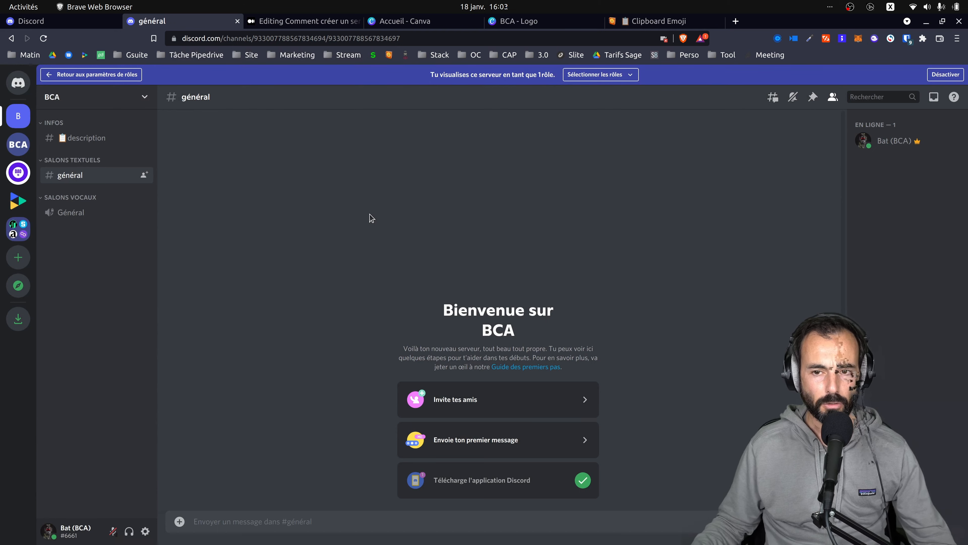
pyautogui.click(664, 39)
pyautogui.click(426, 199)
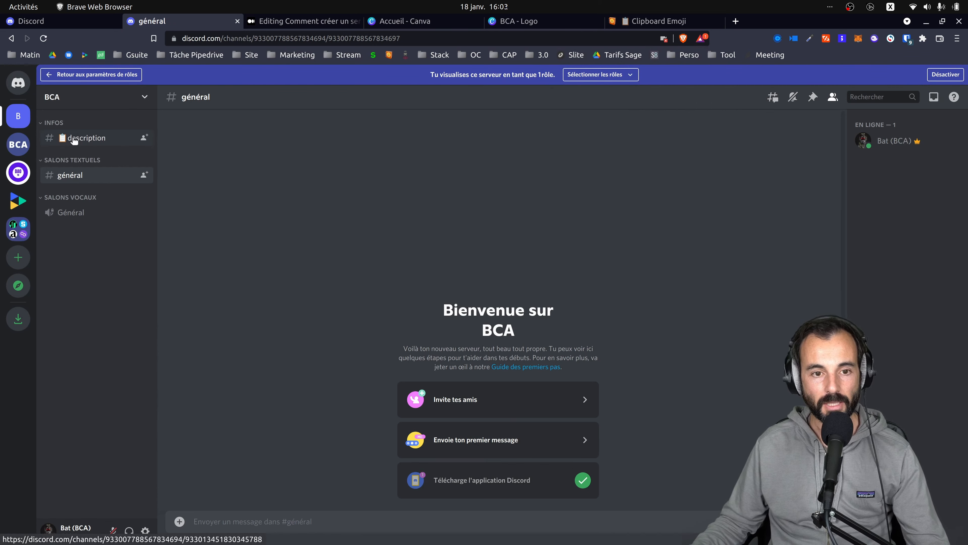
# Exit the role preview and post "Ce serveur a pour but de !" in the 📋description channel
pyautogui.click(946, 75)
pyautogui.click(84, 118)
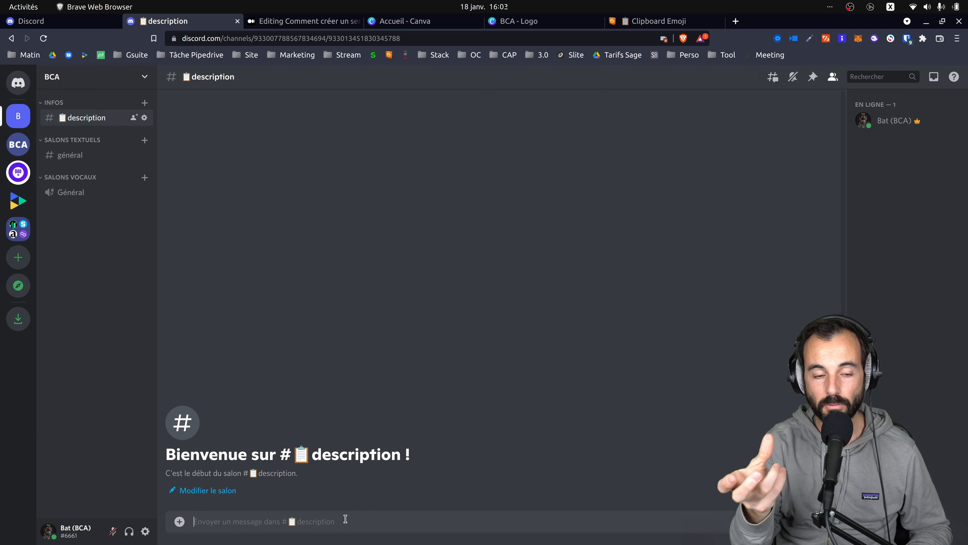
pyautogui.write('Ce serveur a pour but de !')
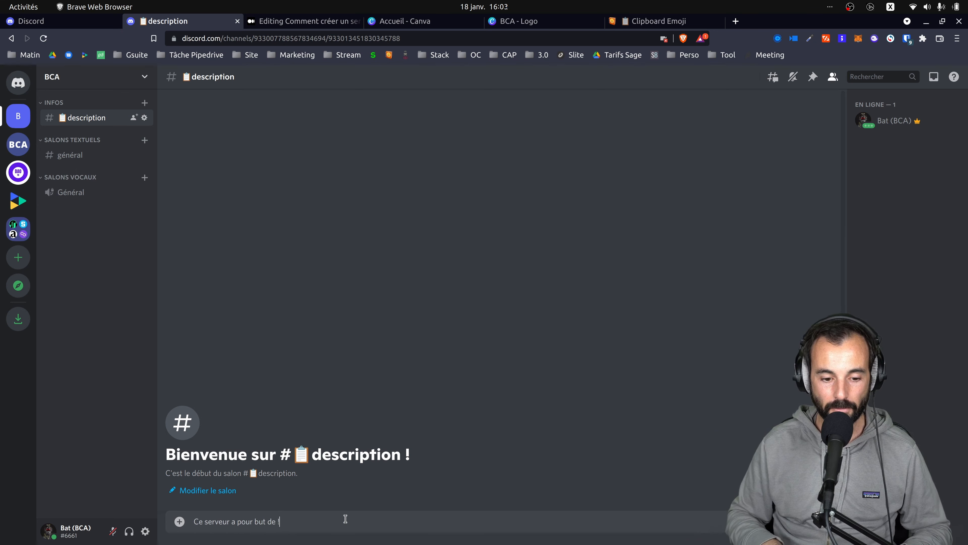
pyautogui.press('Return')
# Edit the posted message to read "Ce serveur a pour but de :" followed by the lines "- Faire ceci" and "- Faire cela"
pyautogui.write('-')
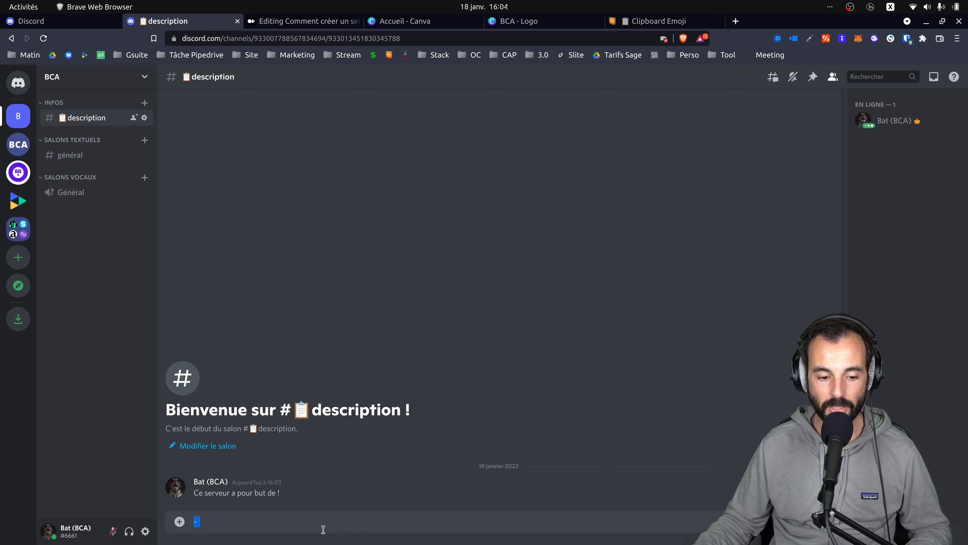
pyautogui.press('BackSpace')
pyautogui.press('Up')
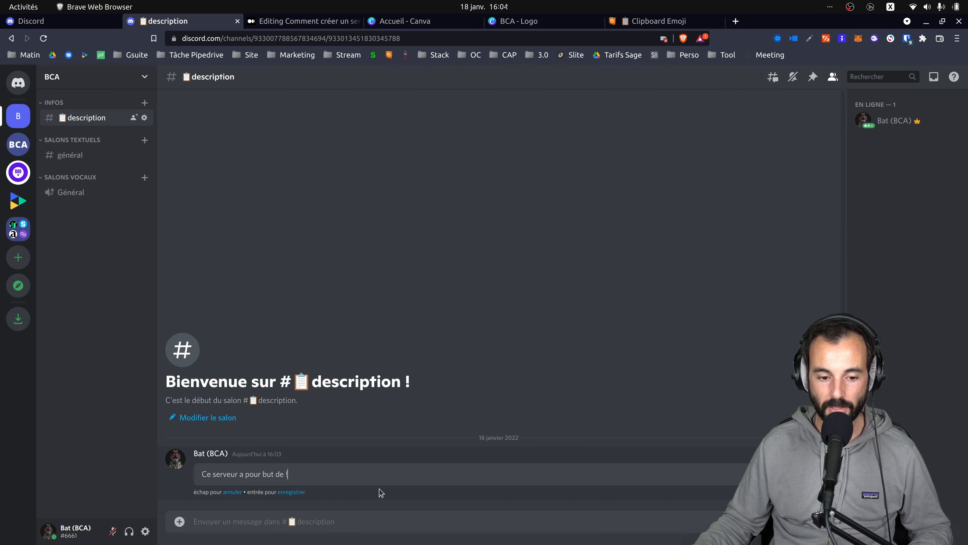
pyautogui.hotkey('shift', 'Return')
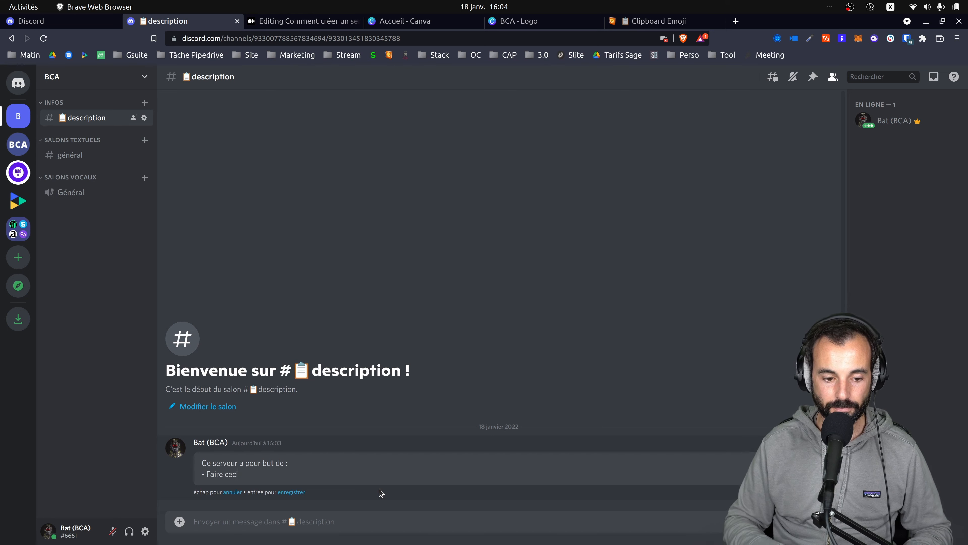
pyautogui.hotkey('shift', 'Return')
pyautogui.write('e cela')
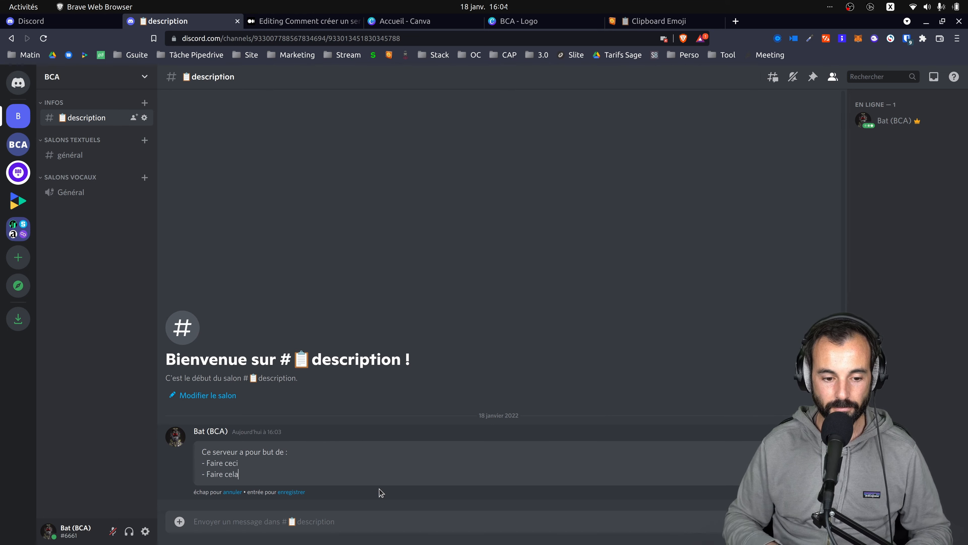
pyautogui.press('Return')
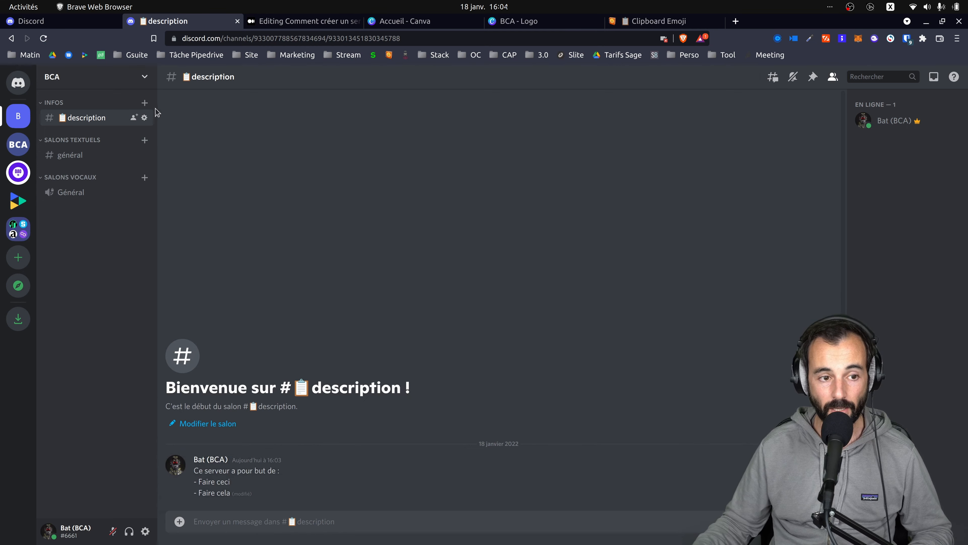
# Return to the User role in the server settings and preview the 📋description channel with its message as that role
pyautogui.click(142, 77)
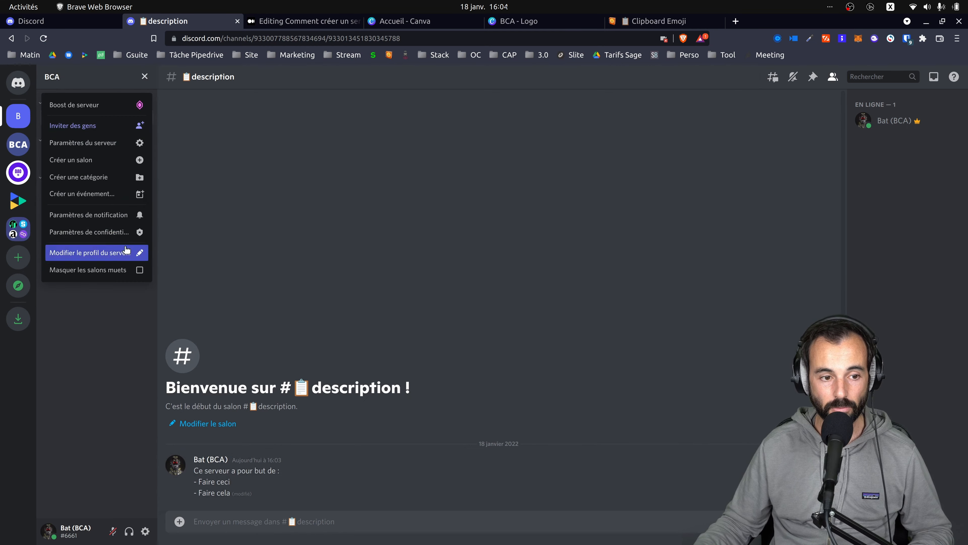
pyautogui.click(86, 142)
pyautogui.click(249, 132)
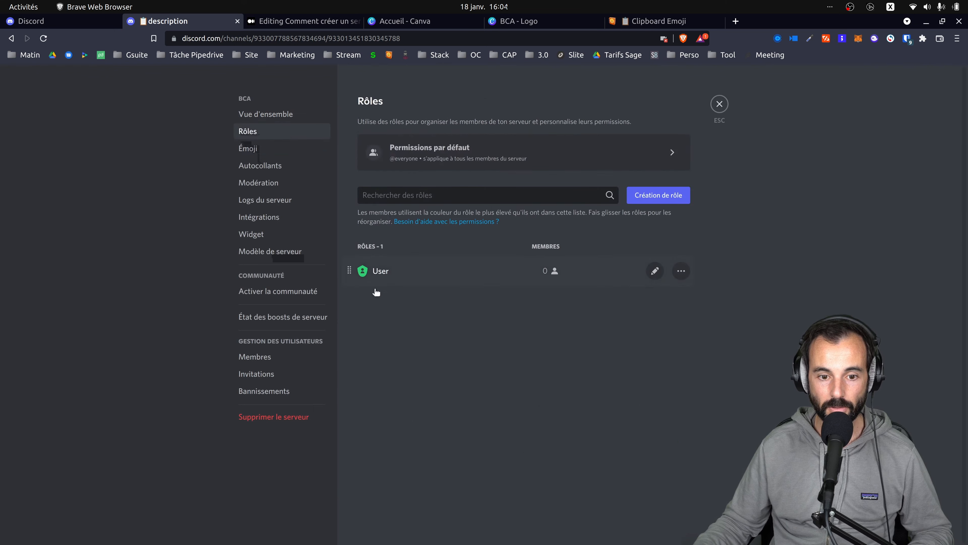
pyautogui.click(404, 270)
pyautogui.scroll(-6, 574, 391)
pyautogui.click(557, 494)
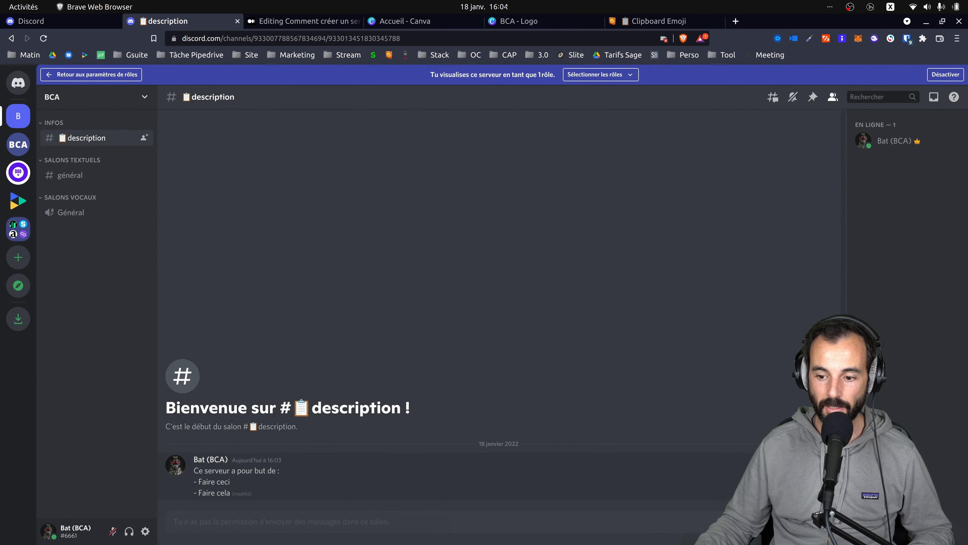
# Test reacting to the description message with a smiling emoji as the User role, exit the preview and remove the reaction
pyautogui.click(794, 453)
pyautogui.click(644, 385)
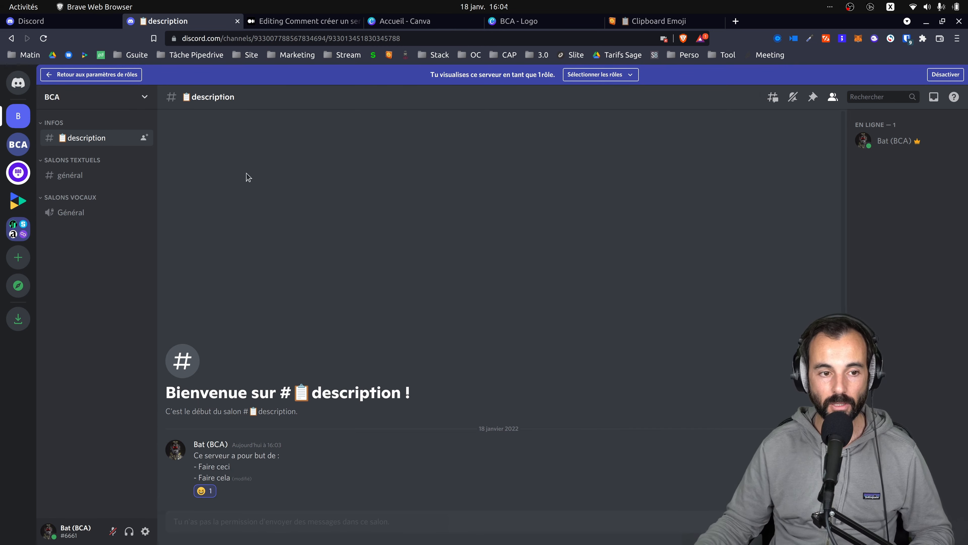
pyautogui.click(945, 74)
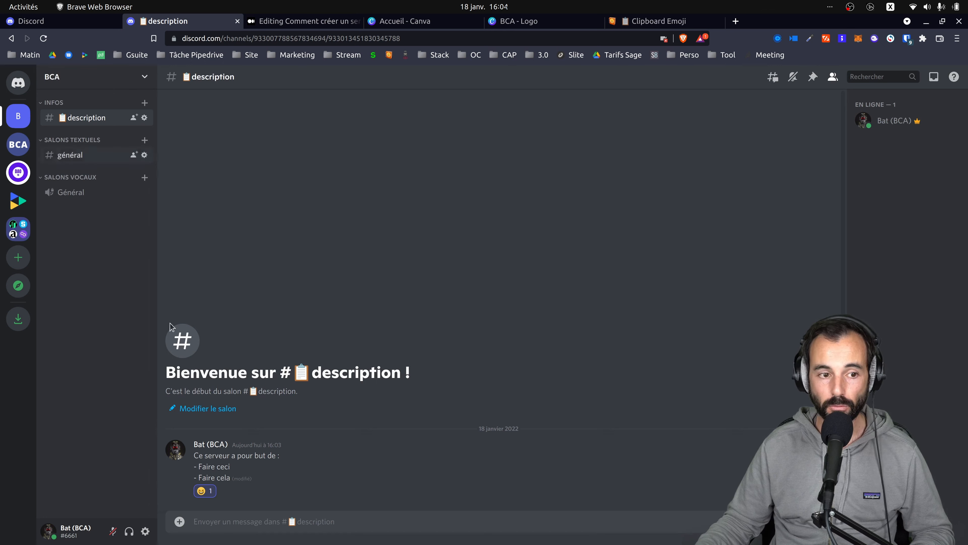
pyautogui.click(212, 490)
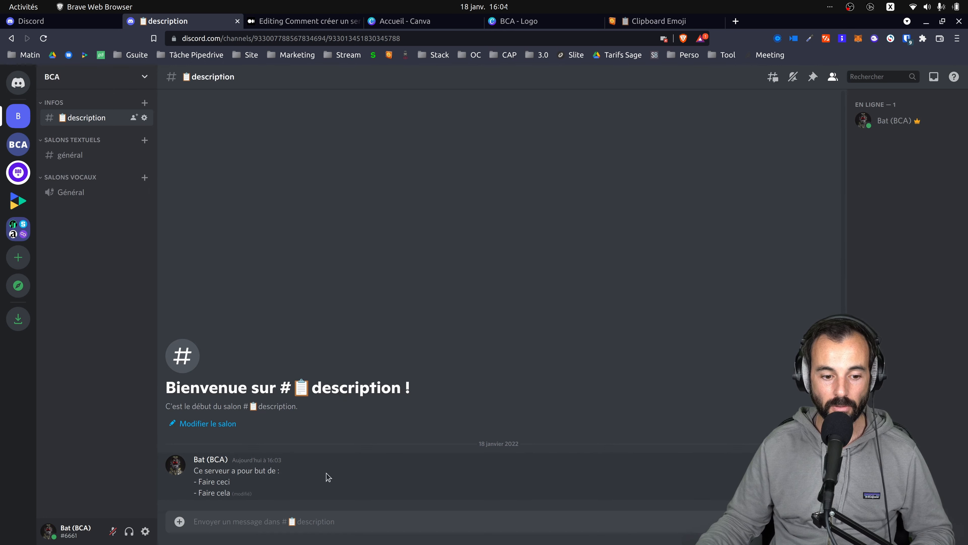
# Pin the description message to the channel and check it in the list of pinned messages
pyautogui.rightClick(709, 476)
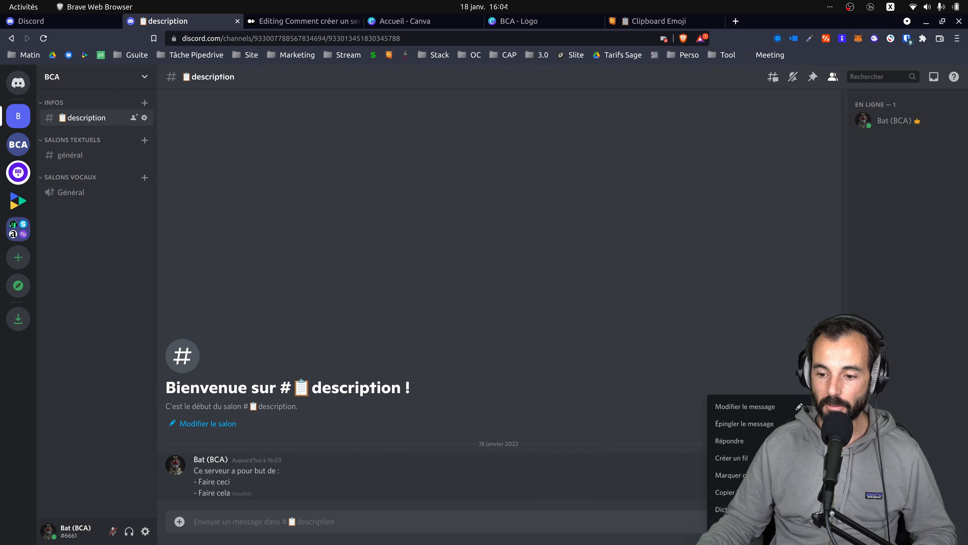
pyautogui.click(724, 422)
pyautogui.click(558, 367)
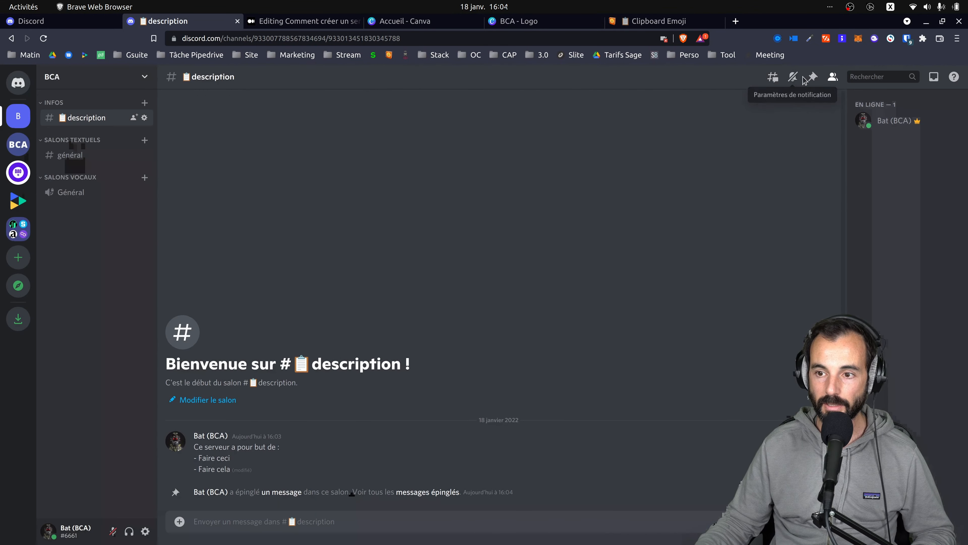
pyautogui.click(813, 78)
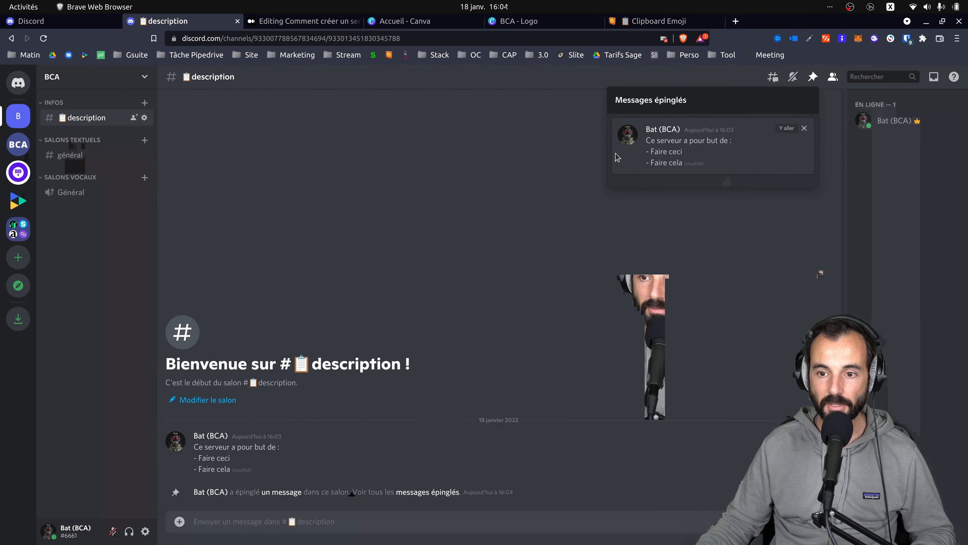
pyautogui.moveTo(698, 152)
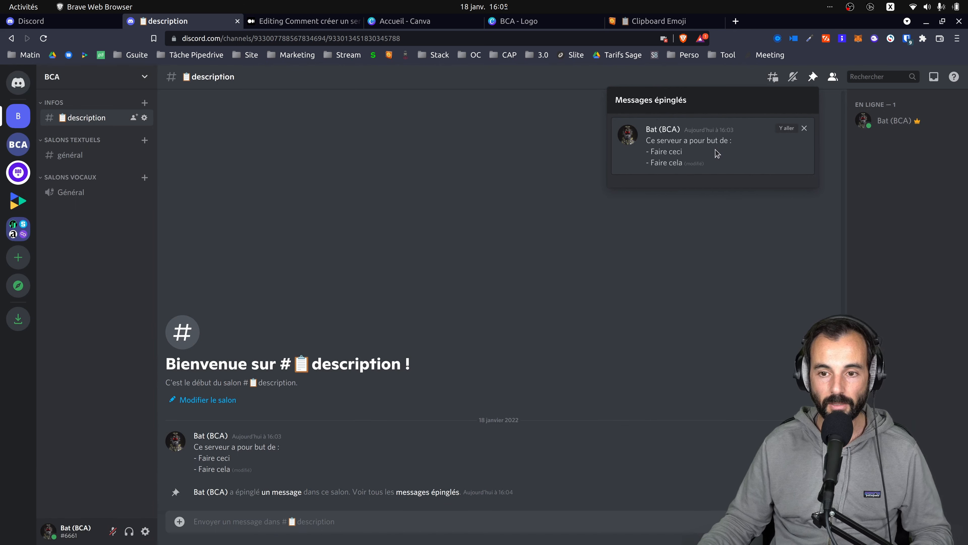
pyautogui.press('Escape')
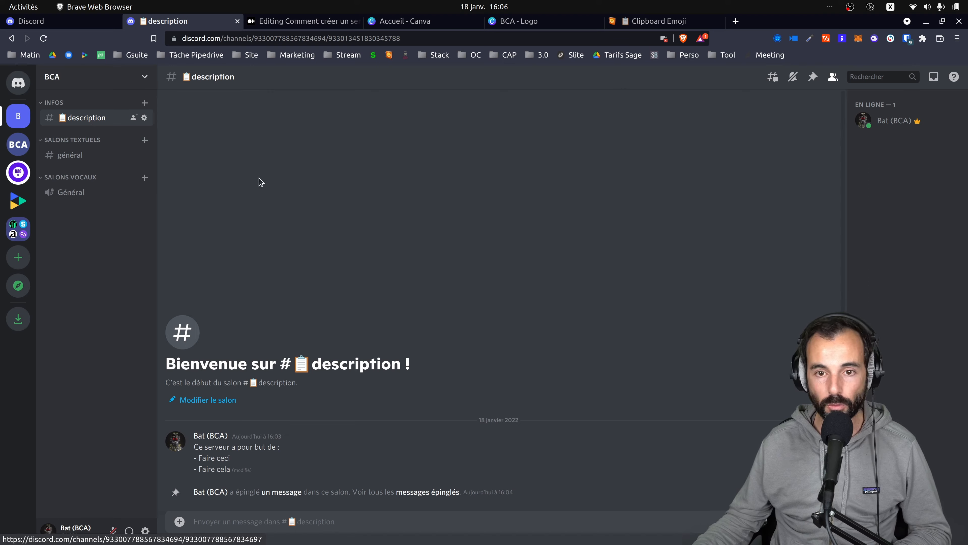
# Find the MEE6 website with a web search for "mee6" and log in by authorising its access to the Discord account
pyautogui.click(736, 21)
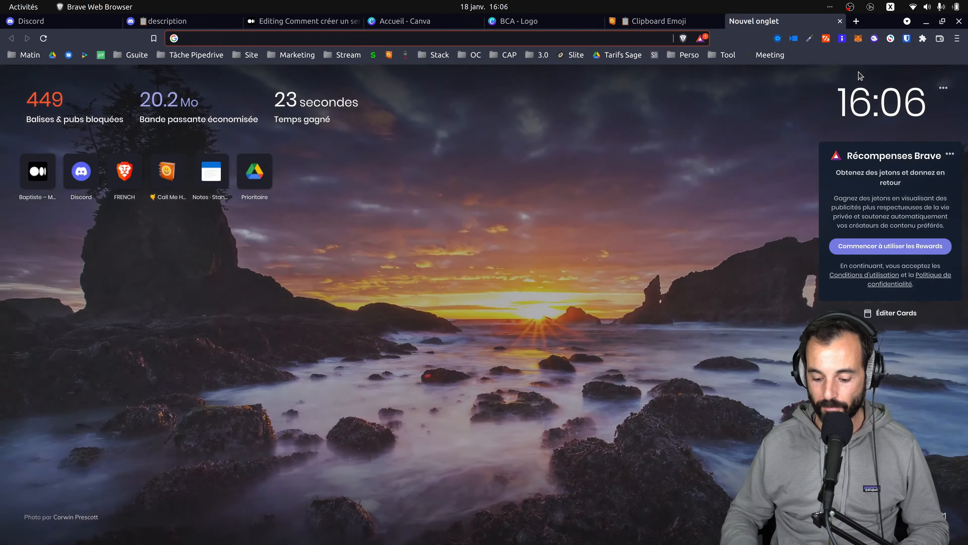
pyautogui.write('mee6')
pyautogui.press('Return')
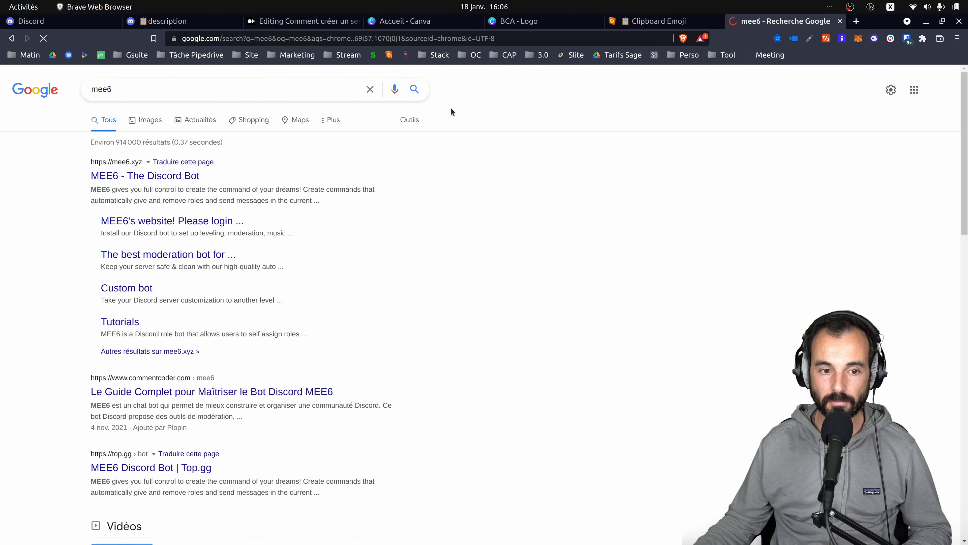
pyautogui.click(198, 178)
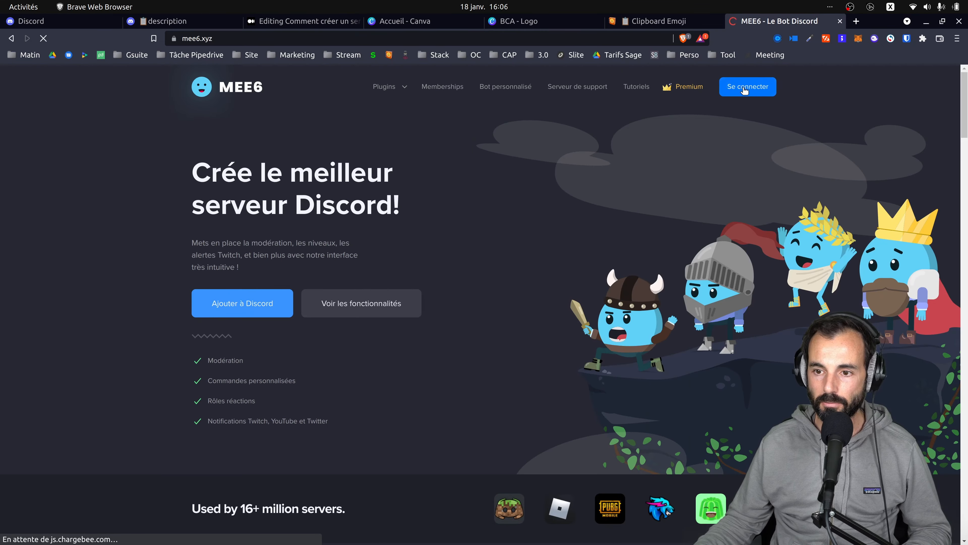
pyautogui.click(744, 90)
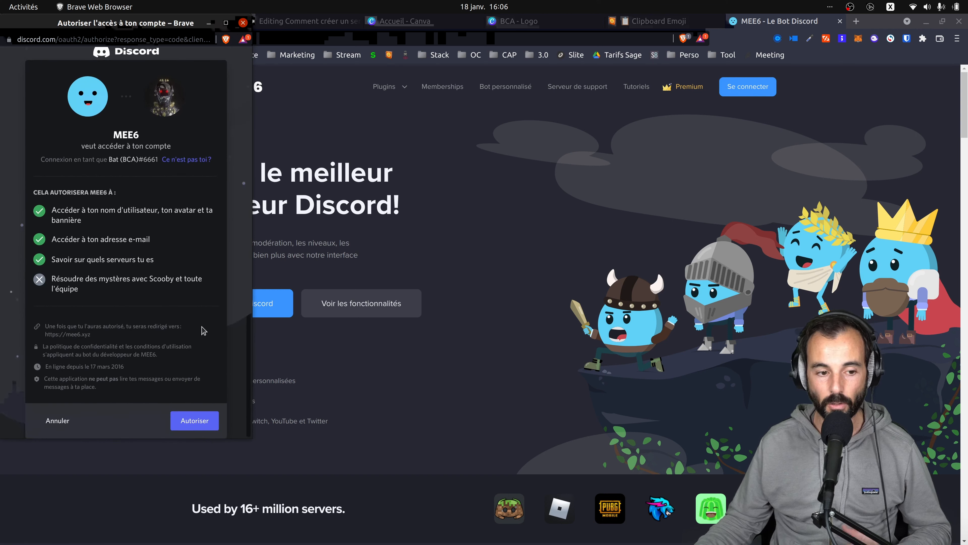
pyautogui.click(194, 426)
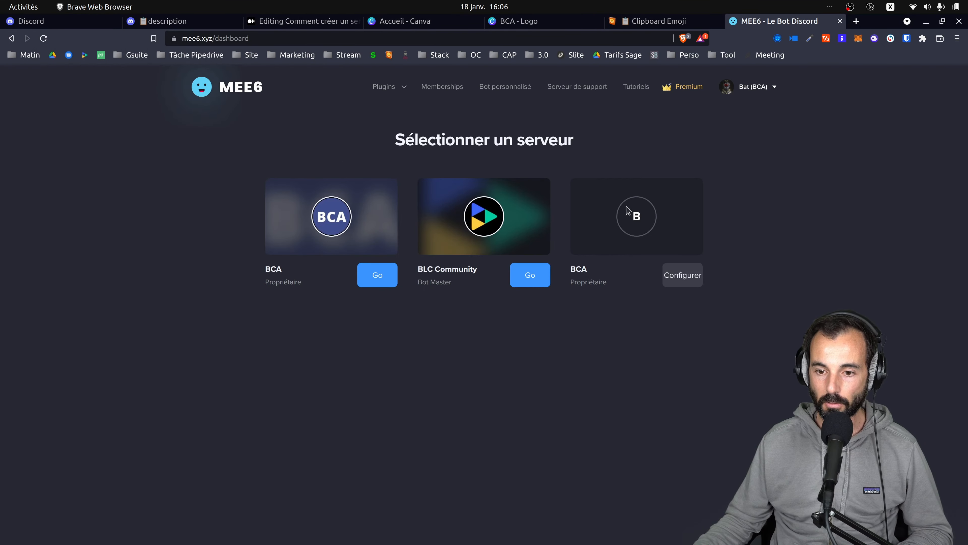
# Add the MEE6 bot to the BCA server that is not yet configured and authorise all the permissions it requests
pyautogui.moveTo(570, 269); pyautogui.dragTo(612, 302)
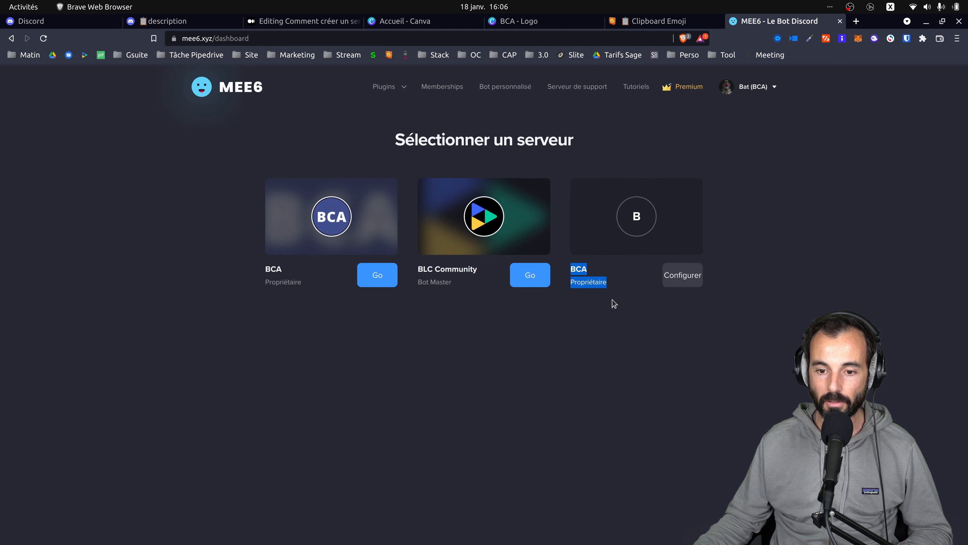
pyautogui.click(690, 282)
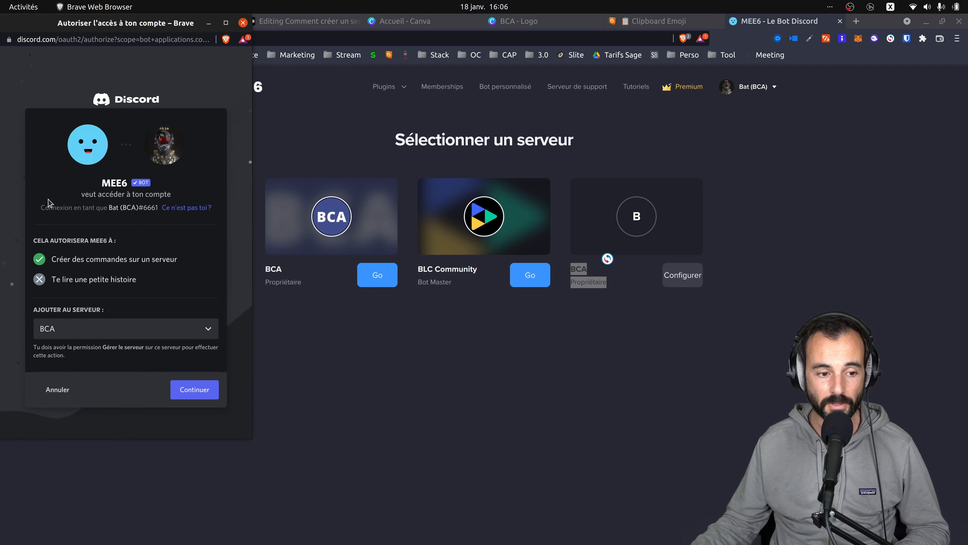
pyautogui.click(195, 390)
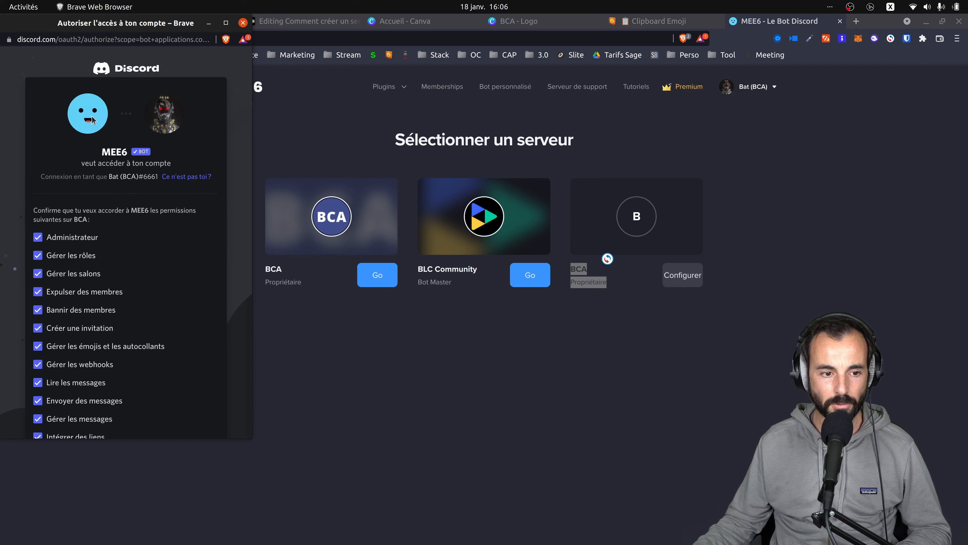
pyautogui.scroll(-10, 93, 120)
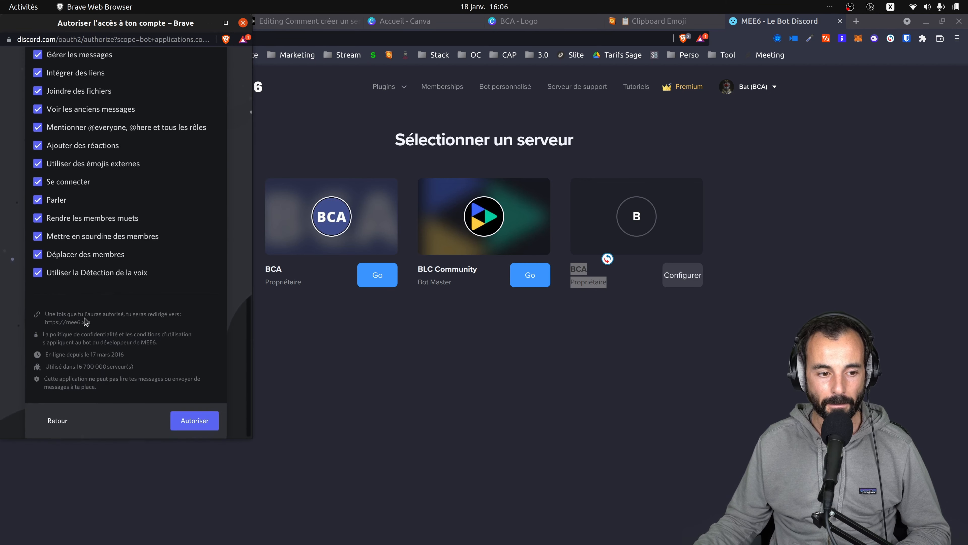
pyautogui.scroll(10, 82, 318)
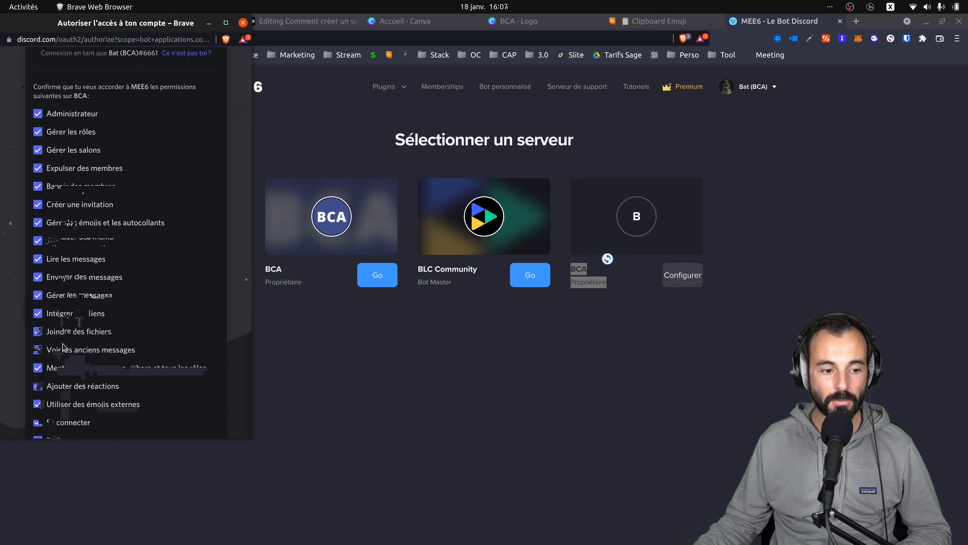
pyautogui.scroll(-4, 62, 347)
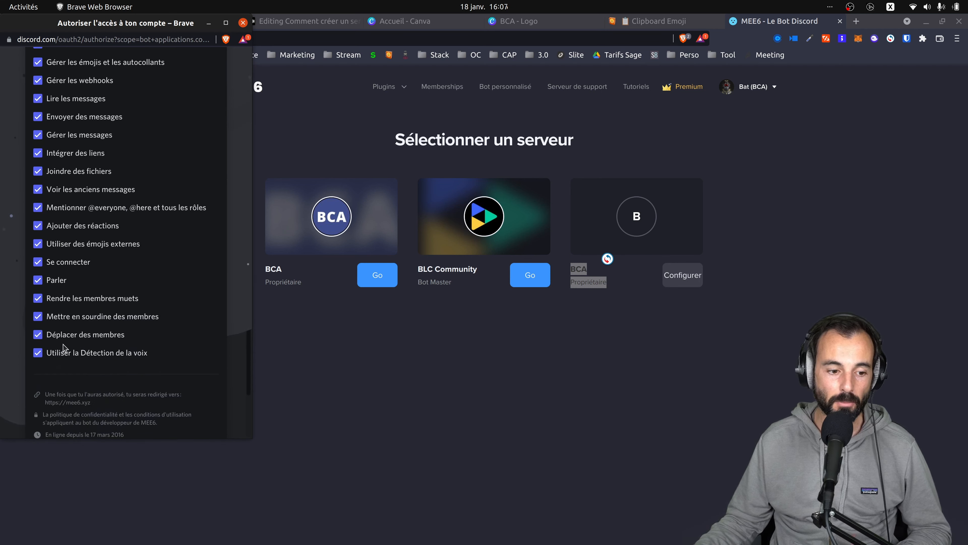
pyautogui.scroll(-2, 63, 347)
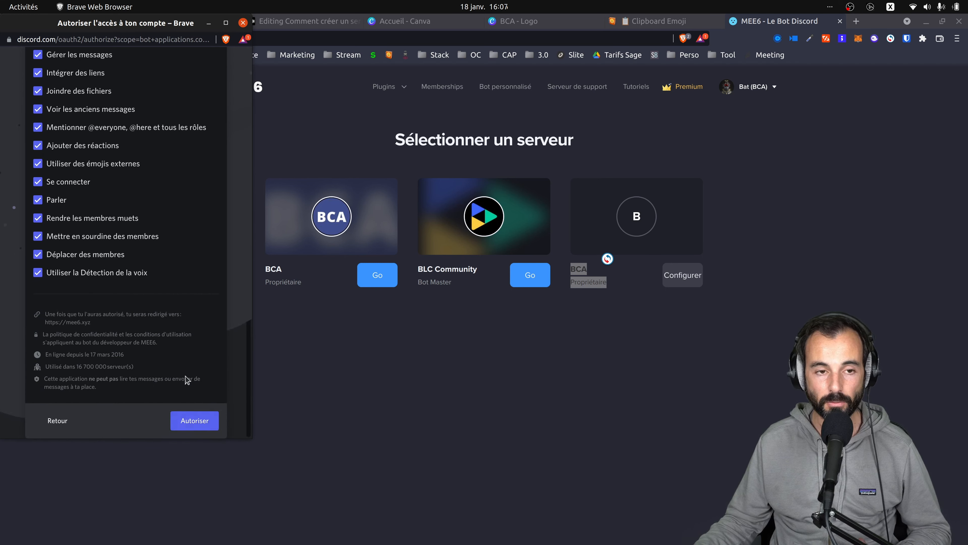
pyautogui.click(212, 419)
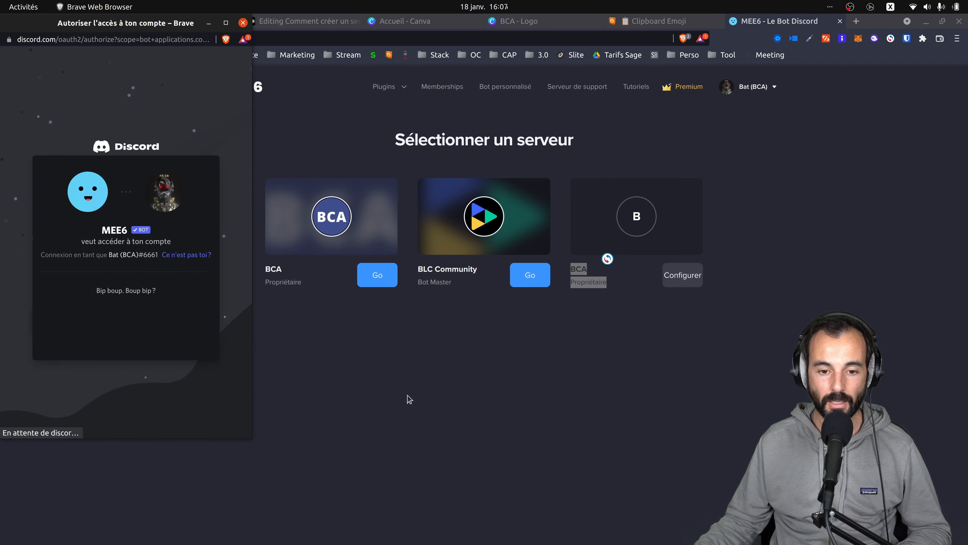
# Complete the human verification by selecting every image containing a bicycle in both rounds
pyautogui.click(66, 325)
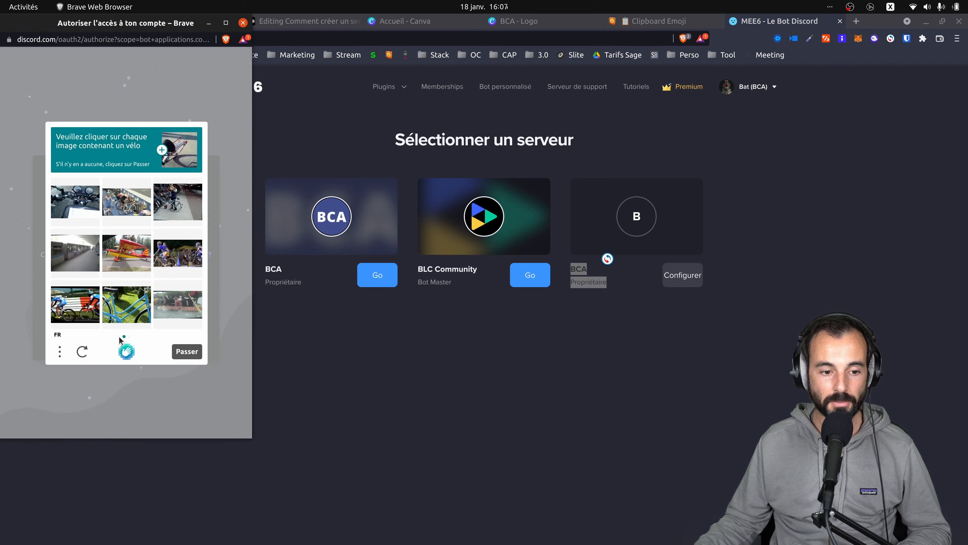
pyautogui.click(130, 192)
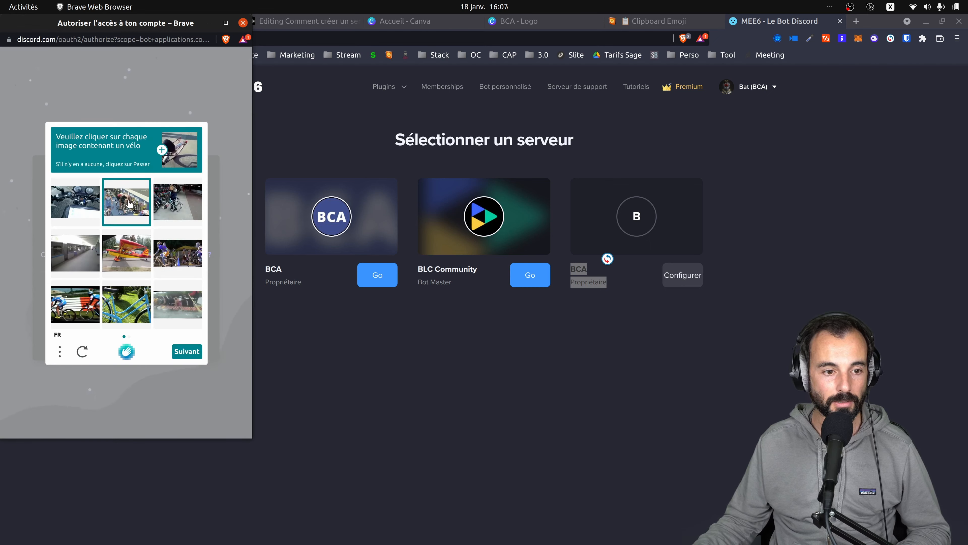
pyautogui.click(162, 208)
pyautogui.click(171, 267)
pyautogui.click(62, 305)
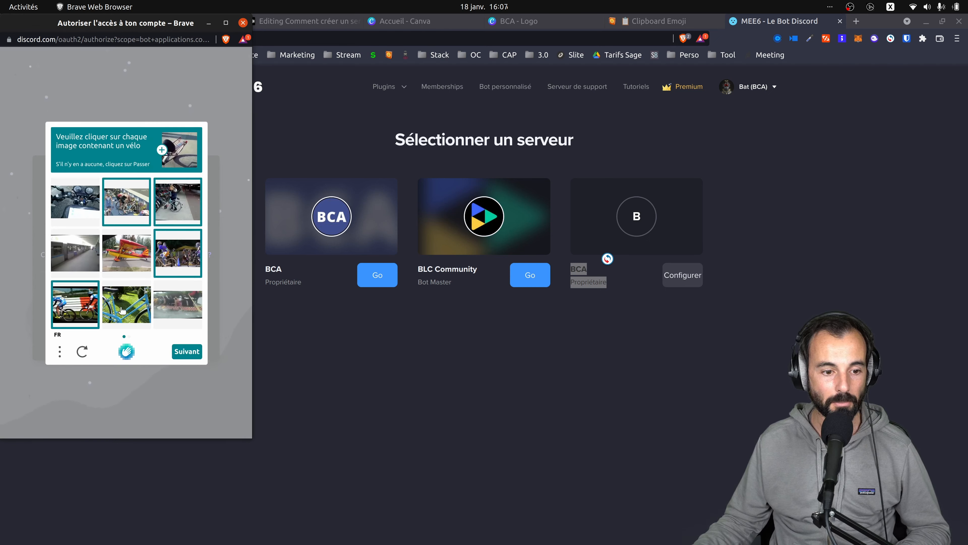
pyautogui.click(123, 312)
pyautogui.click(195, 349)
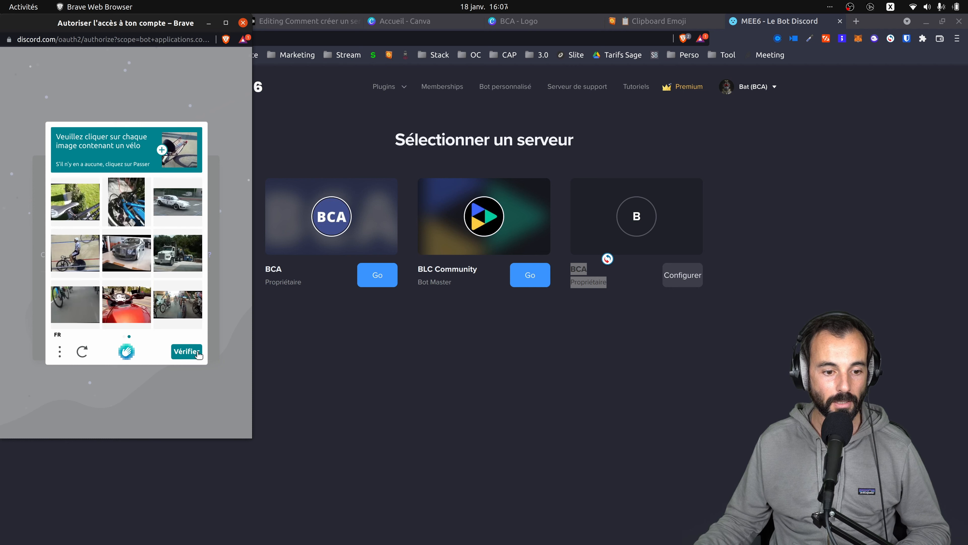
pyautogui.click(126, 212)
pyautogui.click(85, 264)
pyautogui.click(79, 300)
pyautogui.click(185, 312)
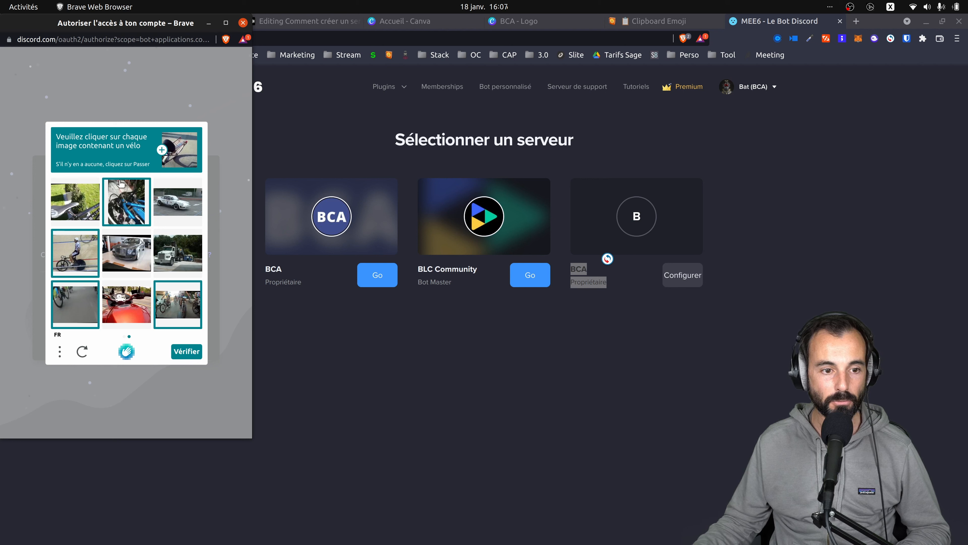
pyautogui.click(82, 205)
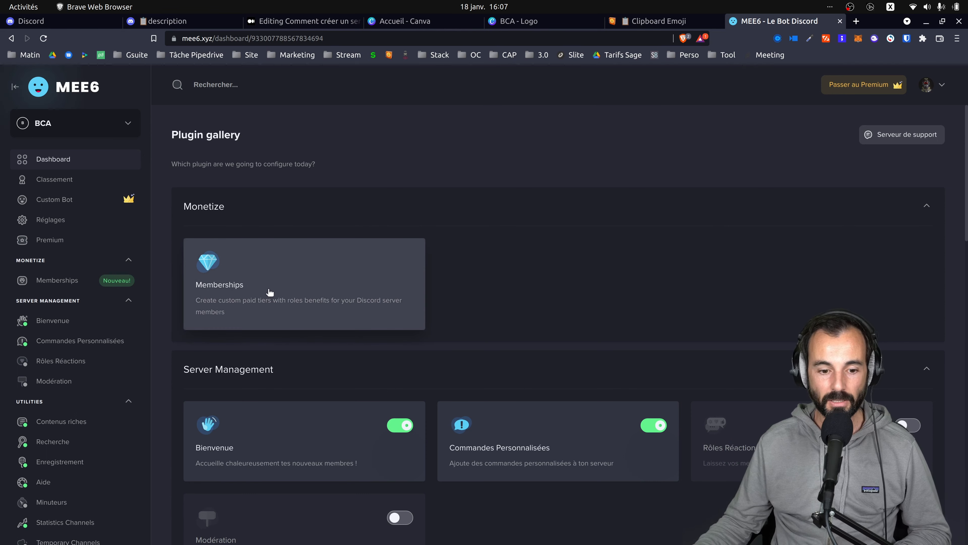
# Look over the MEE6 plugin gallery and disable the Commandes Personnalisées plugin under Server Management
pyautogui.scroll(-18, 269, 292)
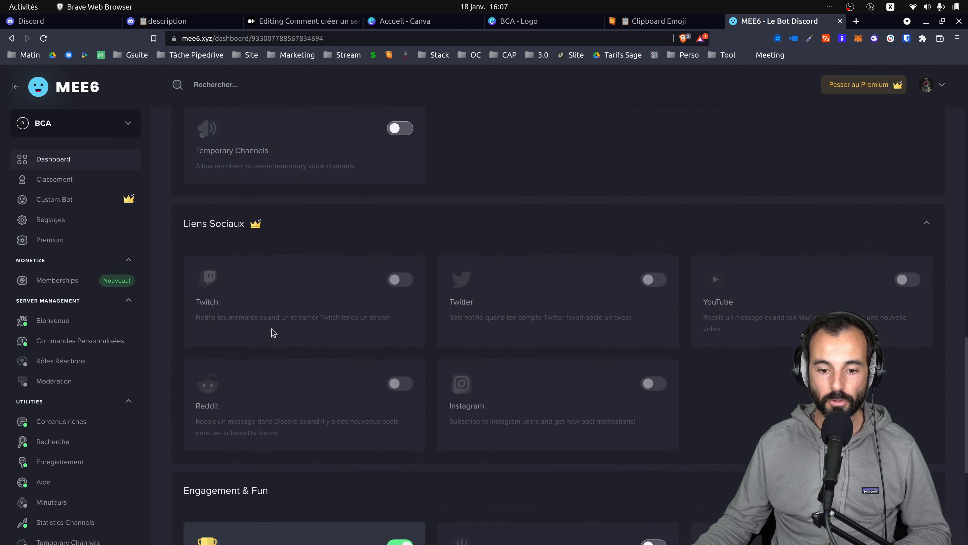
pyautogui.scroll(-5, 273, 332)
pyautogui.scroll(2, 381, 362)
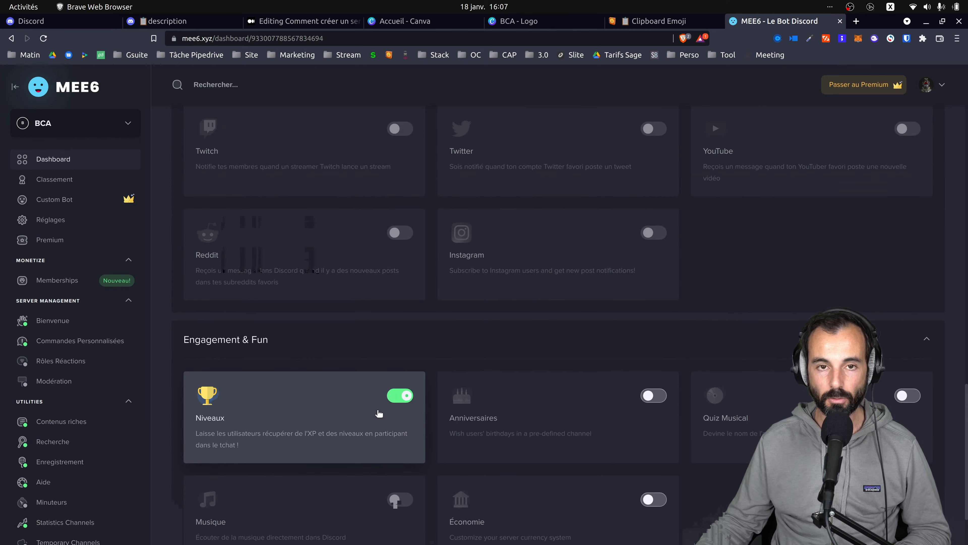
pyautogui.scroll(14, 378, 412)
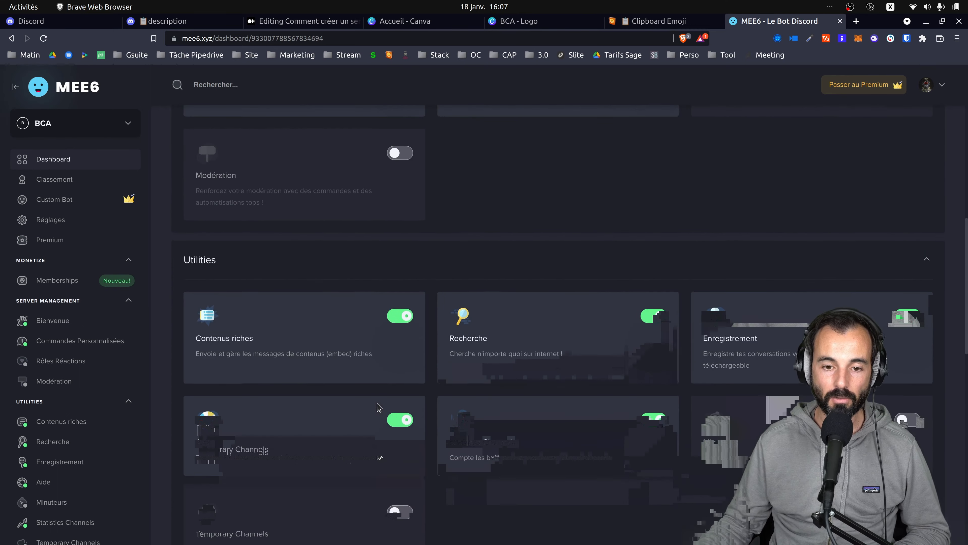
pyautogui.scroll(8, 354, 410)
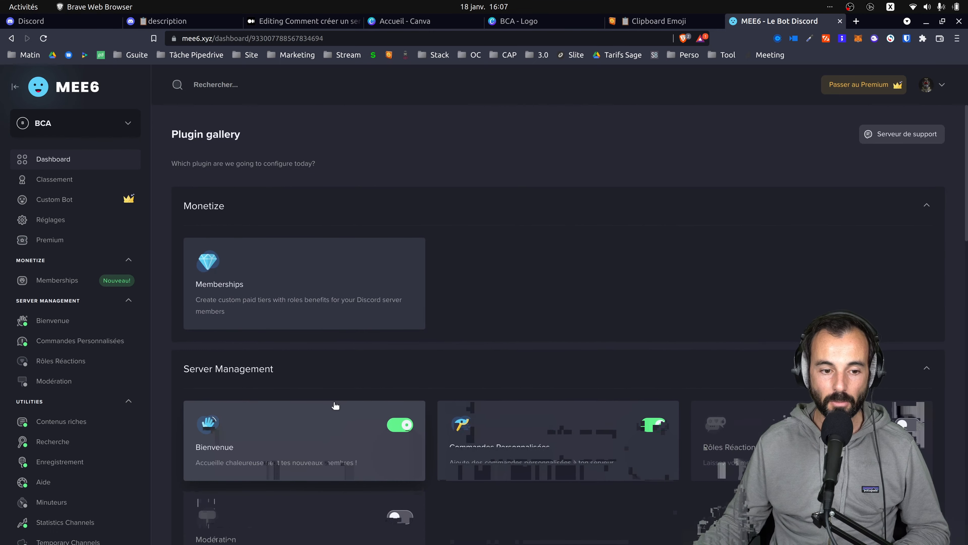
pyautogui.scroll(-3, 336, 405)
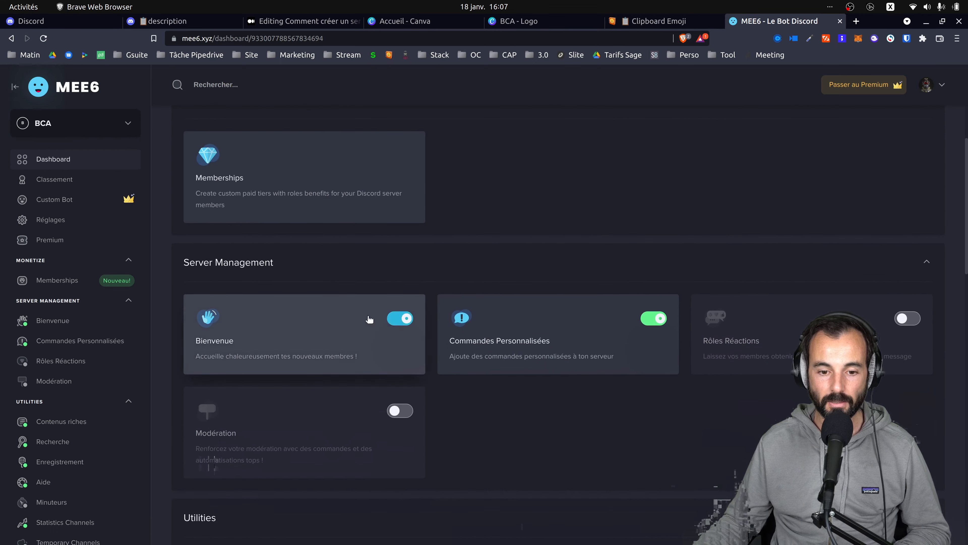
pyautogui.click(654, 322)
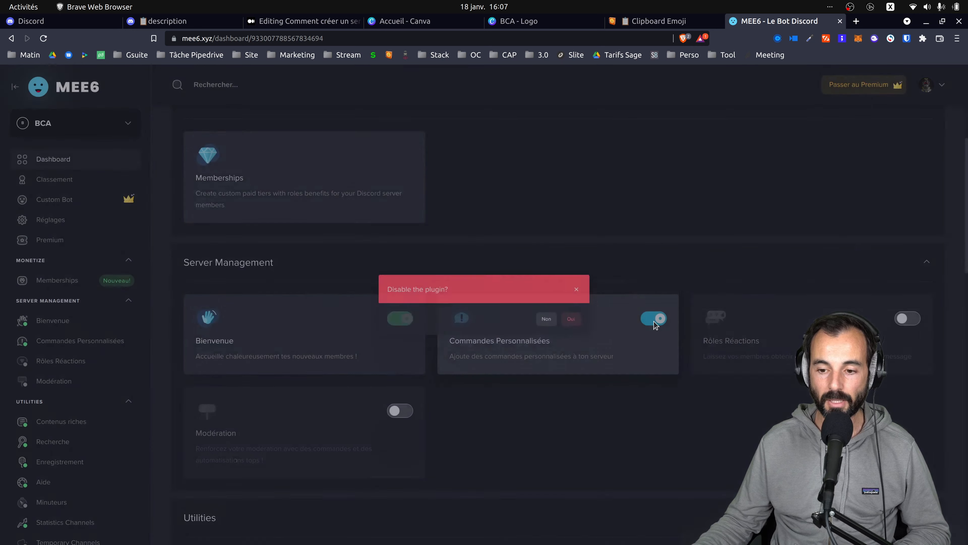
pyautogui.click(609, 325)
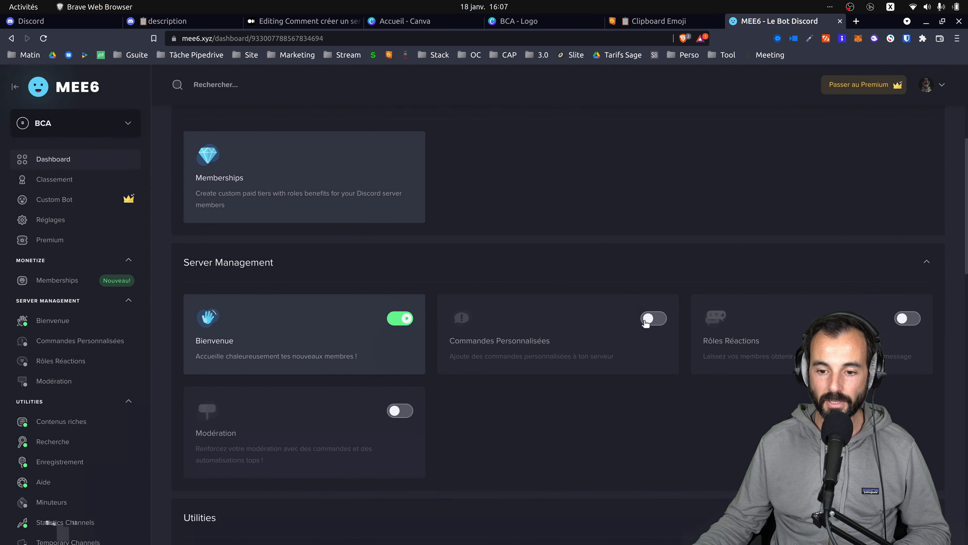
# Enable the Modération plugin for the BCA server and return to the plugin gallery
pyautogui.click(400, 411)
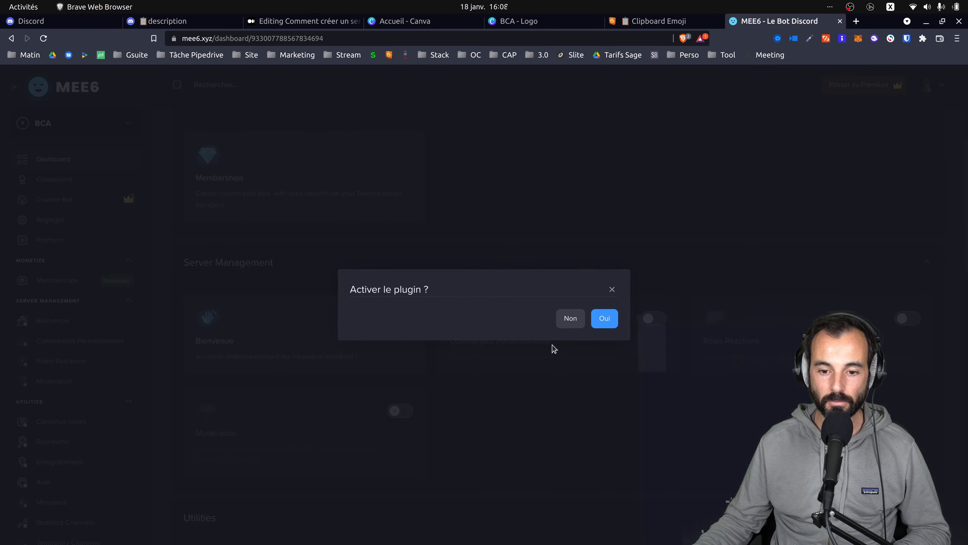
pyautogui.click(605, 321)
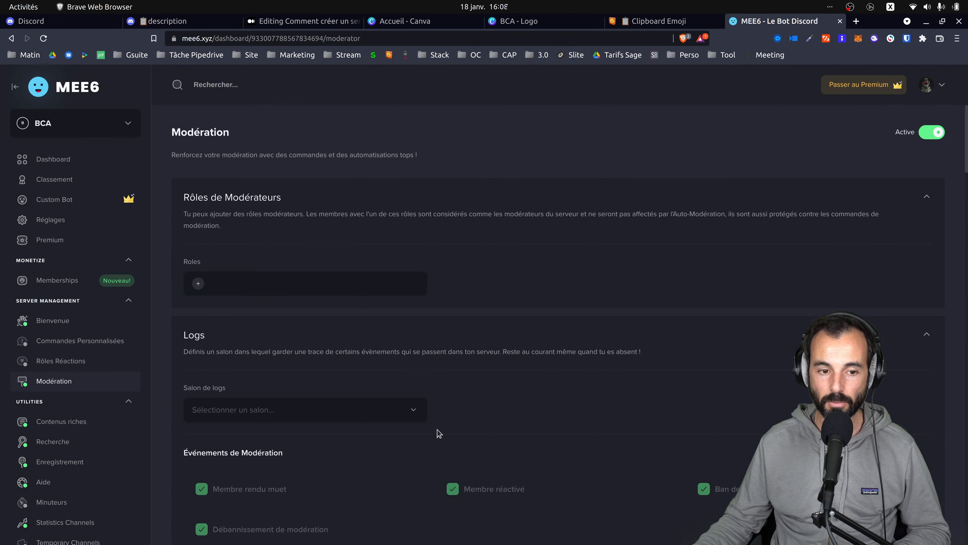
pyautogui.click(49, 159)
# Disable the Contenus riches plugin in the Utilities section of the plugin gallery
pyautogui.scroll(-3, 305, 335)
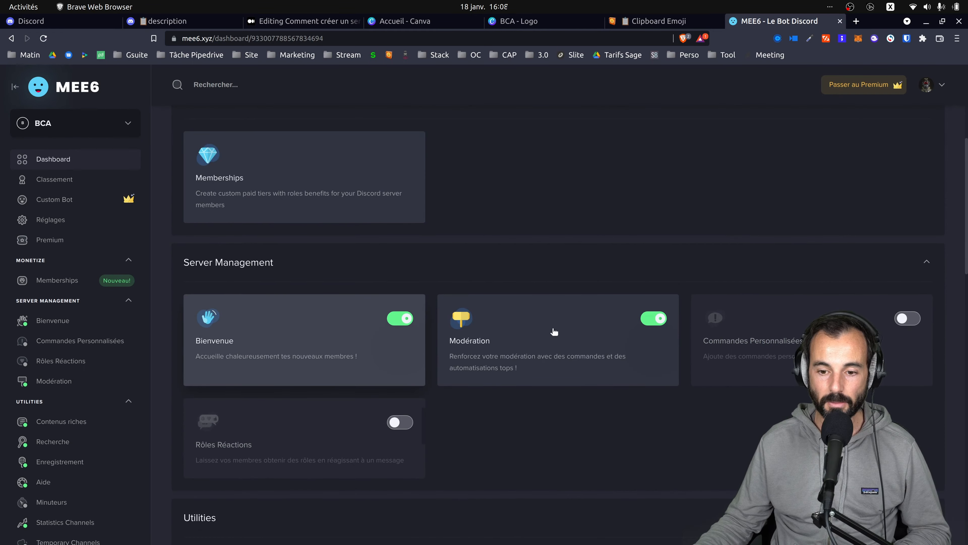
pyautogui.scroll(-5, 570, 333)
pyautogui.scroll(-2, 567, 333)
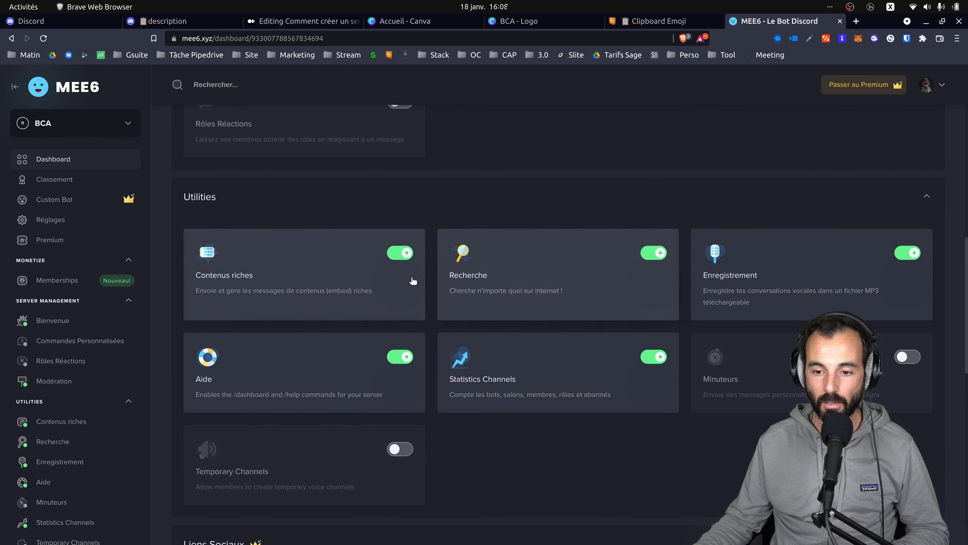
pyautogui.click(399, 255)
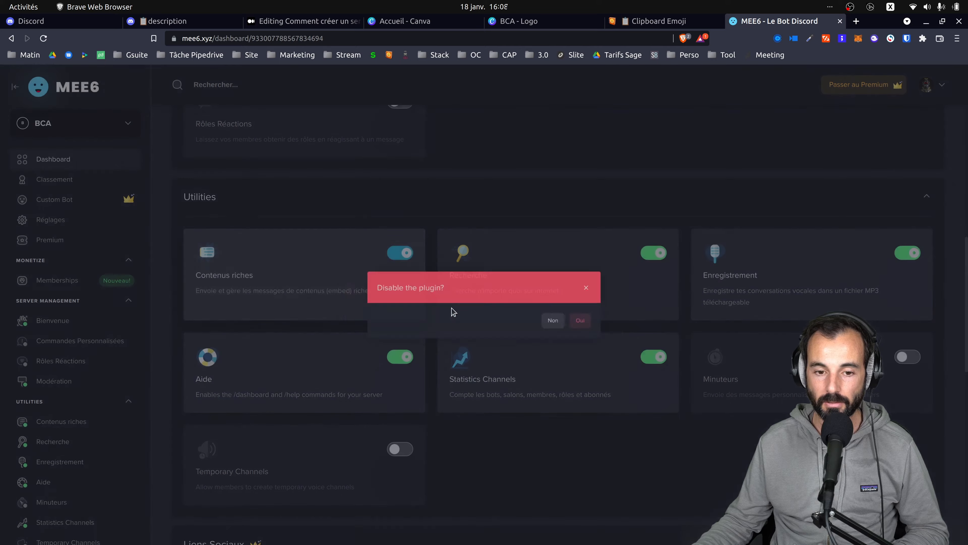
pyautogui.click(609, 329)
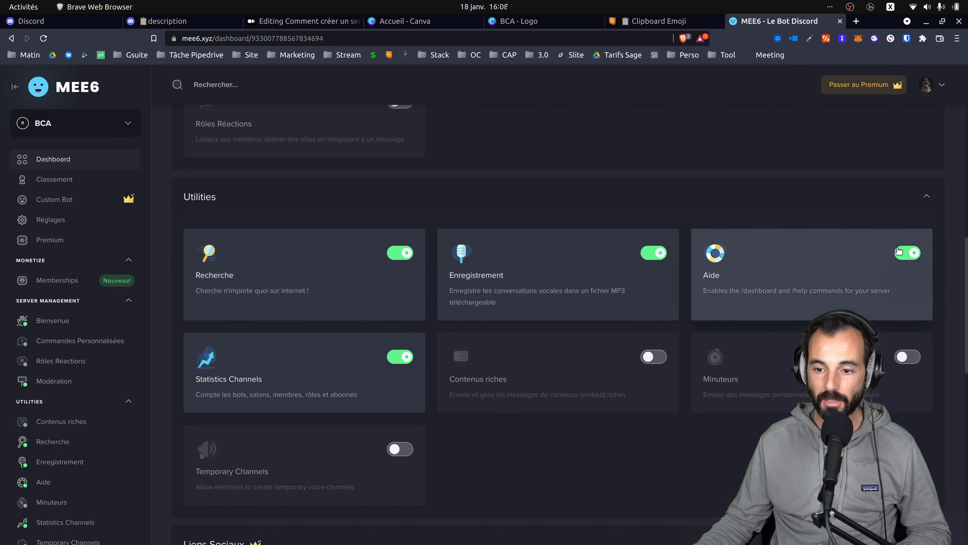
# Examine the remaining Utilities, Liens Sociaux and Engagement & Fun plugins to see which ones are active
pyautogui.scroll(-2, 419, 340)
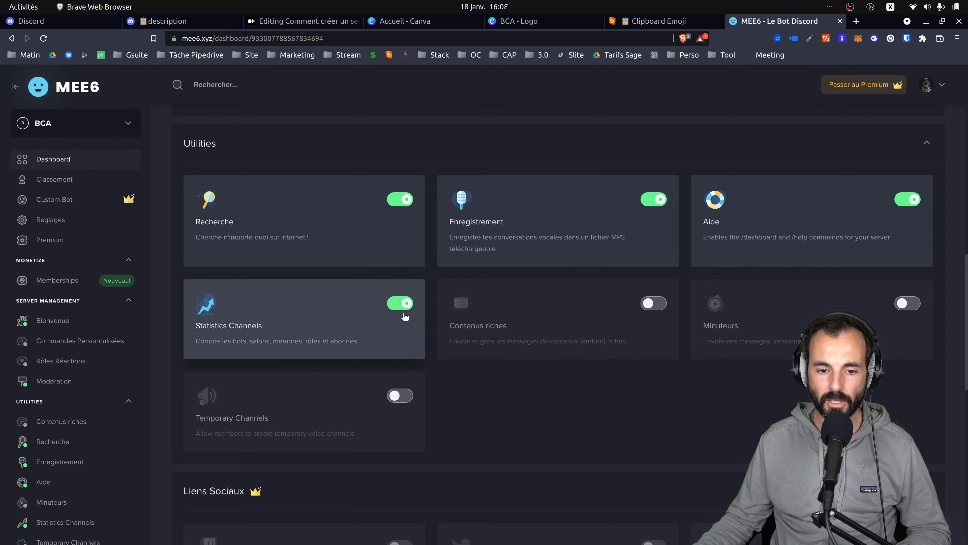
pyautogui.scroll(-3, 404, 318)
pyautogui.scroll(-8, 404, 318)
pyautogui.scroll(1, 402, 320)
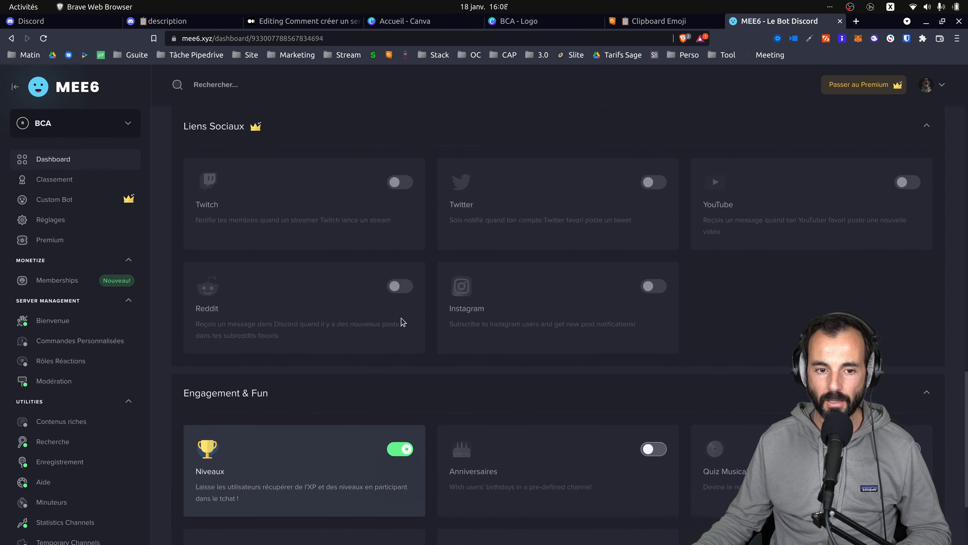
pyautogui.scroll(-2, 403, 323)
pyautogui.scroll(-1, 401, 326)
pyautogui.scroll(16, 405, 329)
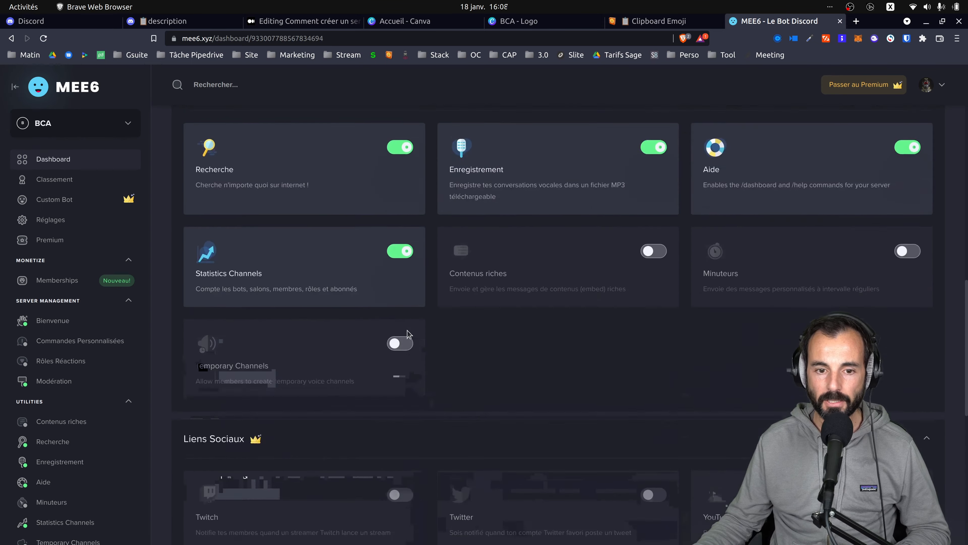
pyautogui.scroll(8, 407, 331)
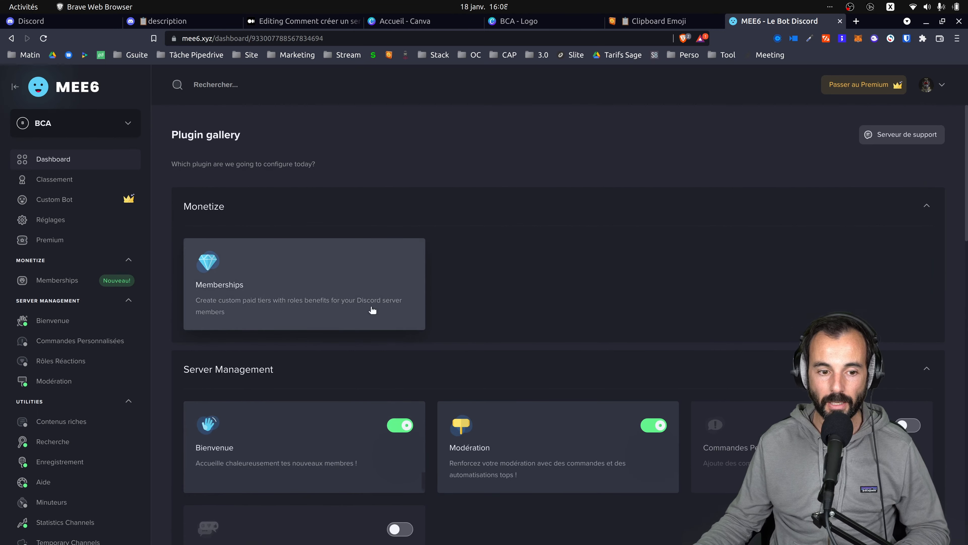
# Open the Bienvenue plugin, turn on the message sent when a member joins the server and review its welcome card options
pyautogui.scroll(-4, 404, 328)
pyautogui.click(263, 308)
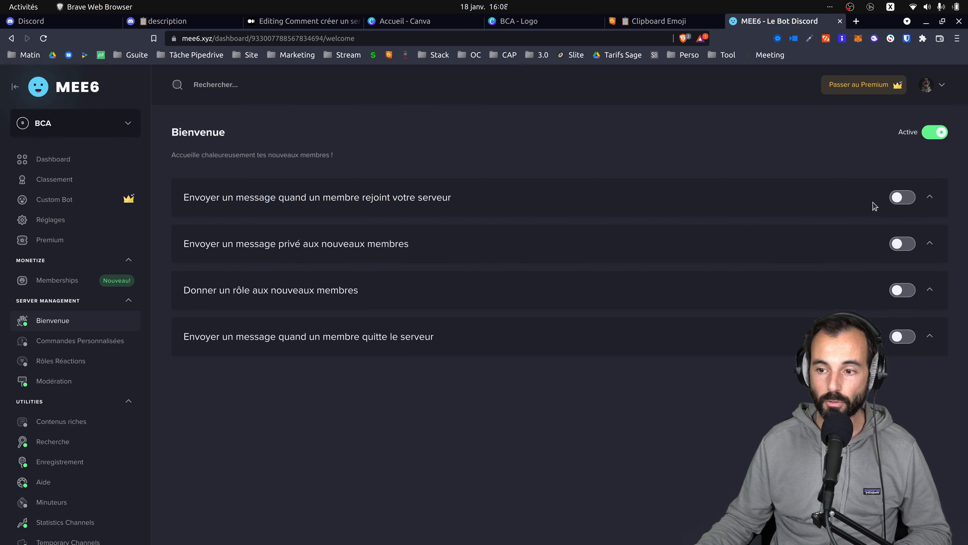
pyautogui.click(906, 198)
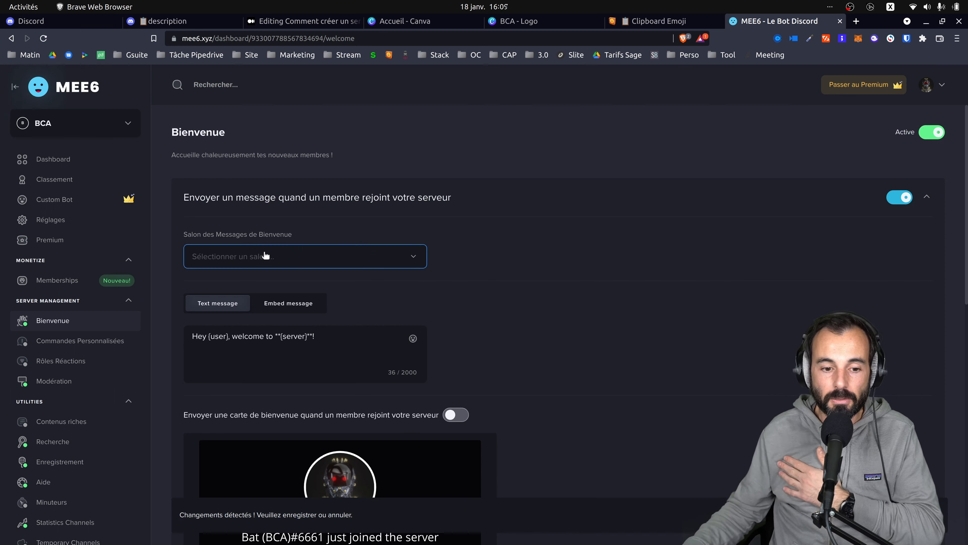
pyautogui.scroll(-8, 332, 265)
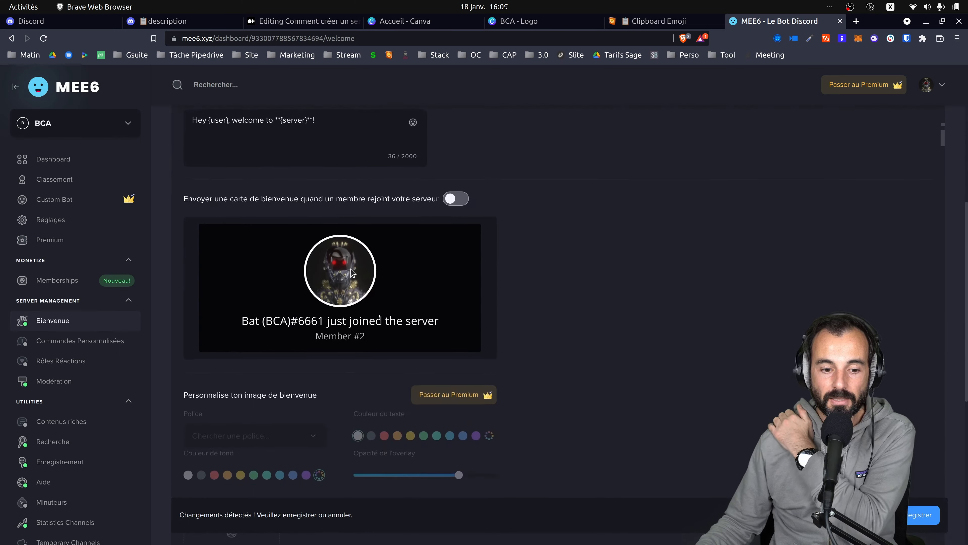
pyautogui.scroll(-4, 351, 270)
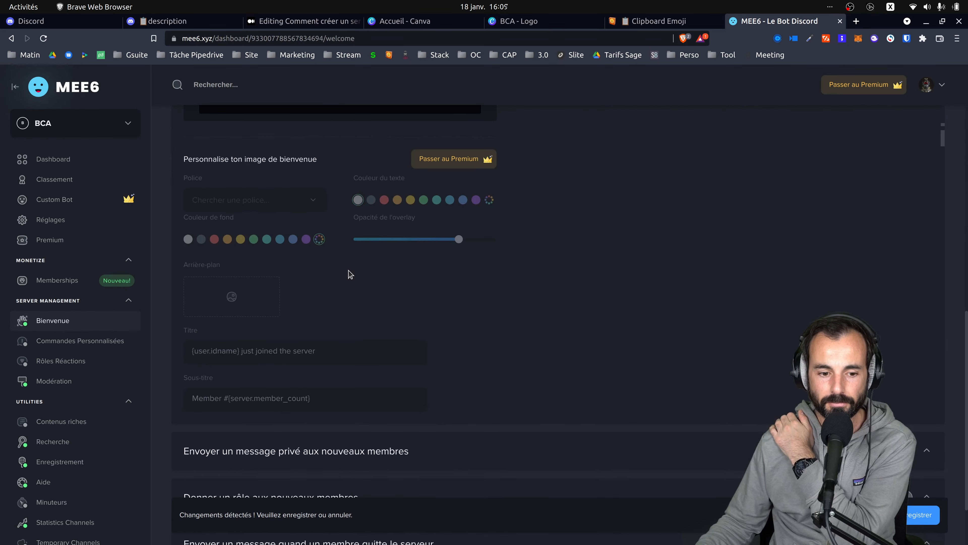
# Turn off the message sent when a member joins the server and turn on the private message to new members
pyautogui.scroll(13, 352, 290)
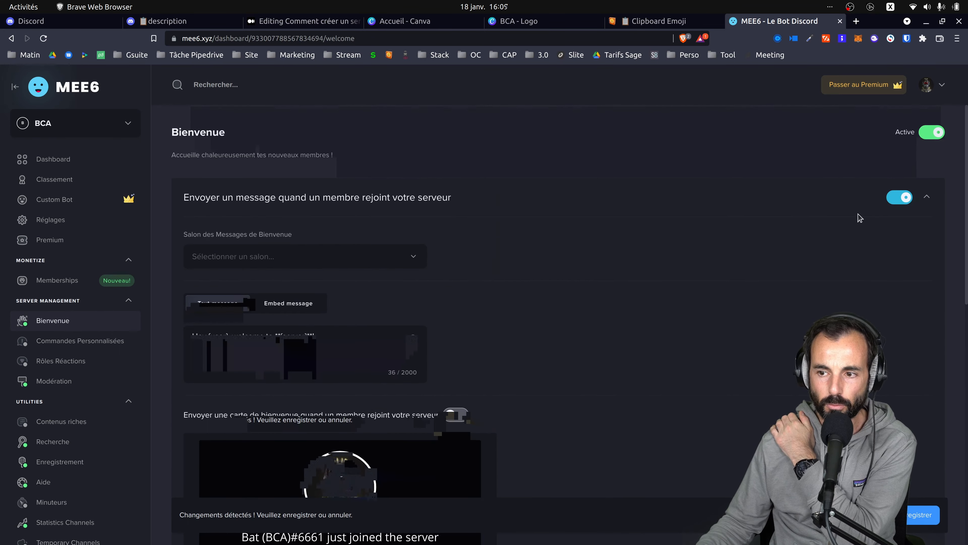
pyautogui.click(904, 200)
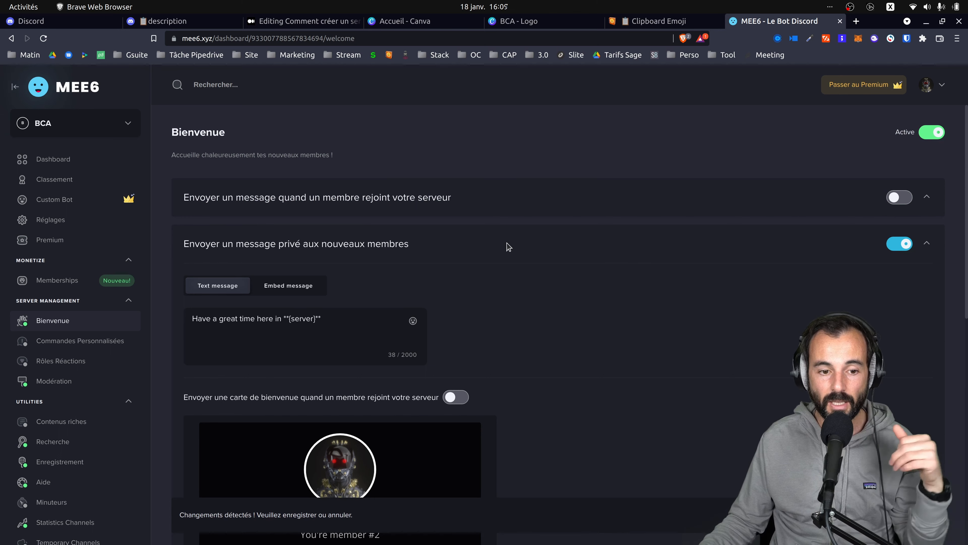
# Review the private message's text and welcome card options, leaving them as they are, and collapse the section
pyautogui.click(318, 323)
pyautogui.moveTo(330, 323); pyautogui.dragTo(203, 324)
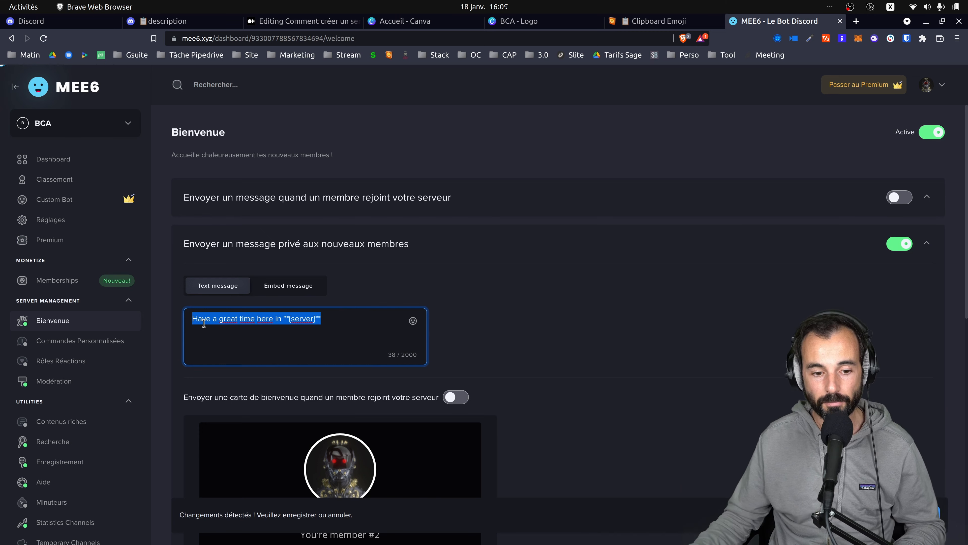
pyautogui.scroll(-2, 208, 318)
pyautogui.scroll(-4, 442, 345)
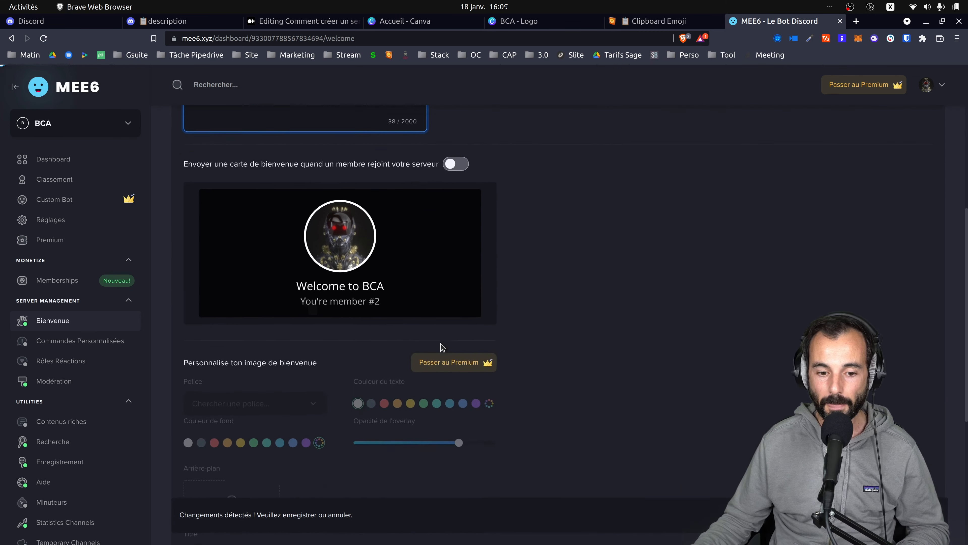
pyautogui.scroll(6, 442, 345)
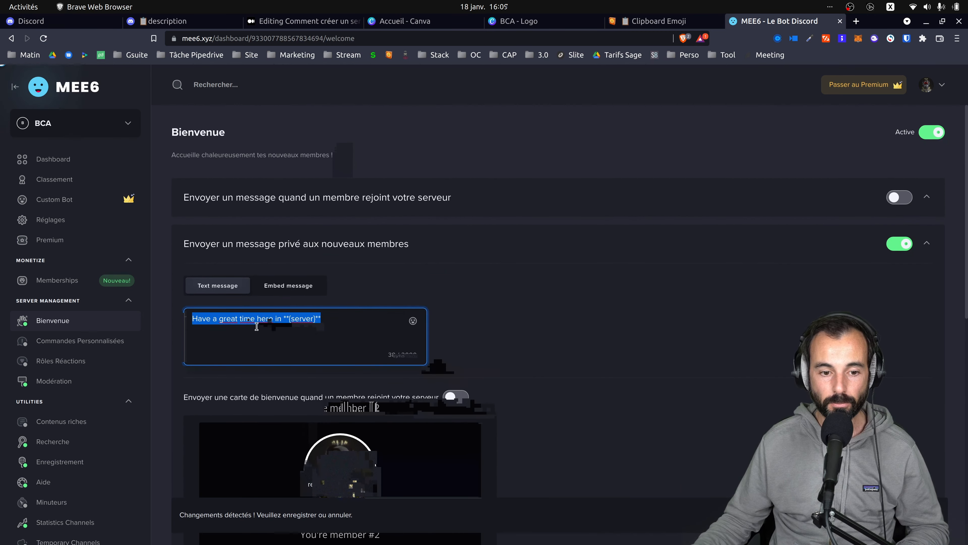
pyautogui.click(320, 328)
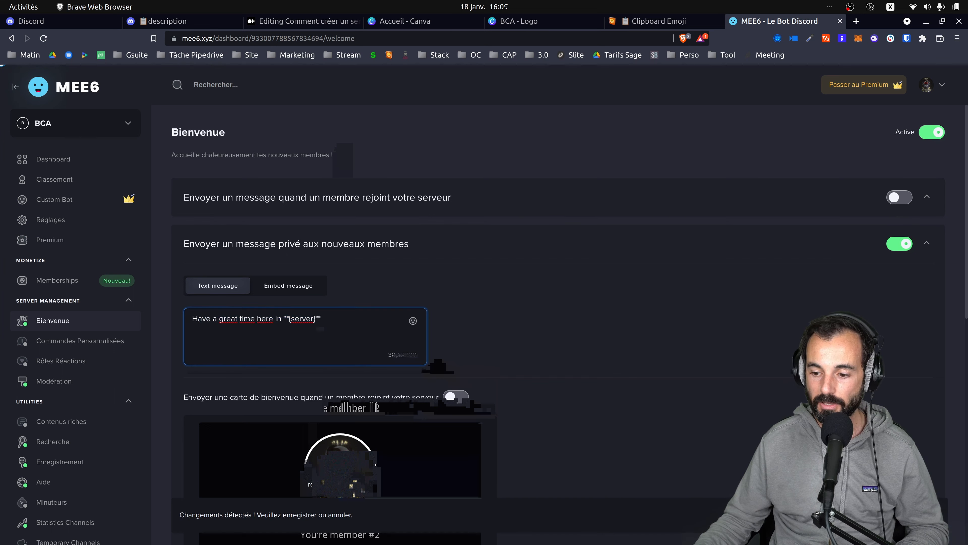
pyautogui.click(492, 332)
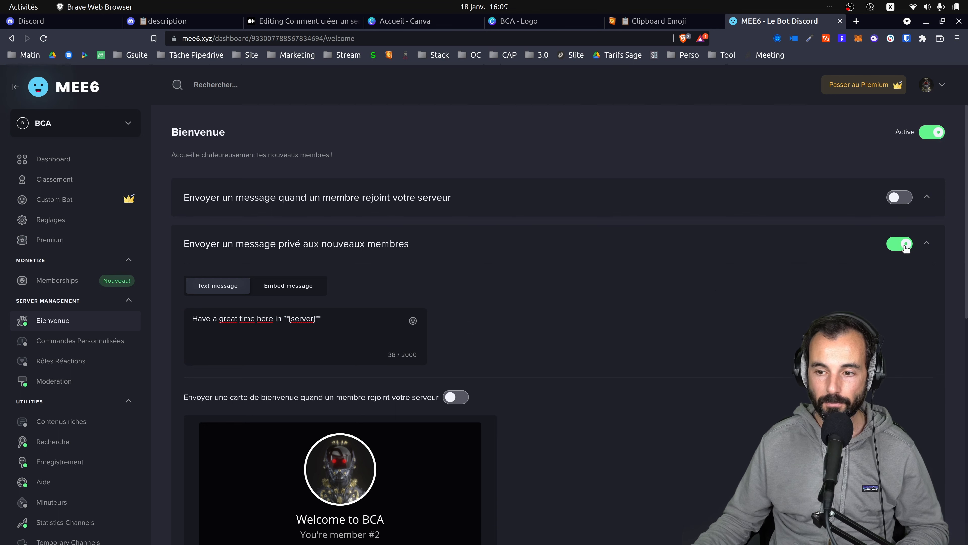
pyautogui.click(927, 244)
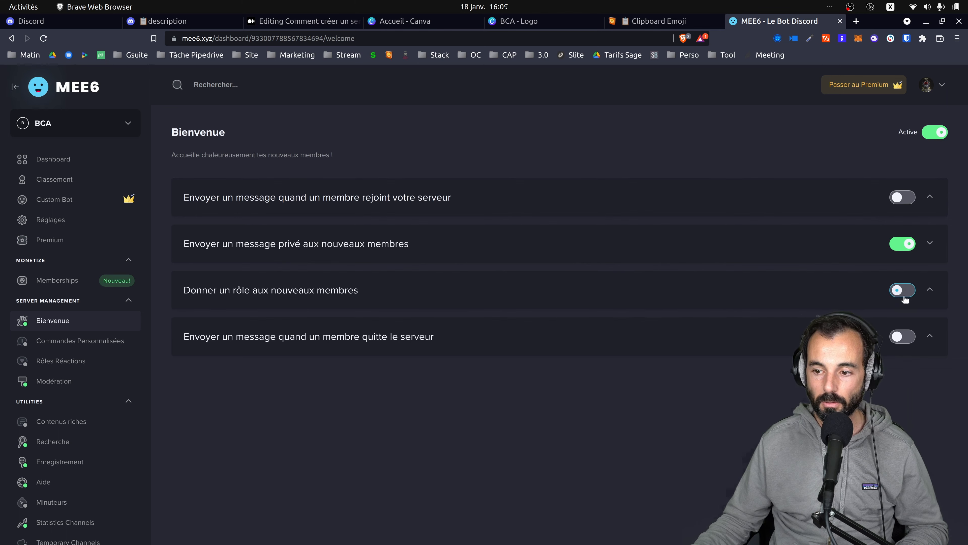
# Enable giving a role to new members and select User as the role to give
pyautogui.click(914, 294)
pyautogui.click(199, 365)
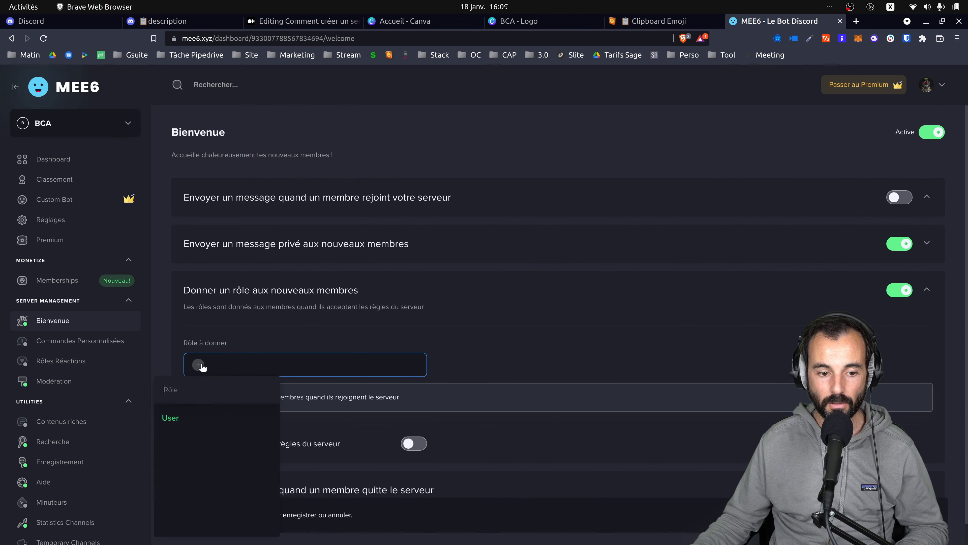
pyautogui.click(183, 420)
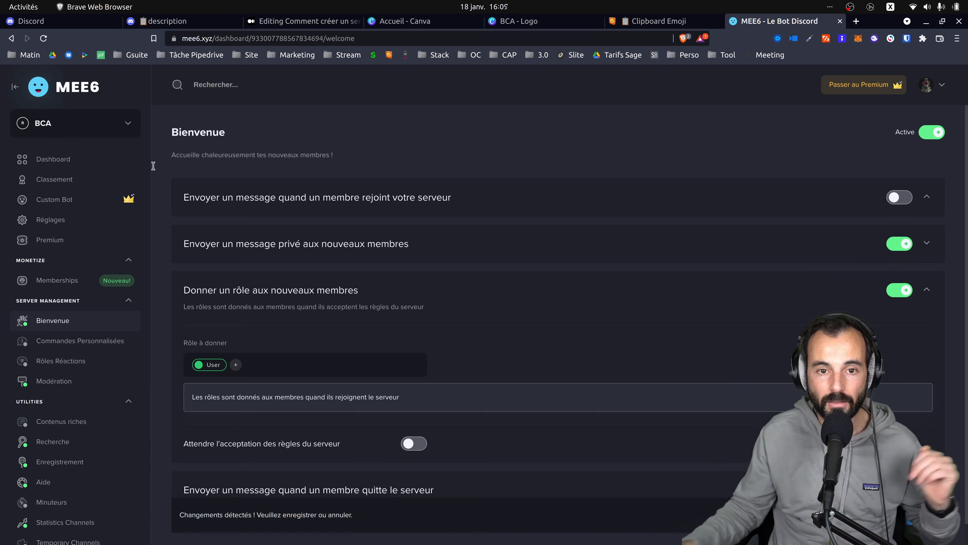
pyautogui.click(174, 22)
pyautogui.click(113, 76)
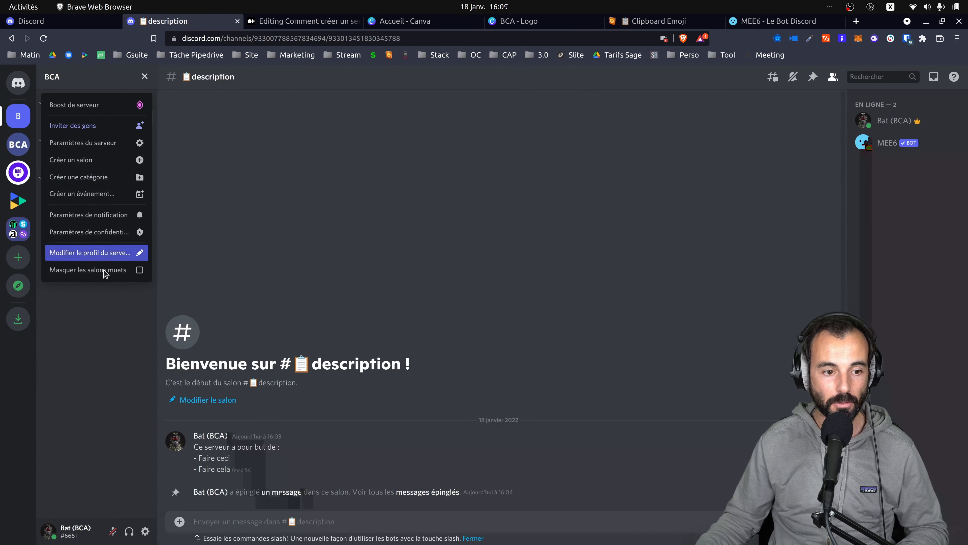
pyautogui.click(102, 143)
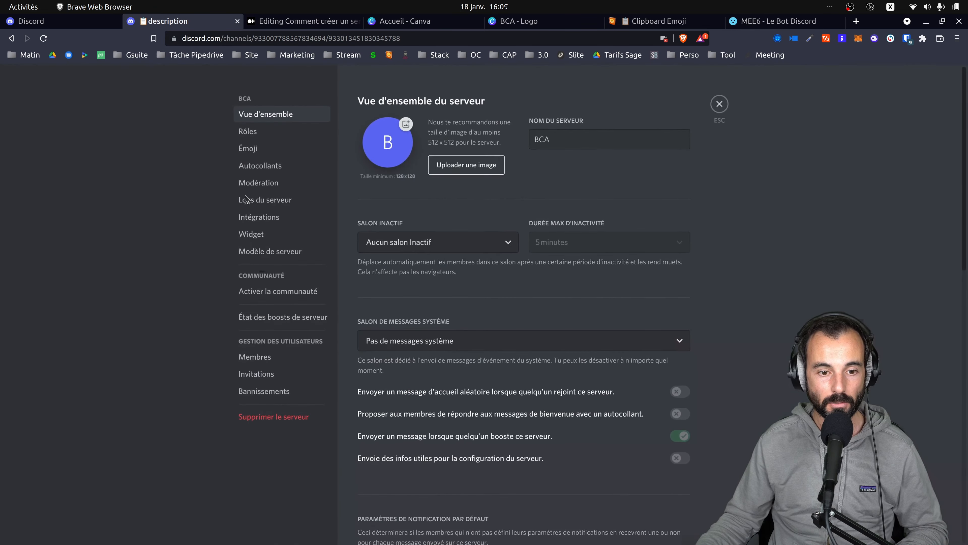
pyautogui.click(248, 131)
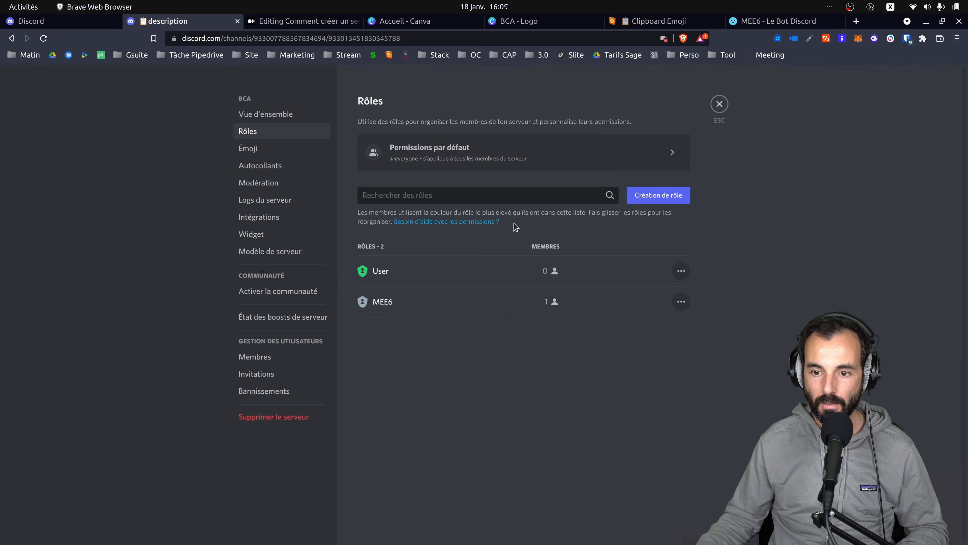
pyautogui.click(510, 152)
pyautogui.scroll(-15, 462, 351)
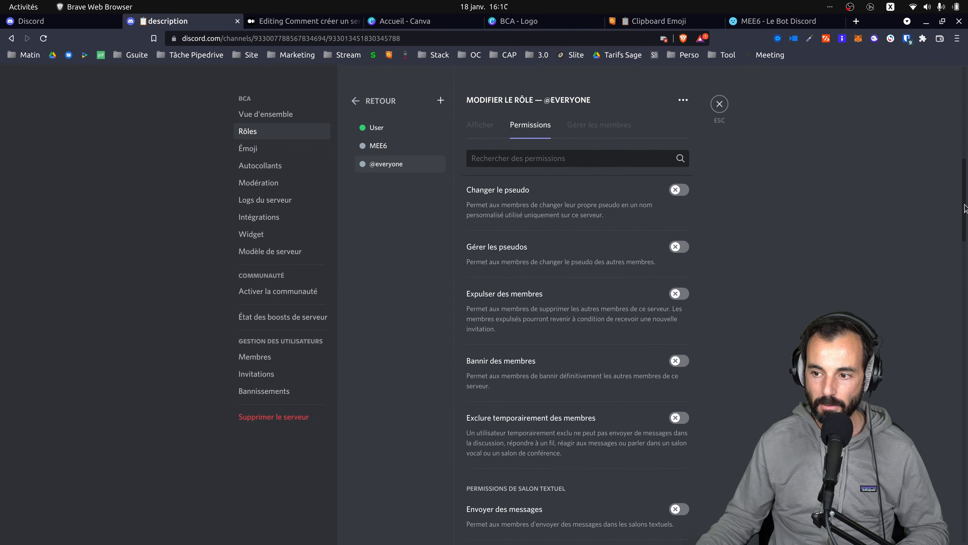
pyautogui.scroll(-15, 613, 478)
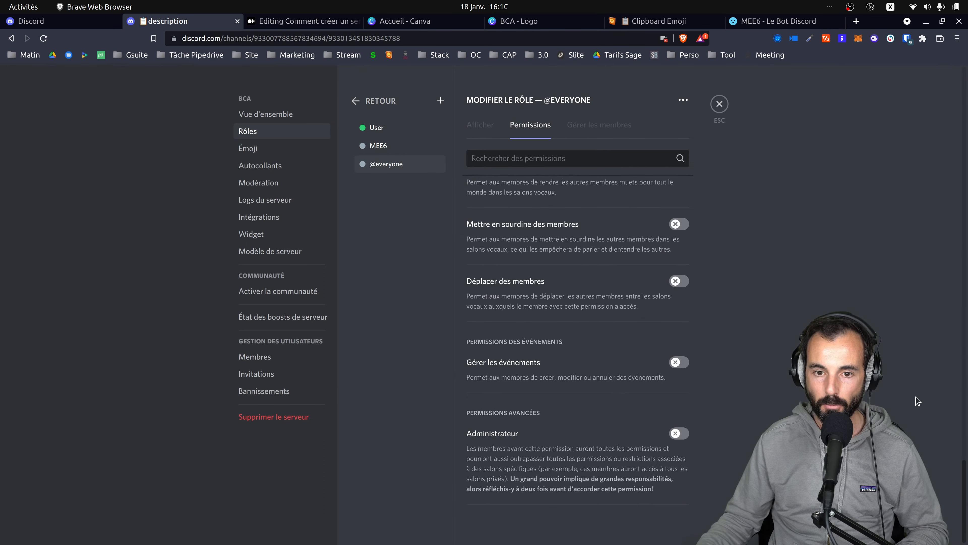
pyautogui.click(380, 132)
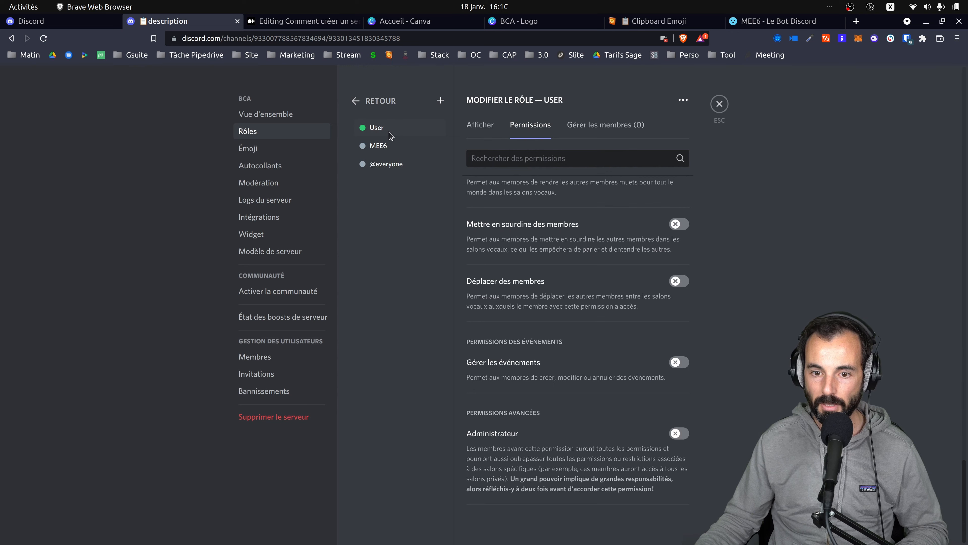
pyautogui.click(364, 101)
pyautogui.click(385, 271)
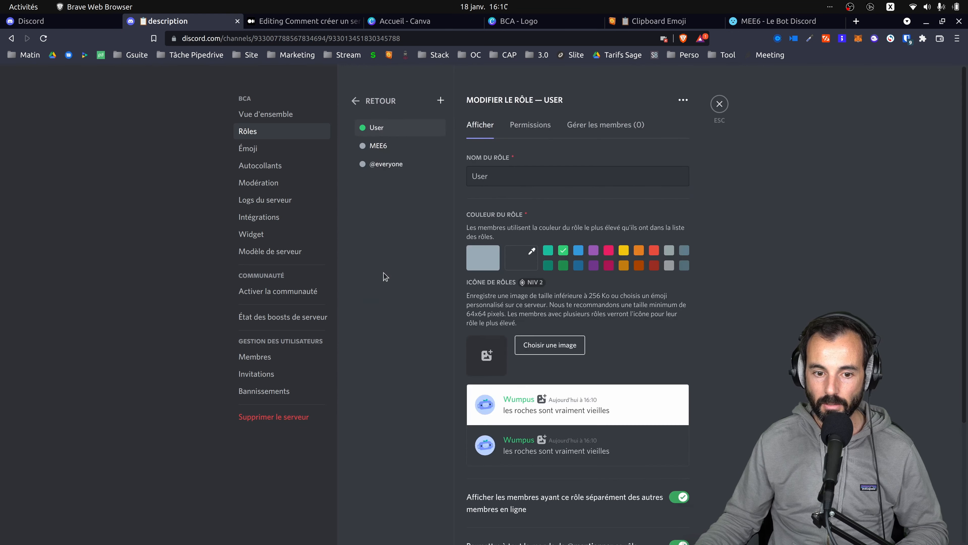
pyautogui.click(530, 125)
pyautogui.click(480, 124)
pyautogui.scroll(-4, 570, 320)
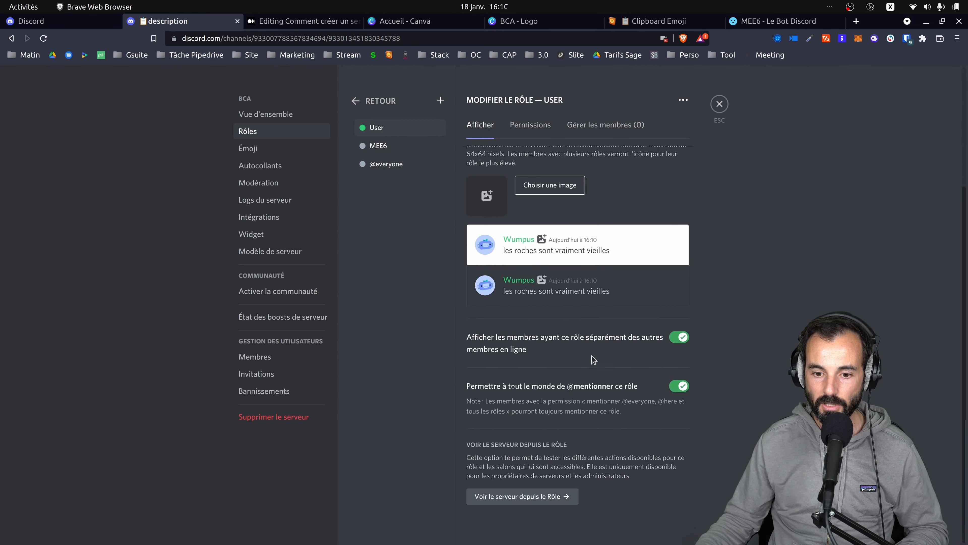
pyautogui.click(503, 495)
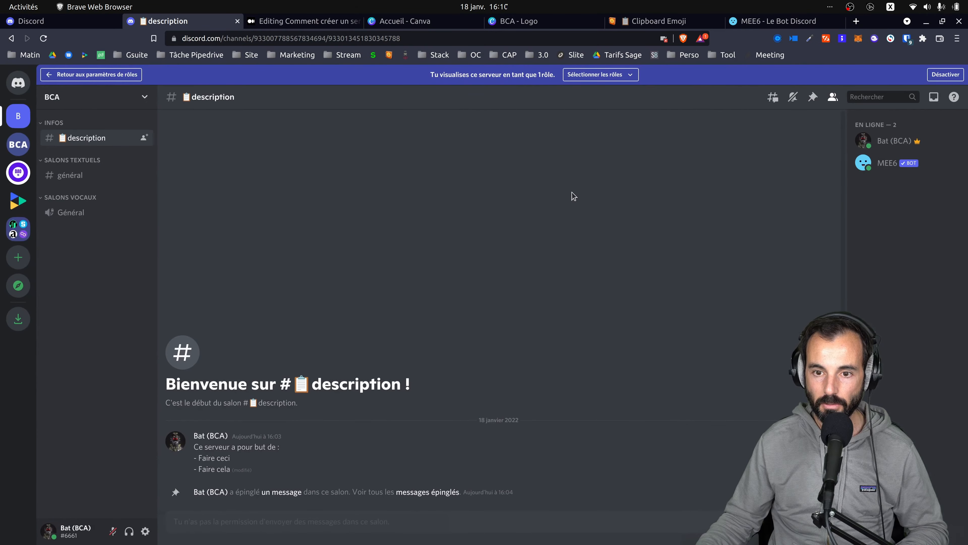
pyautogui.click(598, 75)
pyautogui.click(634, 127)
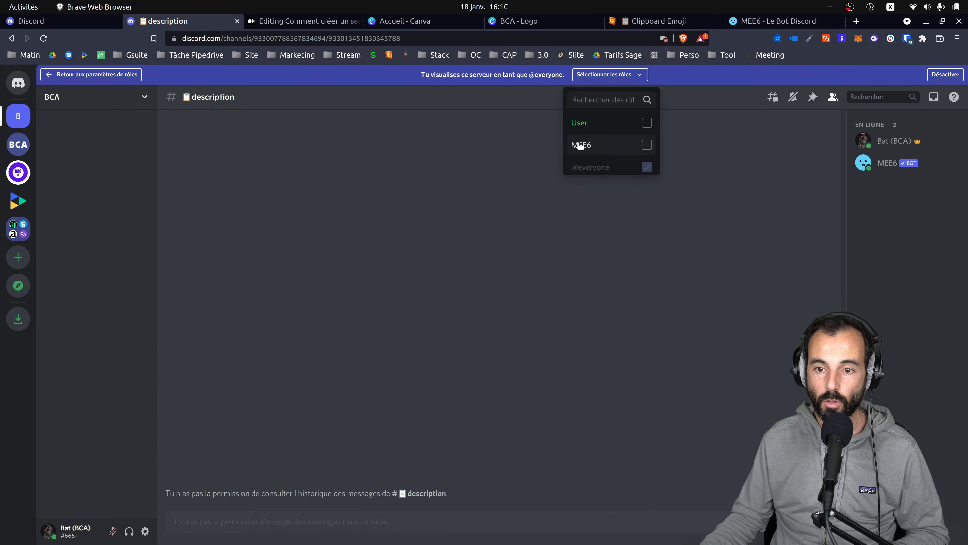
# Switch back to MEE6 and save the Bienvenue plugin's changes
pyautogui.click(750, 21)
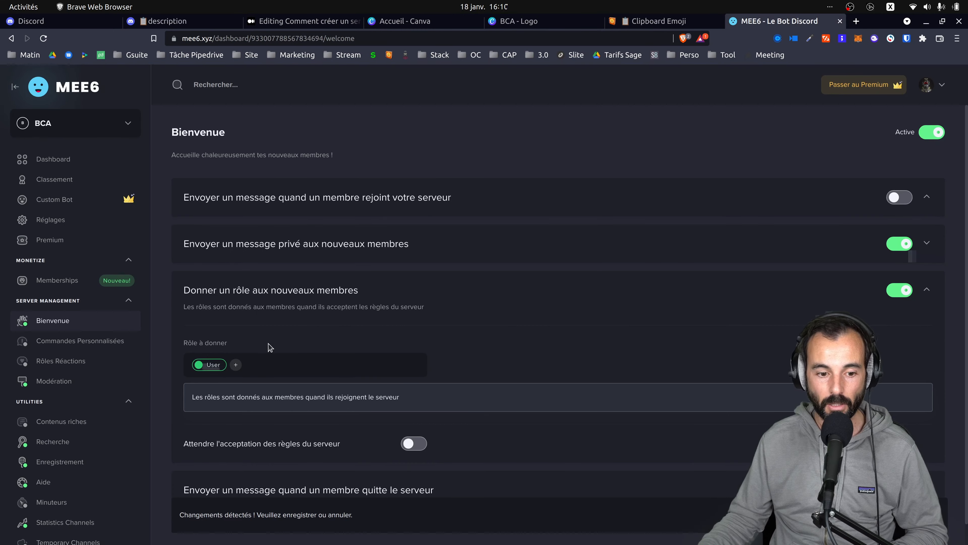
pyautogui.scroll(-1, 270, 347)
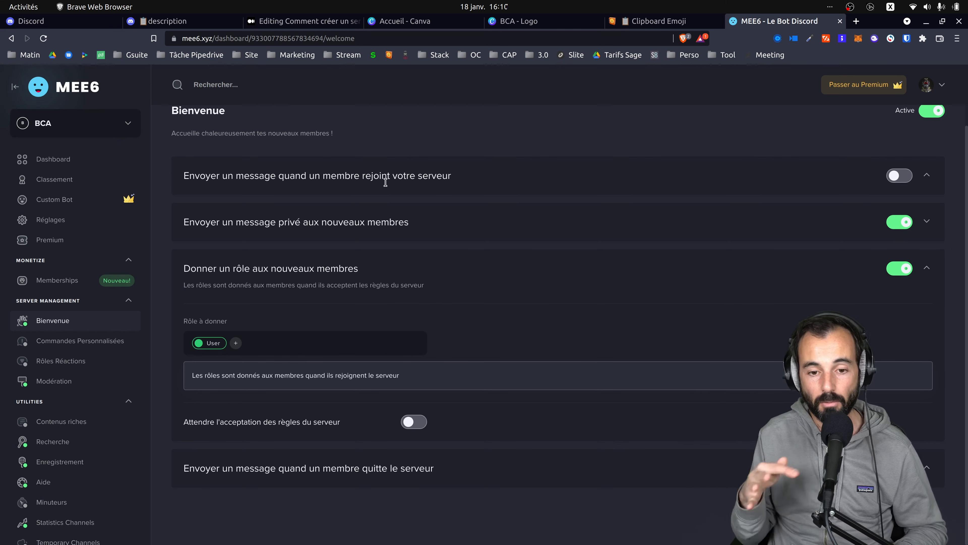
# Open the Modération plugin from the plugin gallery and review its moderator role and log channel options
pyautogui.click(90, 166)
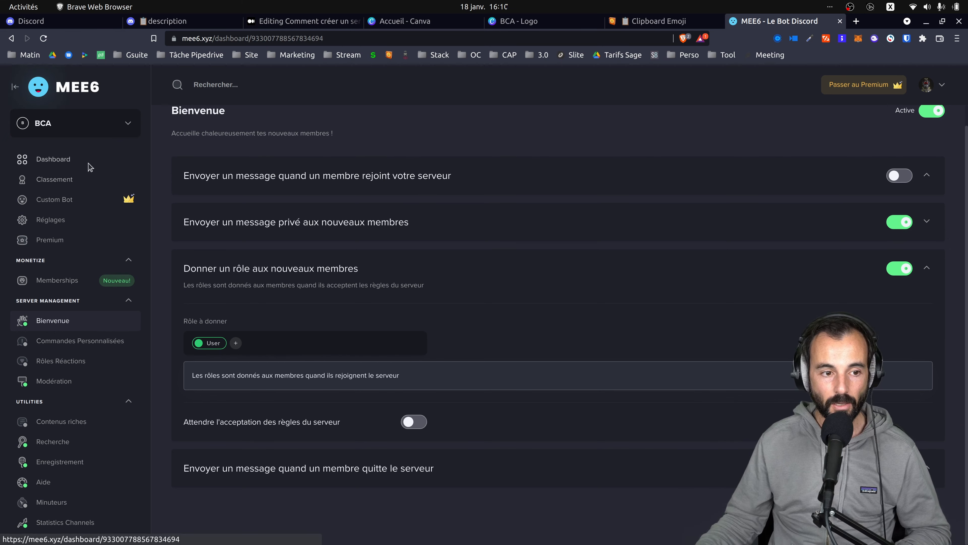
pyautogui.click(61, 159)
pyautogui.scroll(-3, 246, 366)
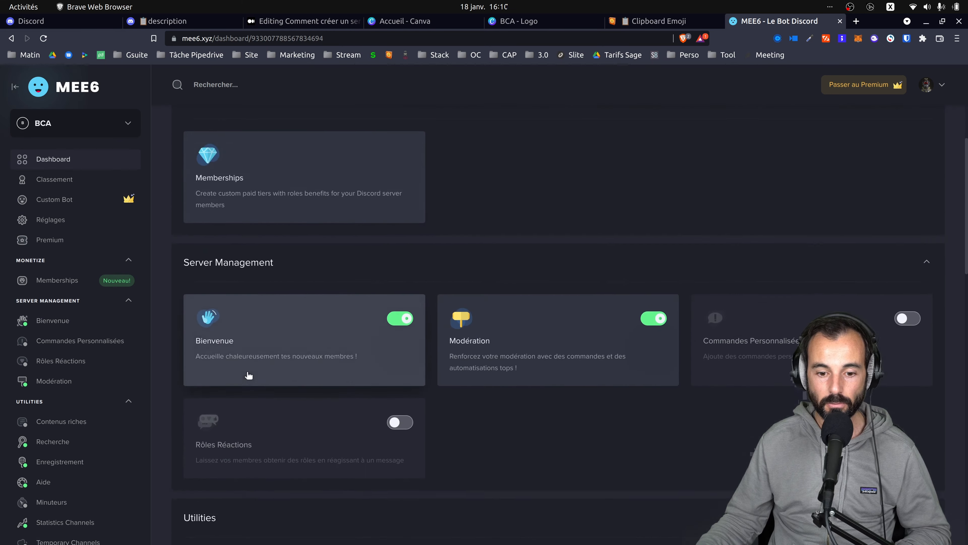
pyautogui.click(510, 290)
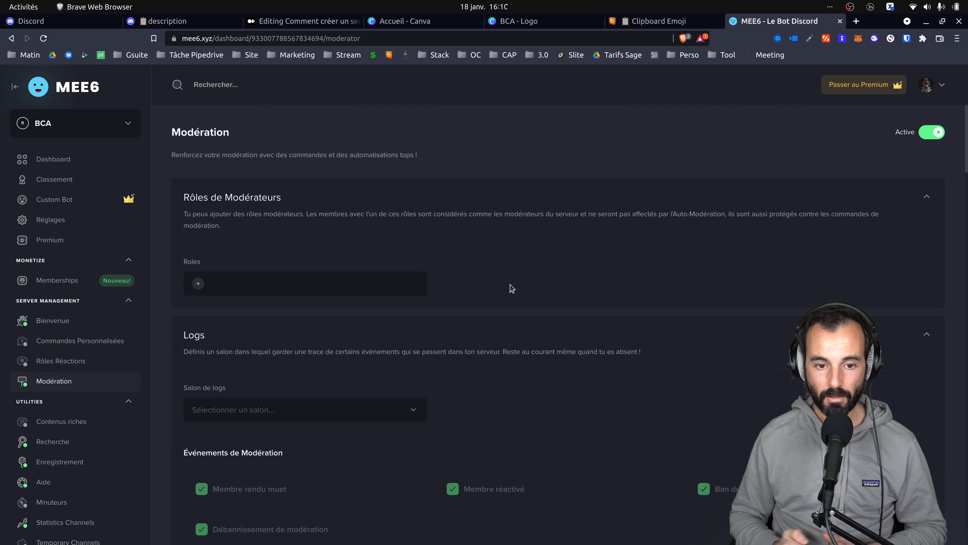
pyautogui.click(199, 284)
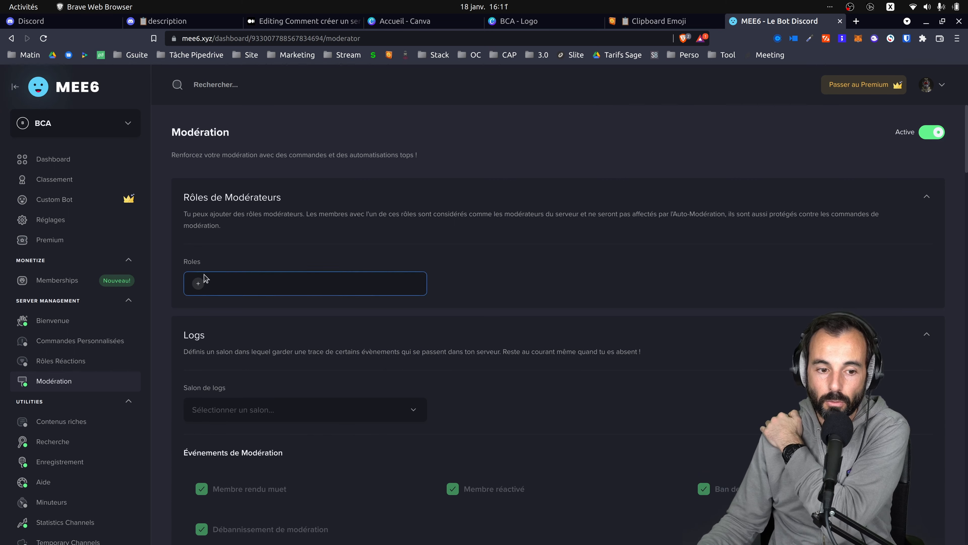
pyautogui.scroll(-5, 202, 286)
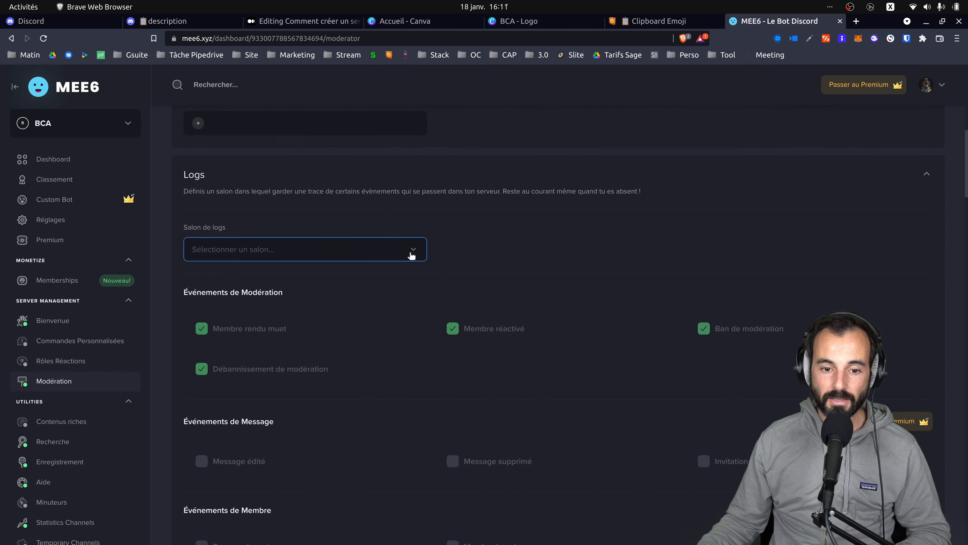
# In Discord, exit the role preview and create a private text channel named log without adding members or roles
pyautogui.click(168, 23)
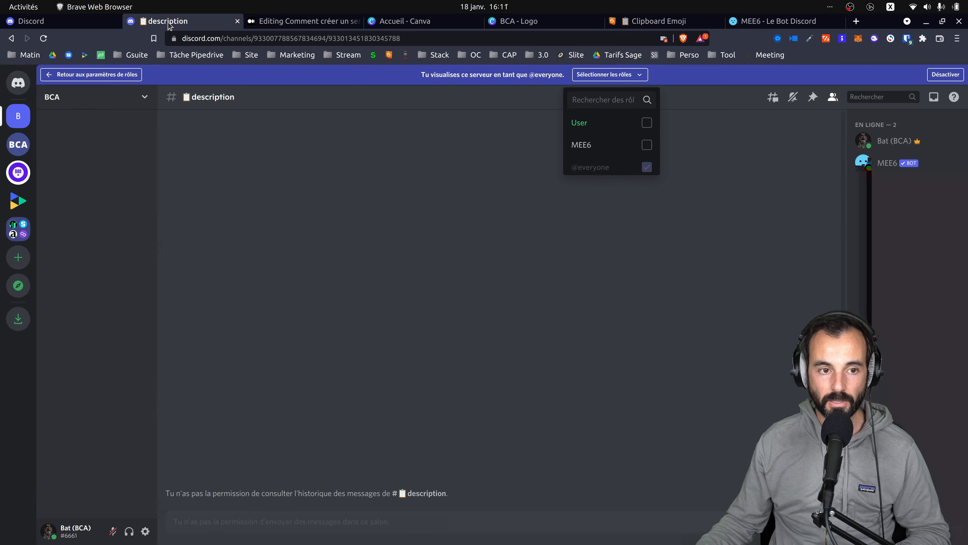
pyautogui.click(945, 74)
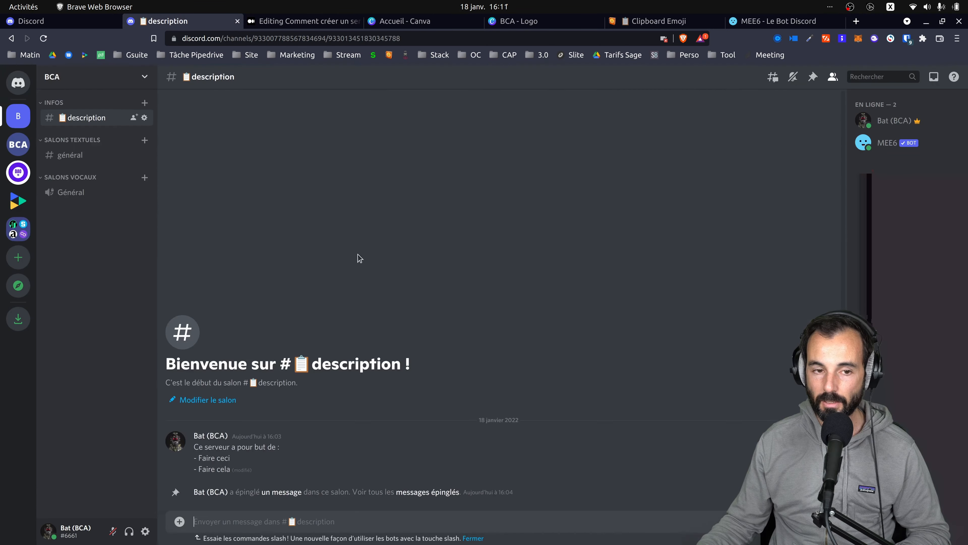
pyautogui.rightClick(78, 302)
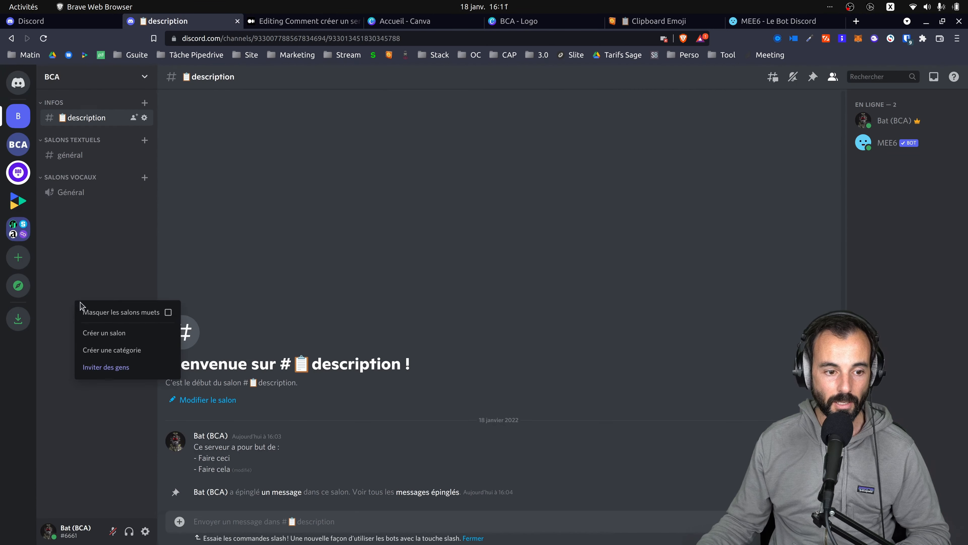
pyautogui.click(96, 334)
pyautogui.write('log')
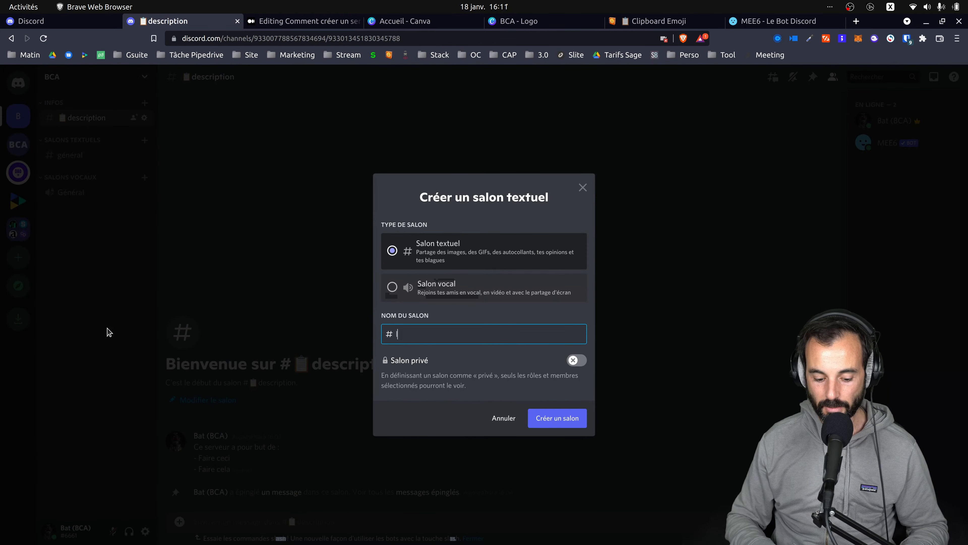
pyautogui.click(577, 360)
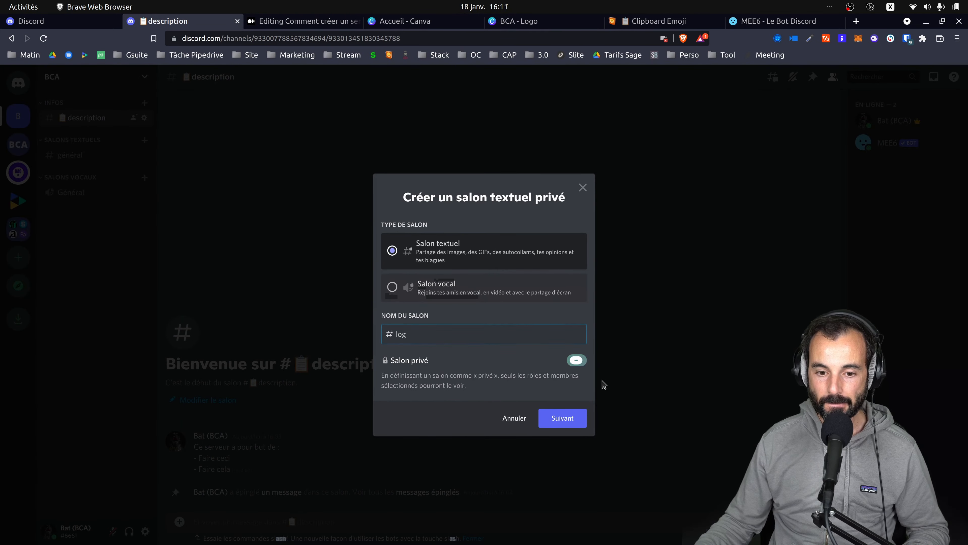
pyautogui.click(569, 418)
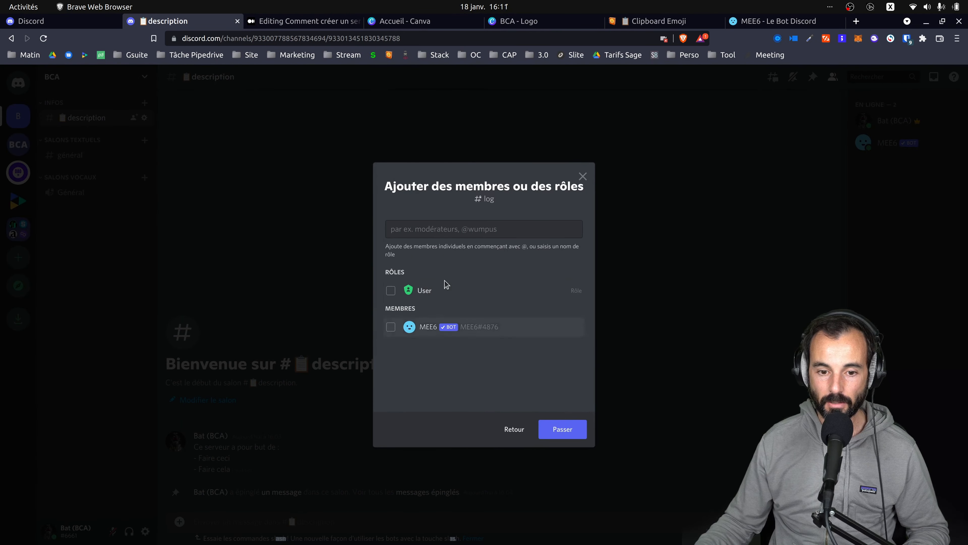
pyautogui.click(574, 428)
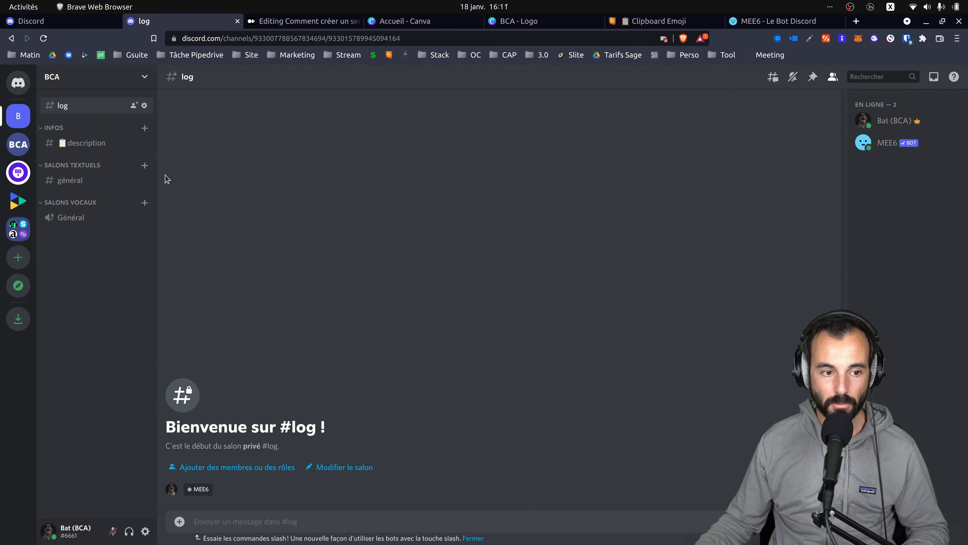
# Switch back to MEE6 and set the Modération plugin's log channel to log
pyautogui.click(777, 21)
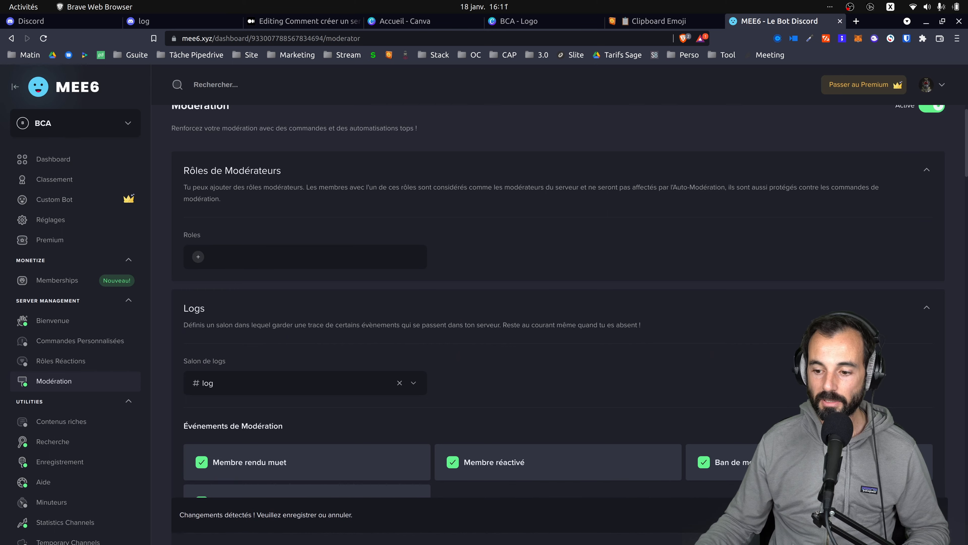
# Review the Modération plugin's log event options, ignored channels and bot logging settings
pyautogui.scroll(-3, 267, 366)
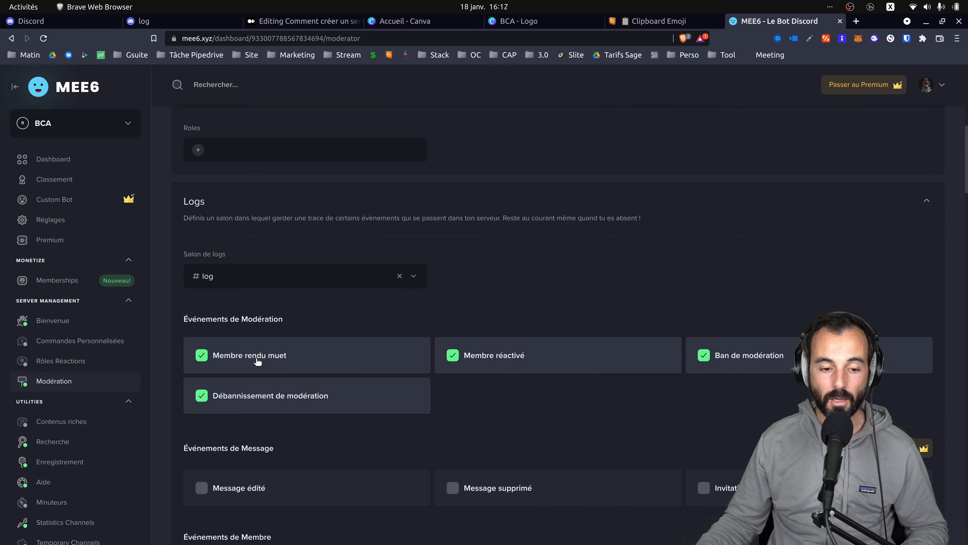
pyautogui.scroll(-4, 263, 362)
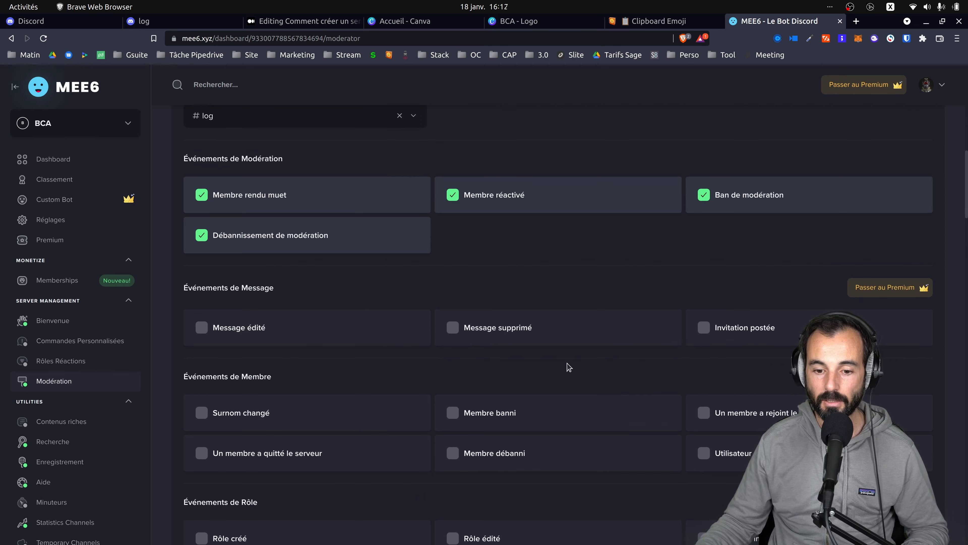
pyautogui.scroll(-2, 568, 367)
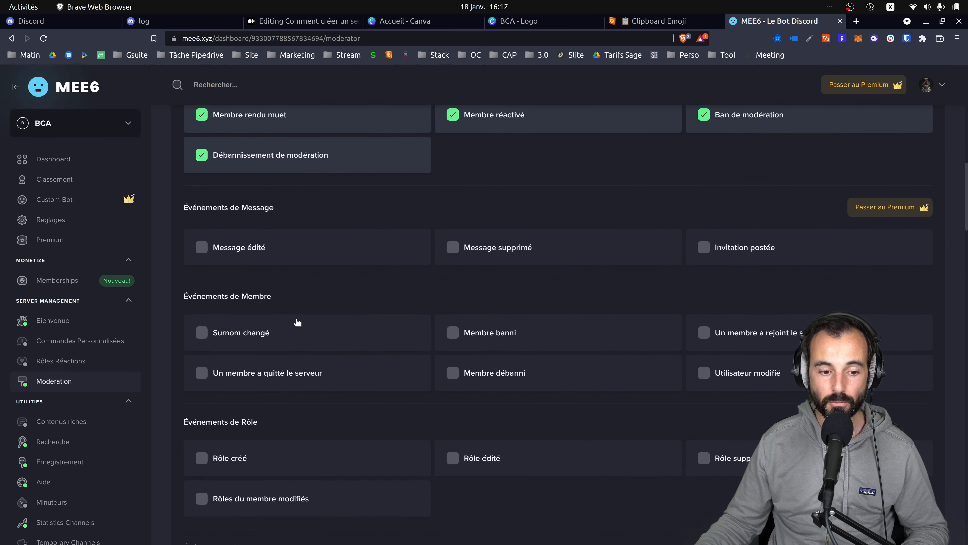
pyautogui.scroll(5, 244, 316)
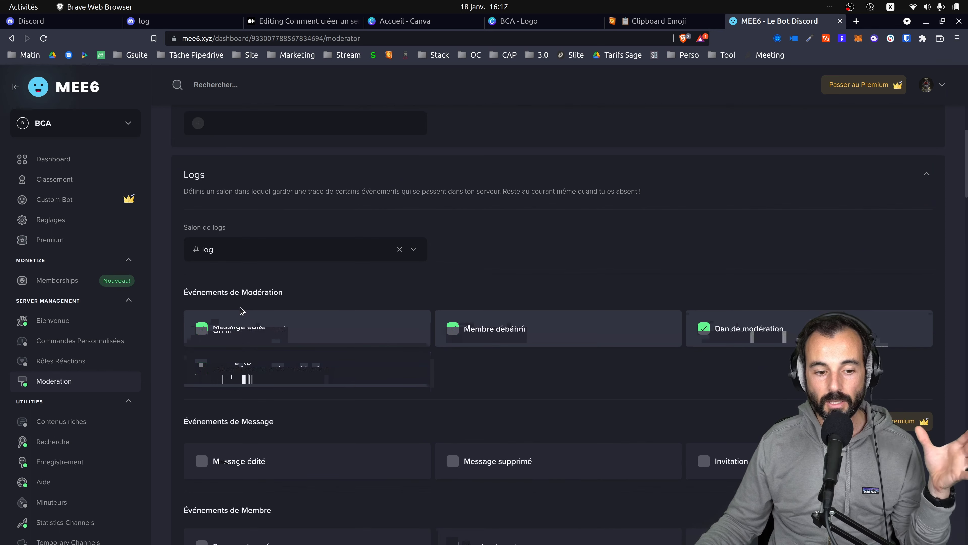
pyautogui.scroll(-5, 489, 359)
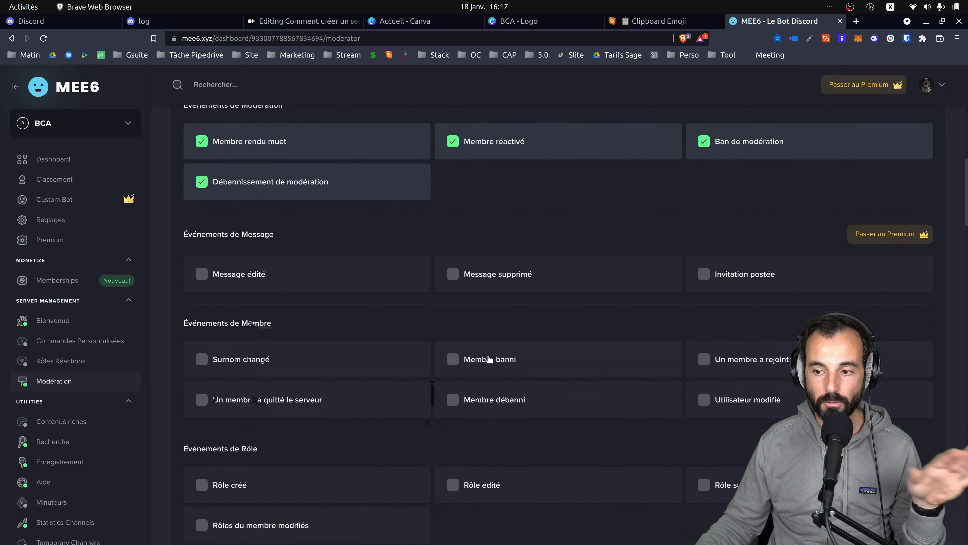
pyautogui.scroll(-2, 489, 359)
pyautogui.scroll(-13, 538, 350)
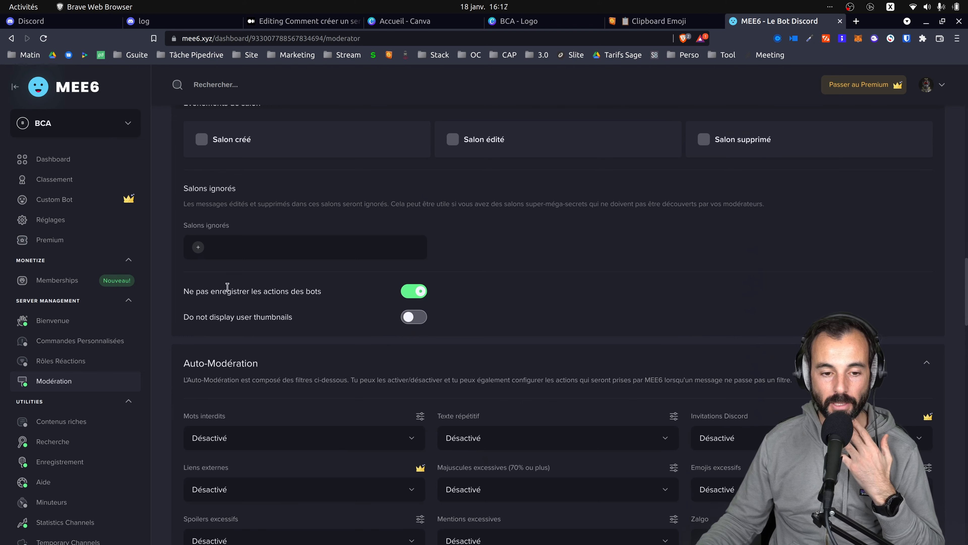
pyautogui.scroll(-1, 227, 286)
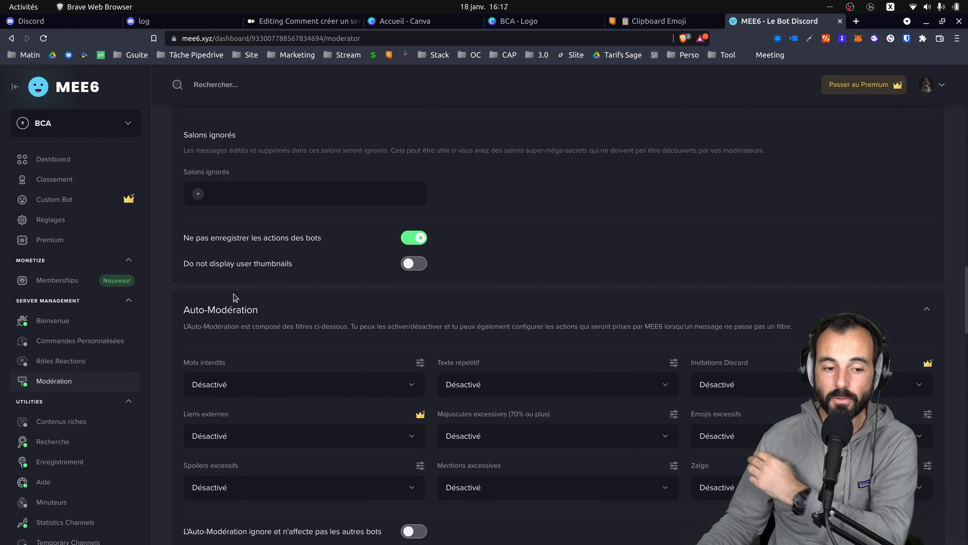
# Set the Auto-Modération filters Spoilers excessifs and Mots interdits to Ajouter un avertissement
pyautogui.scroll(-1, 244, 305)
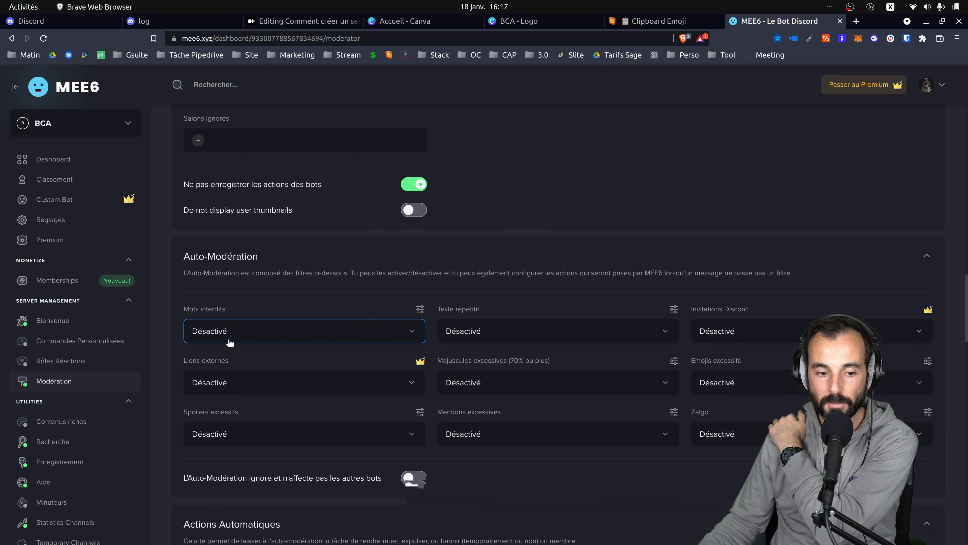
pyautogui.scroll(-2, 230, 344)
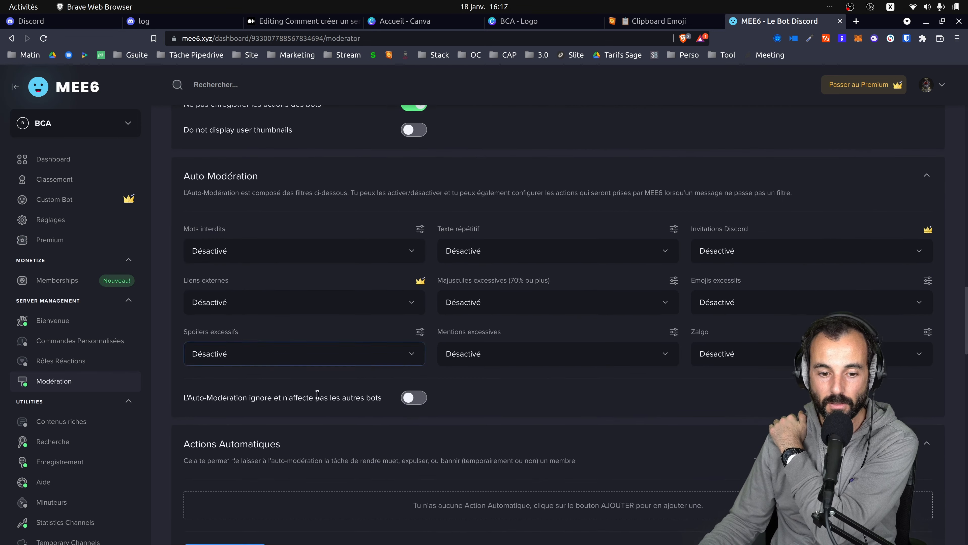
pyautogui.click(317, 358)
pyautogui.click(256, 423)
pyautogui.click(304, 251)
pyautogui.click(260, 320)
# Set the Auto-Modération filters Texte répétitif and Majuscules excessives to Ajouter un avertissement
pyautogui.click(549, 250)
pyautogui.click(515, 320)
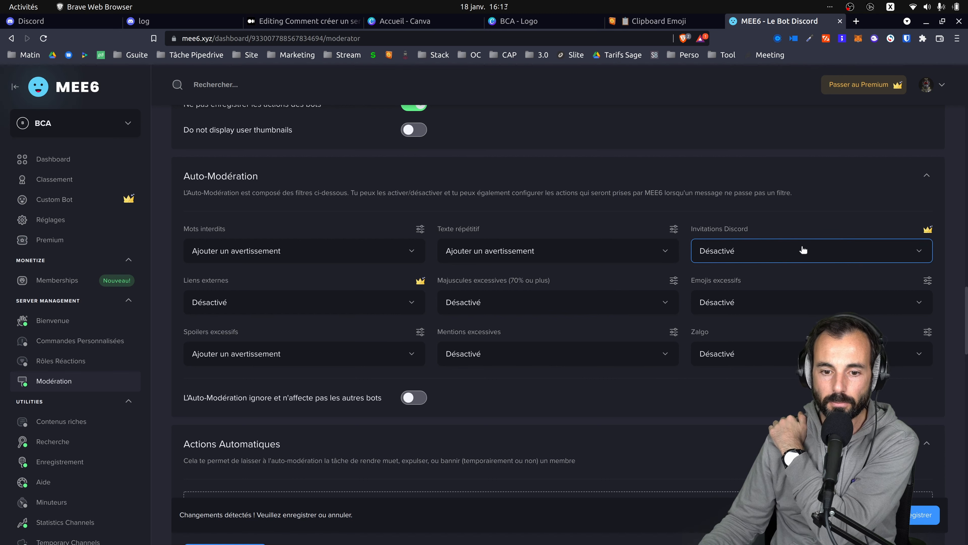
pyautogui.click(506, 308)
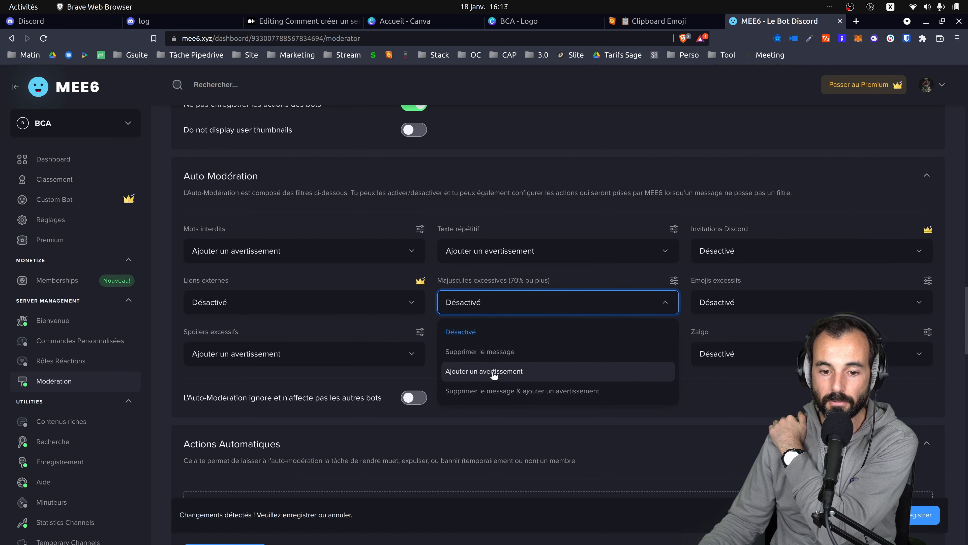
pyautogui.click(555, 258)
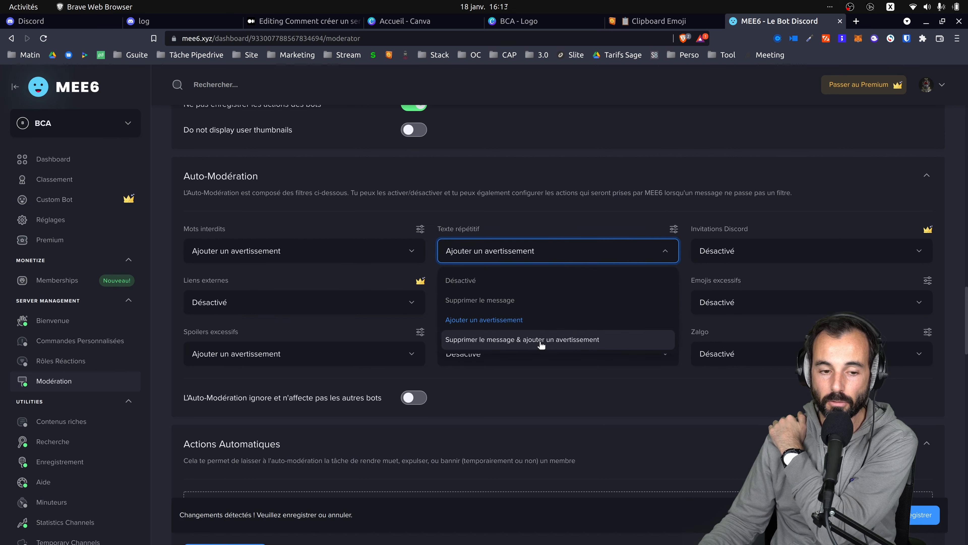
pyautogui.click(585, 324)
# Save the Modération plugin's changes and return to the dashboard to browse the remaining plugins
pyautogui.scroll(-3, 585, 323)
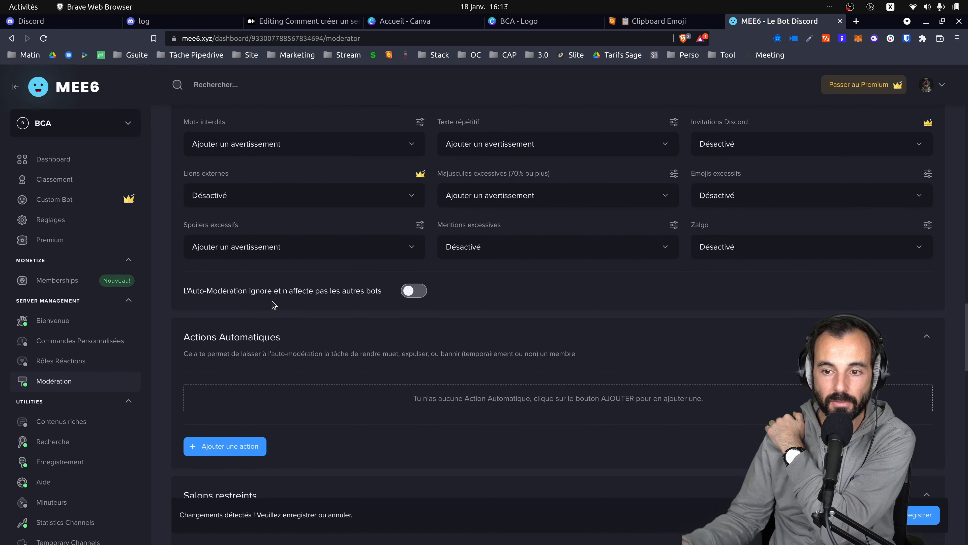
pyautogui.scroll(-2, 350, 292)
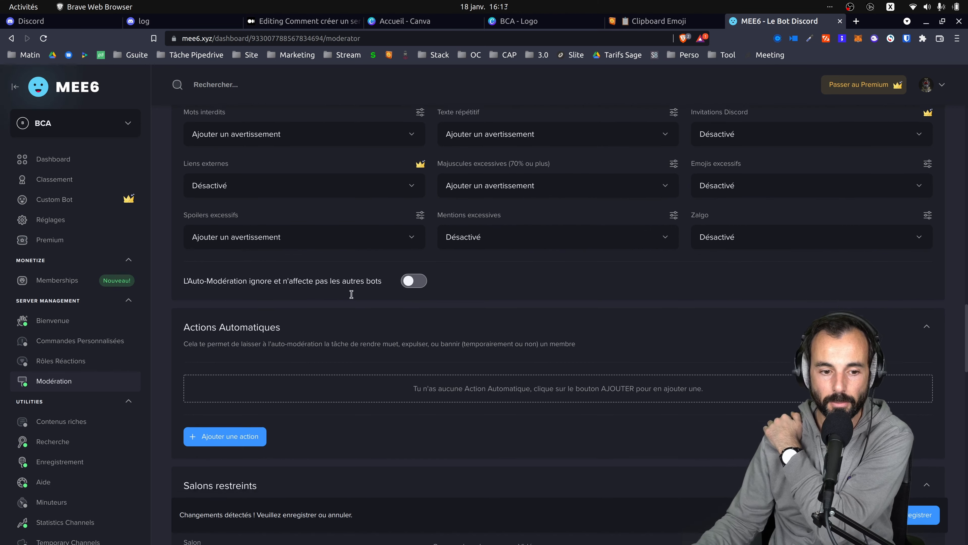
pyautogui.click(923, 514)
pyautogui.click(53, 159)
pyautogui.scroll(-15, 430, 376)
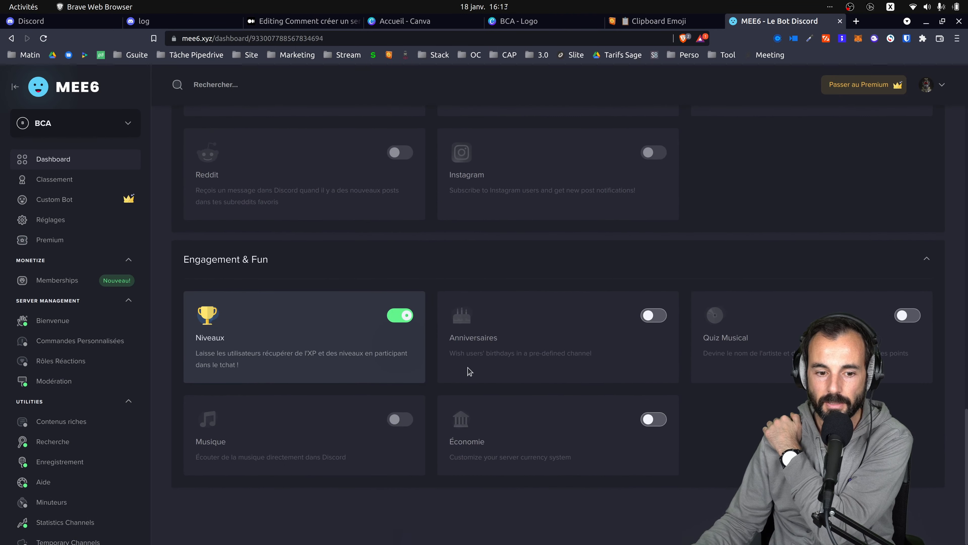
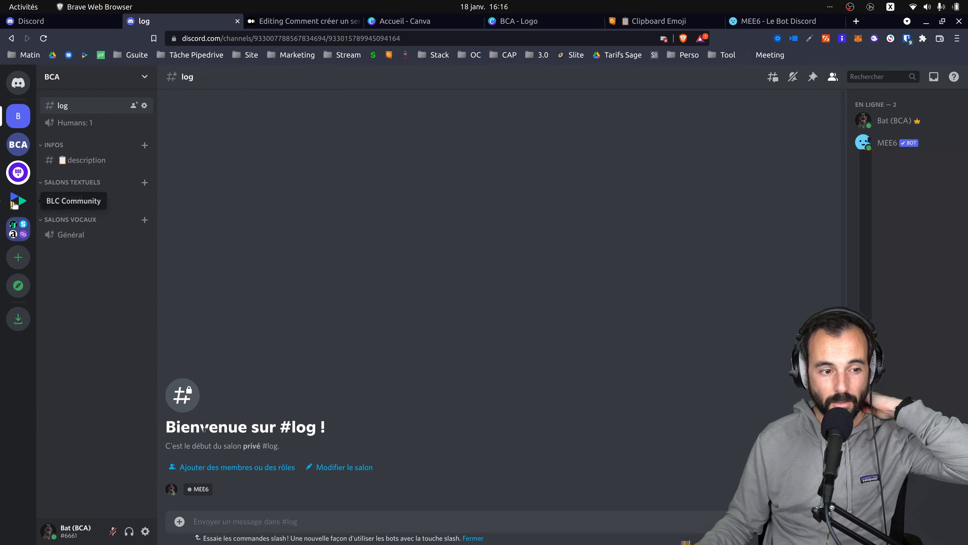
# In Discord, open the BLC Community server and look through its full member list
pyautogui.click(18, 201)
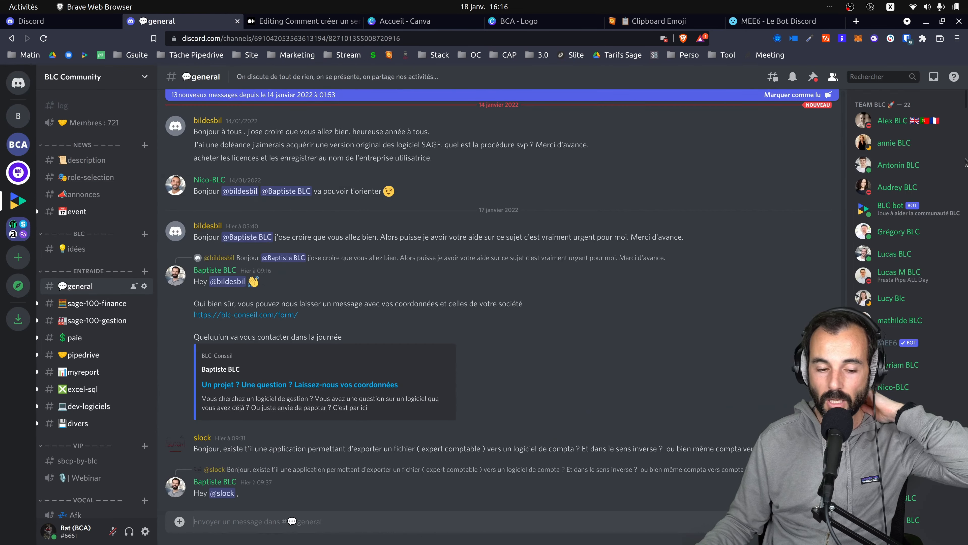
pyautogui.moveTo(967, 99); pyautogui.dragTo(967, 298)
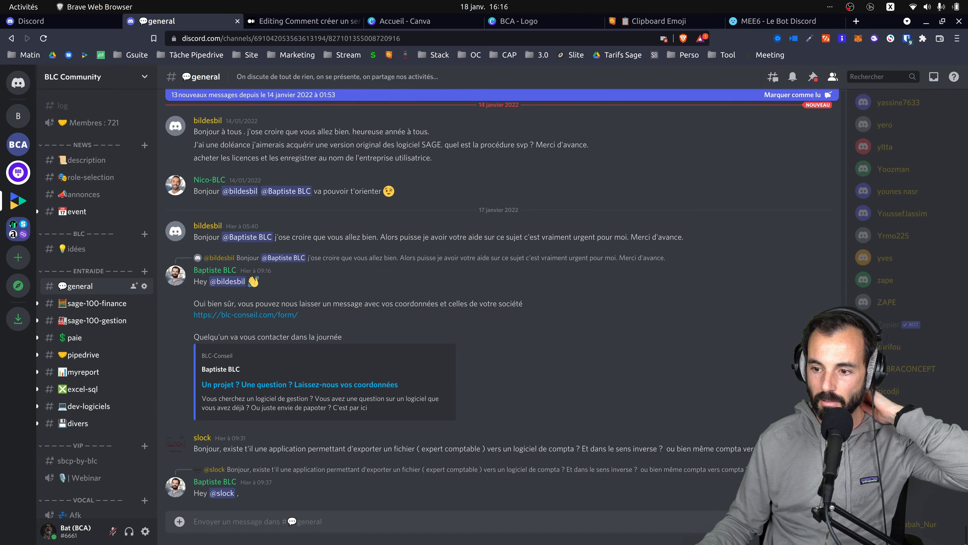
pyautogui.moveTo(967, 534); pyautogui.dragTo(955, 91)
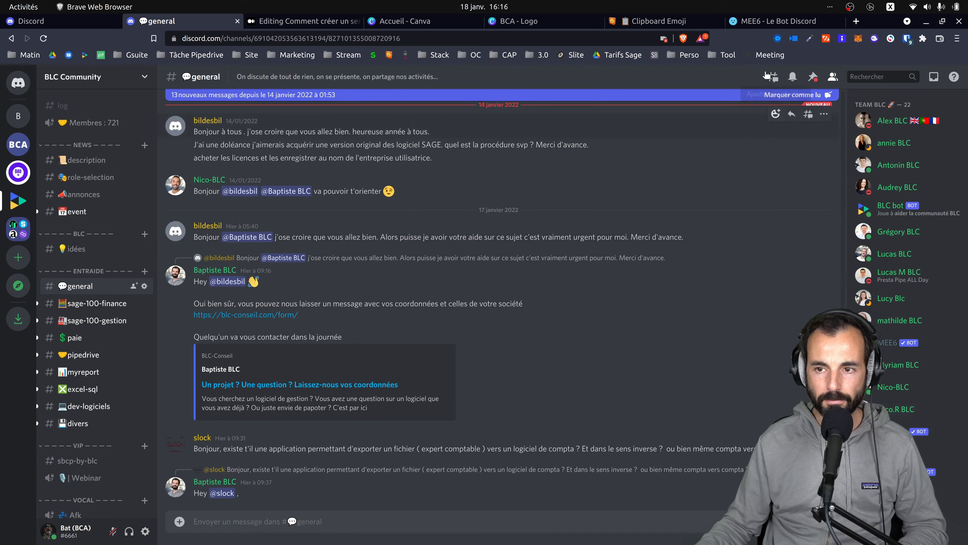
# Switch back to MEE6 and review the basic, role and social network counters of Statistics Channels
pyautogui.click(777, 21)
pyautogui.scroll(-2, 373, 352)
pyautogui.scroll(-8, 375, 354)
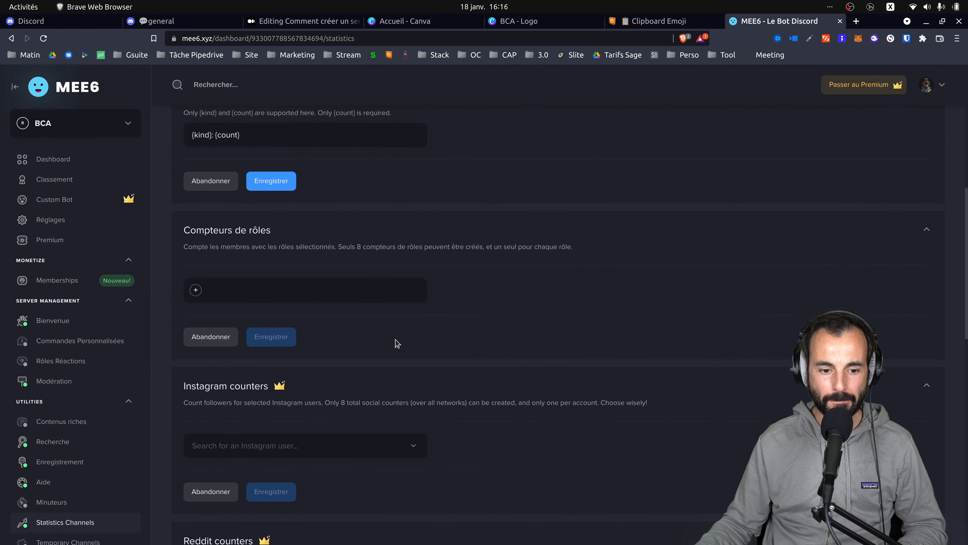
pyautogui.scroll(10, 379, 345)
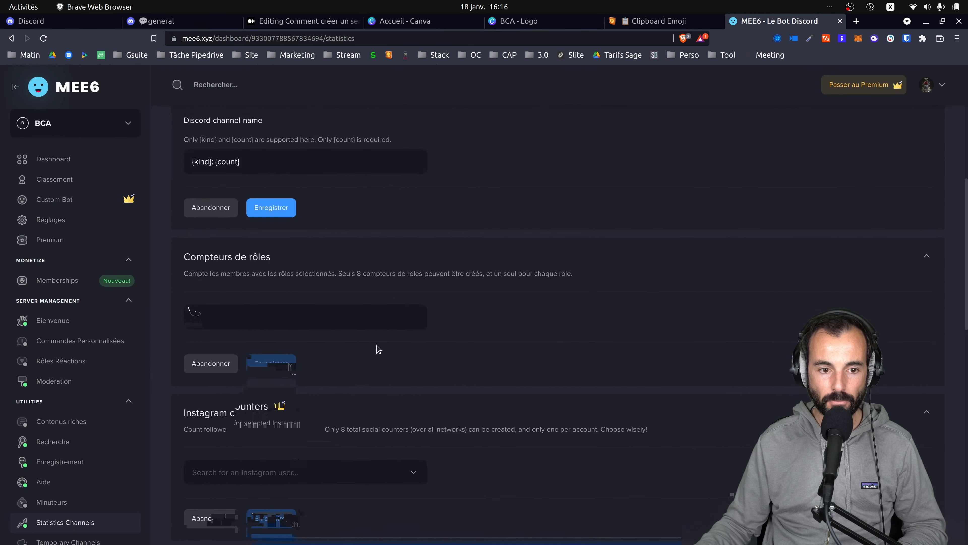
pyautogui.scroll(-10, 381, 324)
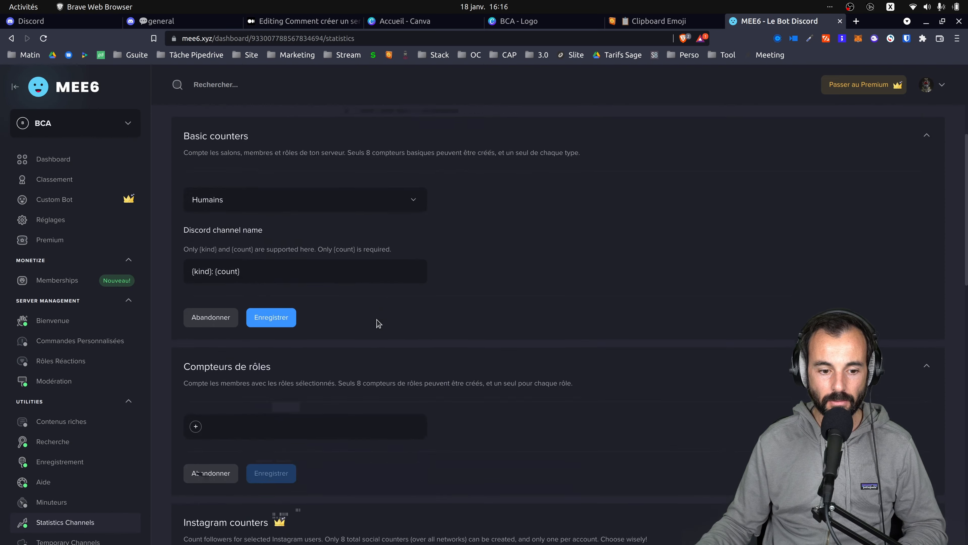
pyautogui.scroll(-4, 355, 302)
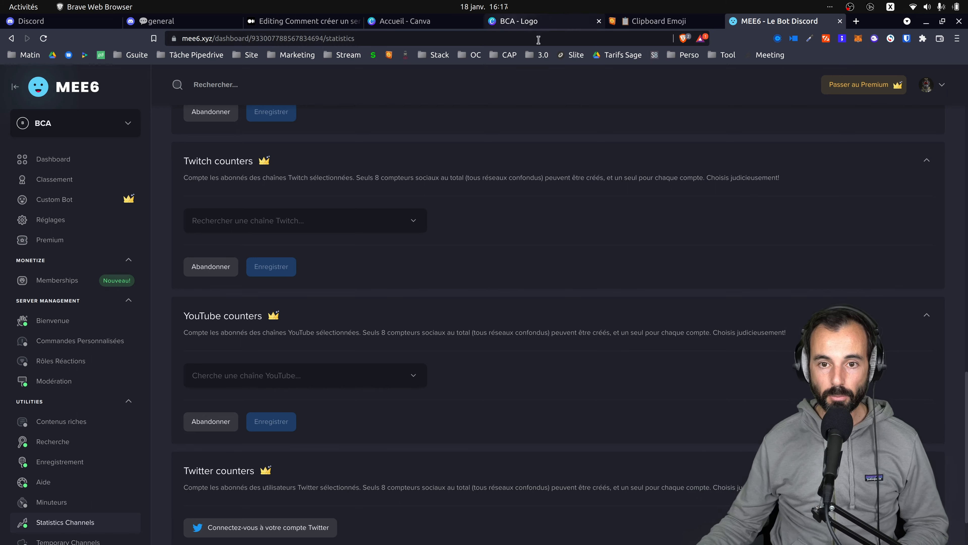
# Switch to the BCA server in Discord, check the active invitations in its server settings, and close the settings
pyautogui.click(164, 21)
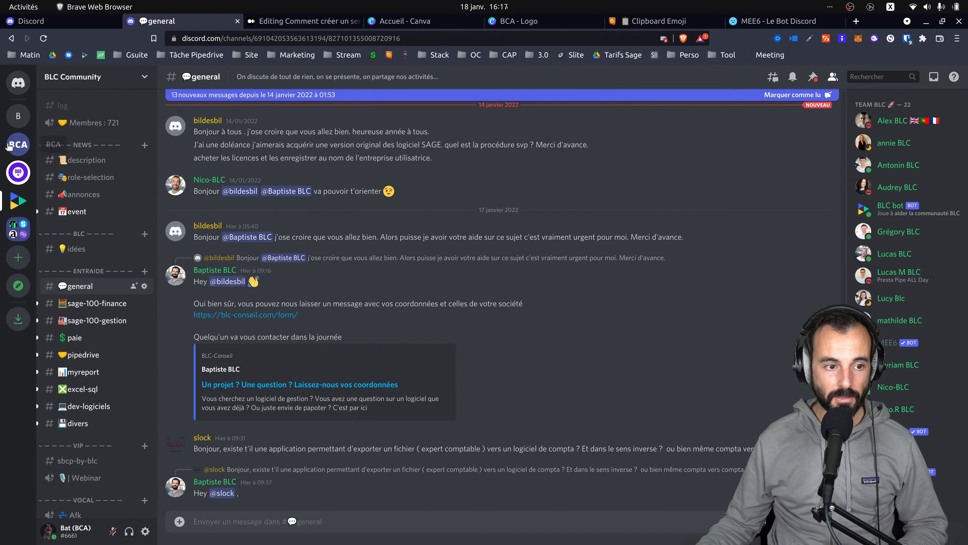
pyautogui.click(18, 119)
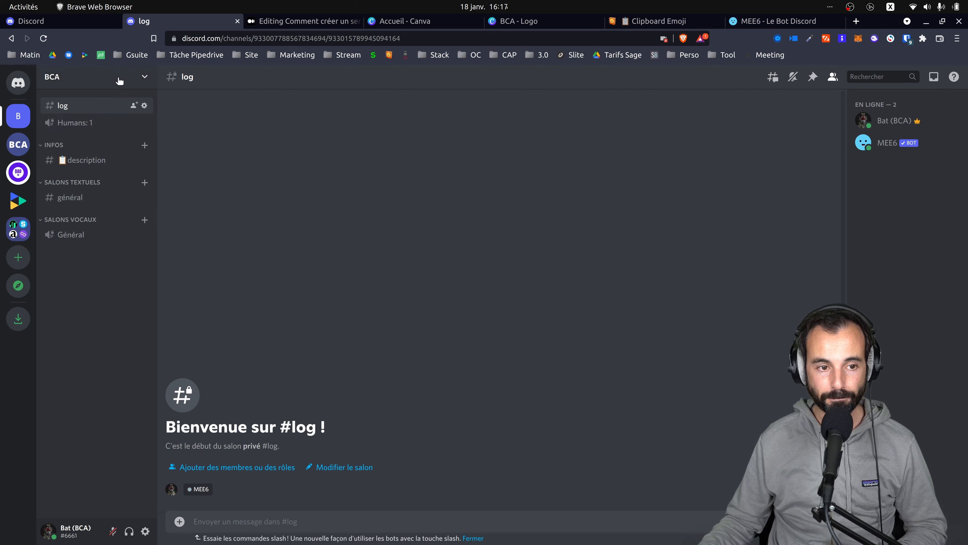
pyautogui.click(107, 160)
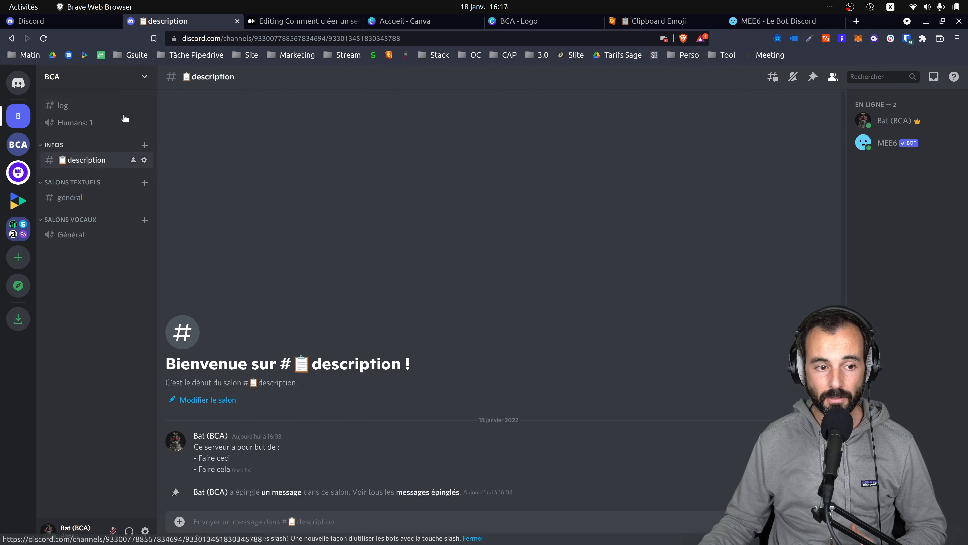
pyautogui.click(127, 78)
pyautogui.click(129, 142)
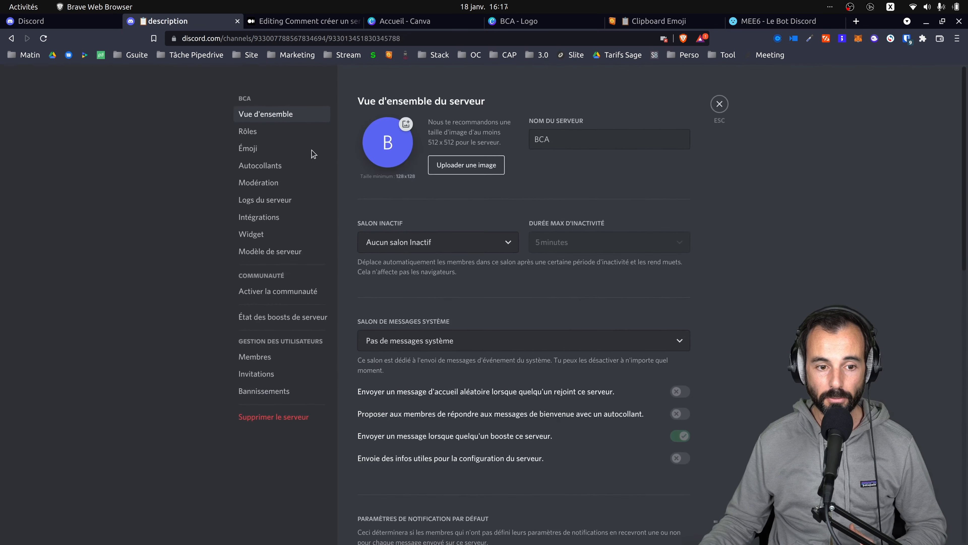
pyautogui.click(275, 378)
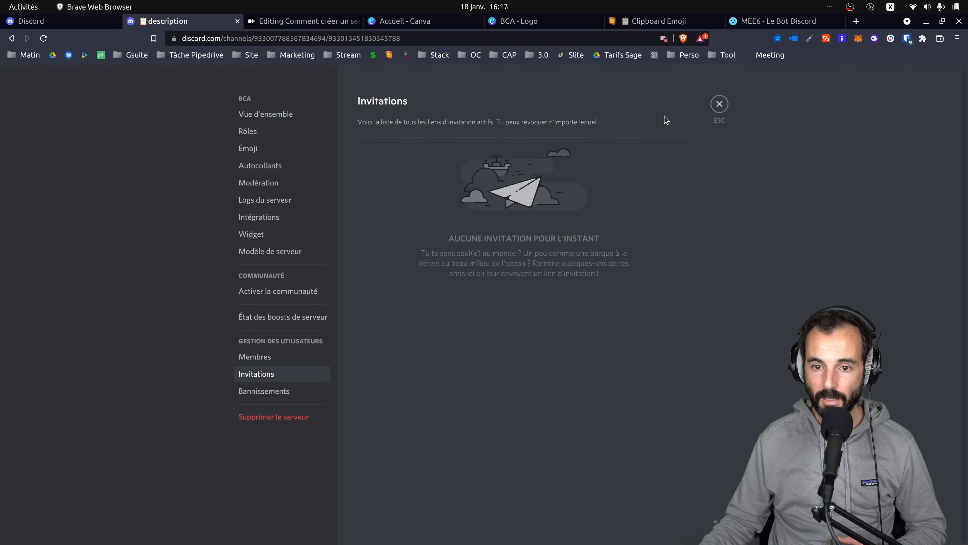
pyautogui.click(719, 103)
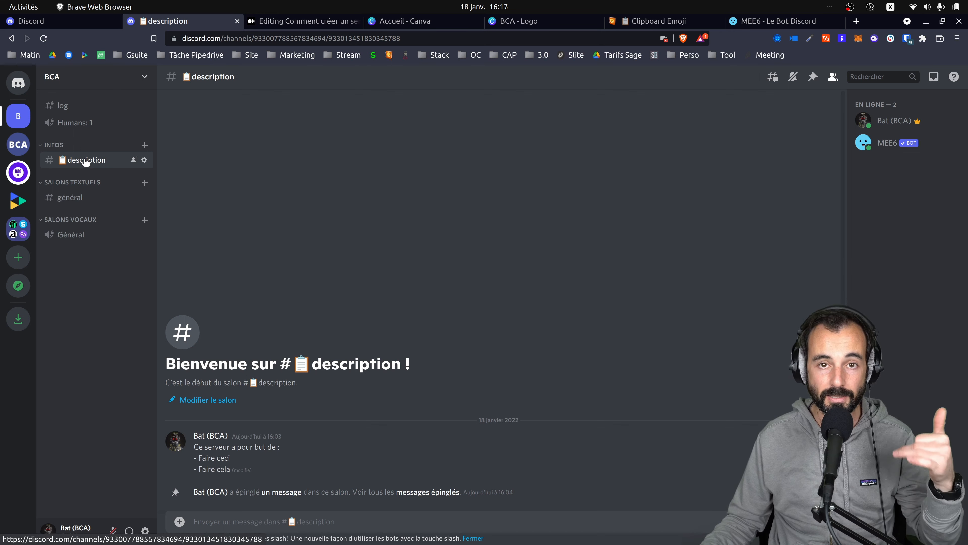
# Create an invitation link for the description channel from the channel's own invitation settings
pyautogui.rightClick(108, 163)
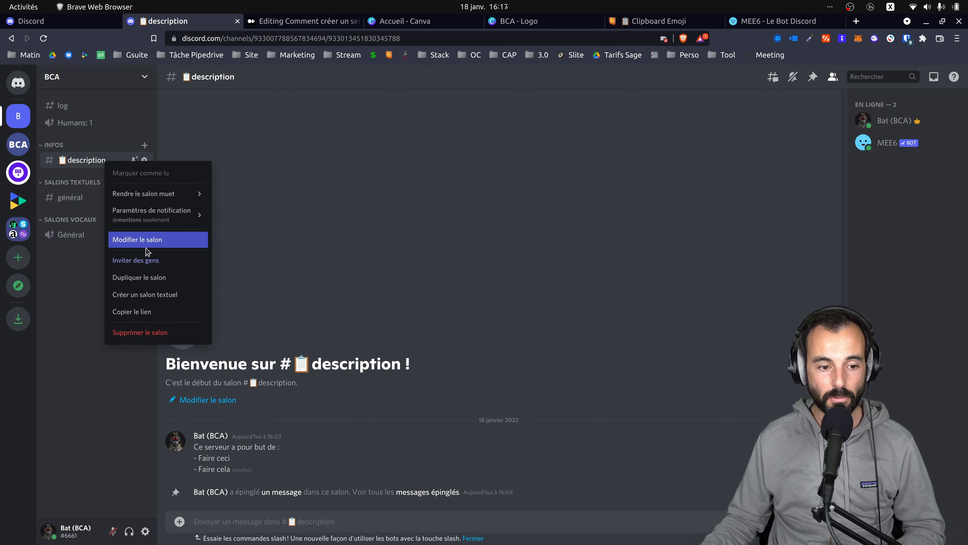
pyautogui.moveTo(159, 223)
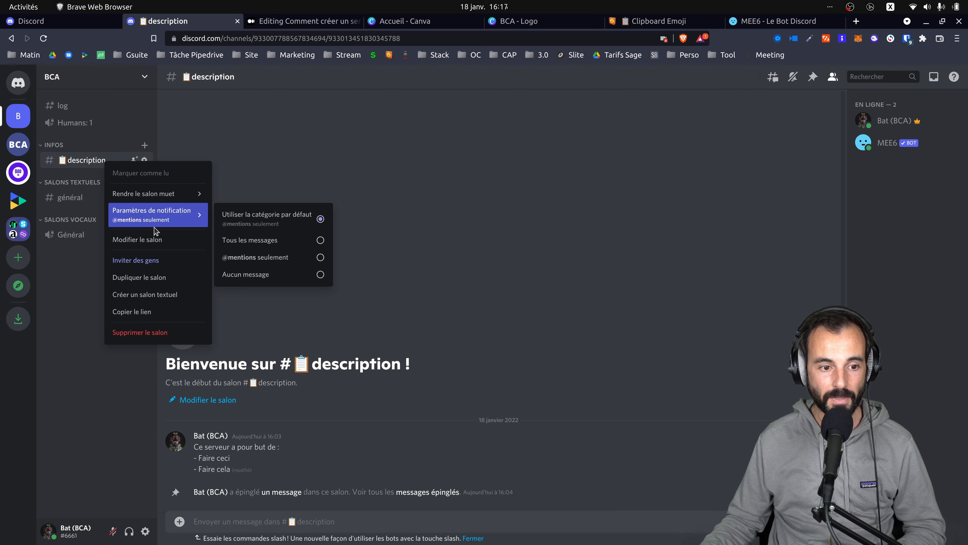
pyautogui.click(154, 240)
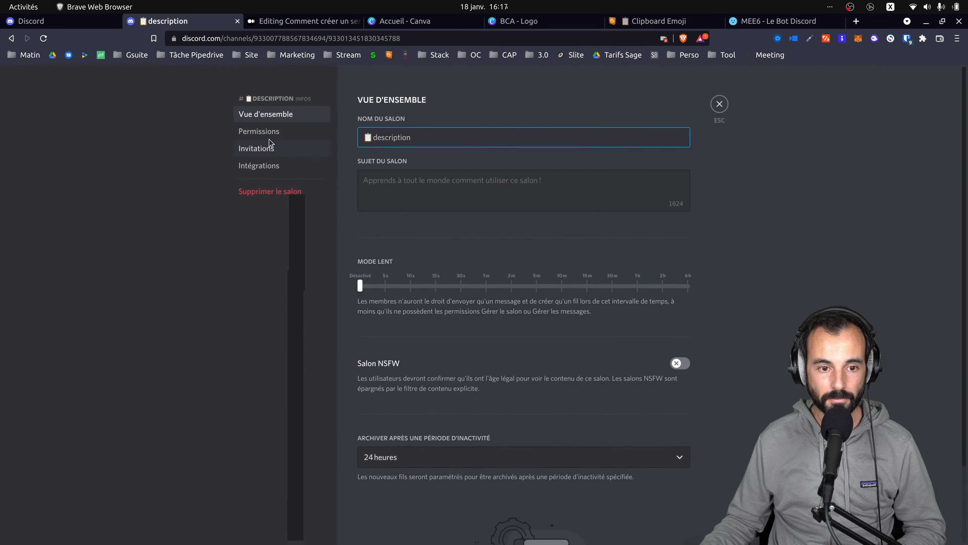
pyautogui.click(267, 147)
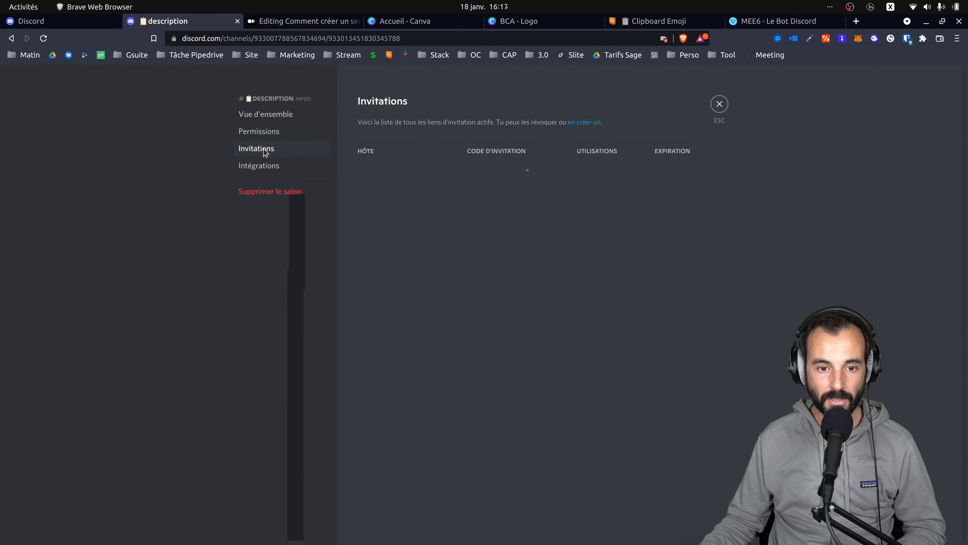
pyautogui.click(591, 123)
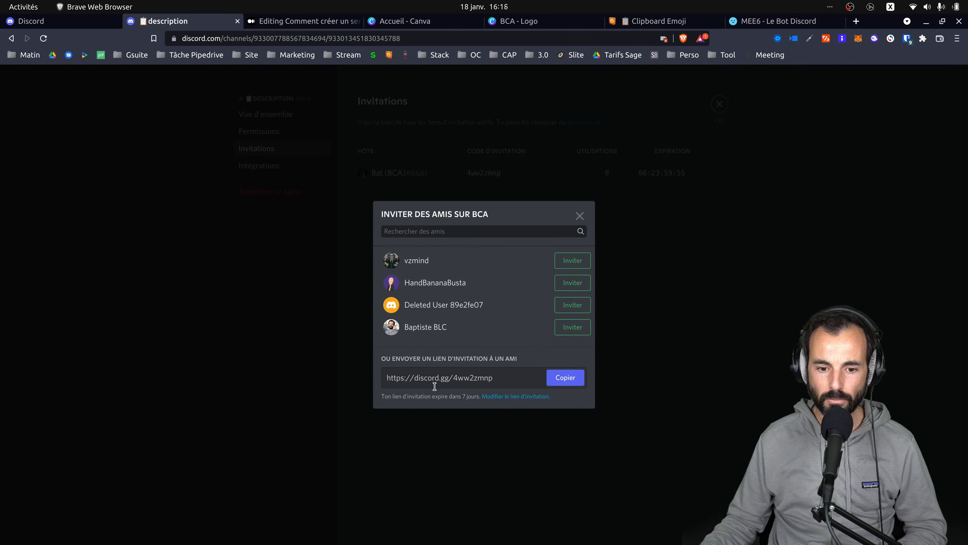
# Edit the description channel's invitation link so it expires "Jamais" and generate the new link
pyautogui.click(515, 396)
pyautogui.click(460, 261)
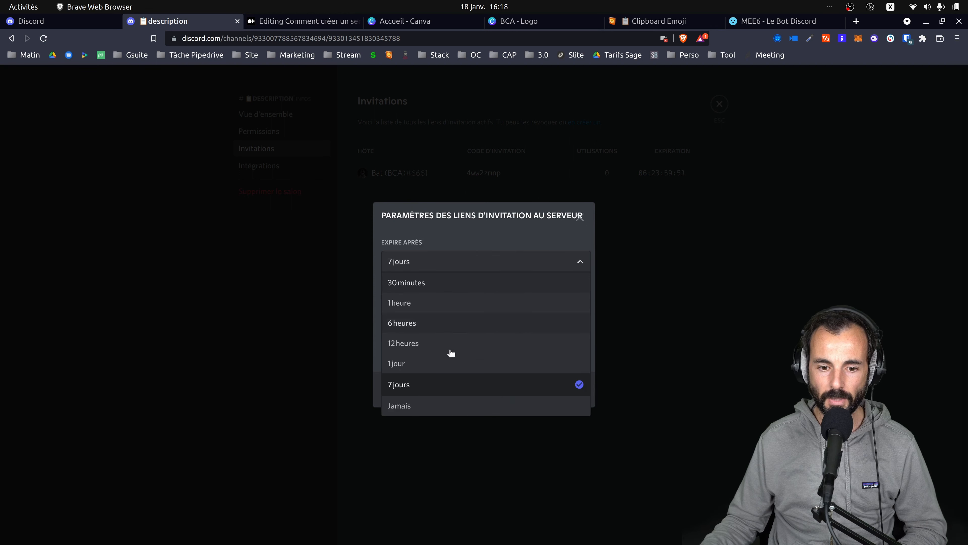
pyautogui.click(447, 406)
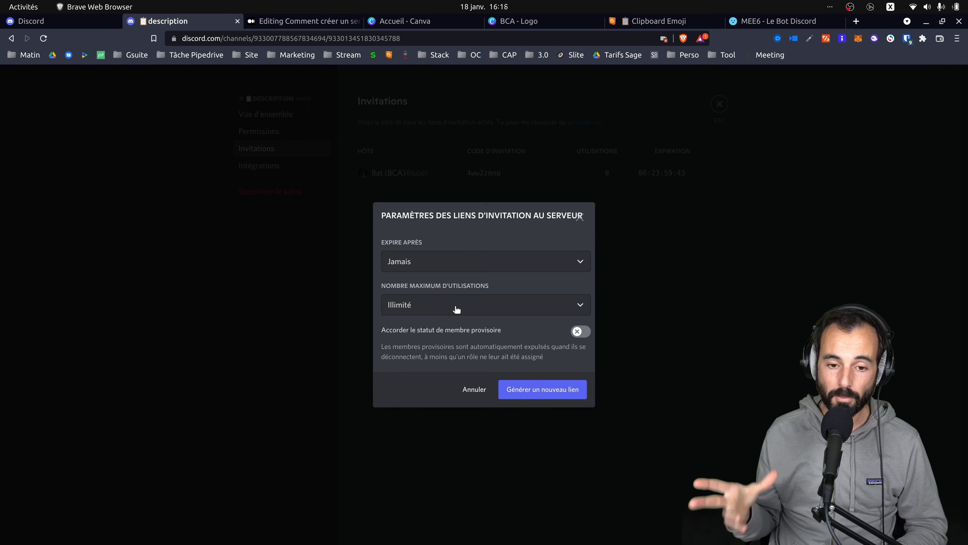
pyautogui.click(460, 263)
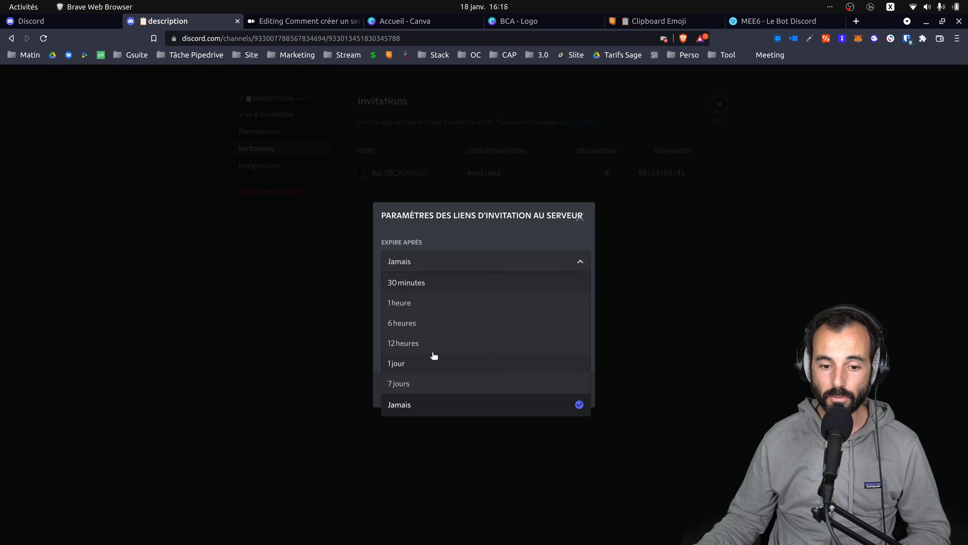
pyautogui.click(432, 383)
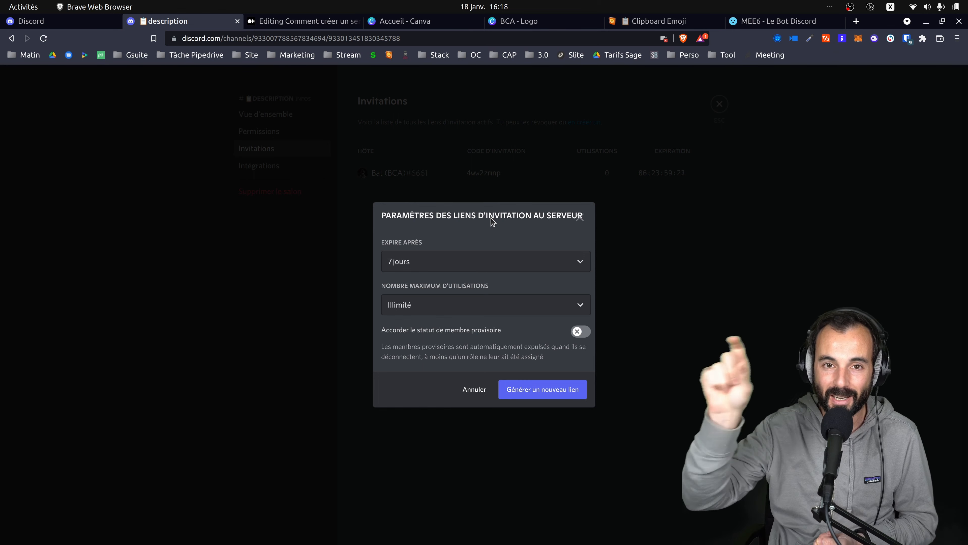
pyautogui.click(494, 262)
pyautogui.click(432, 410)
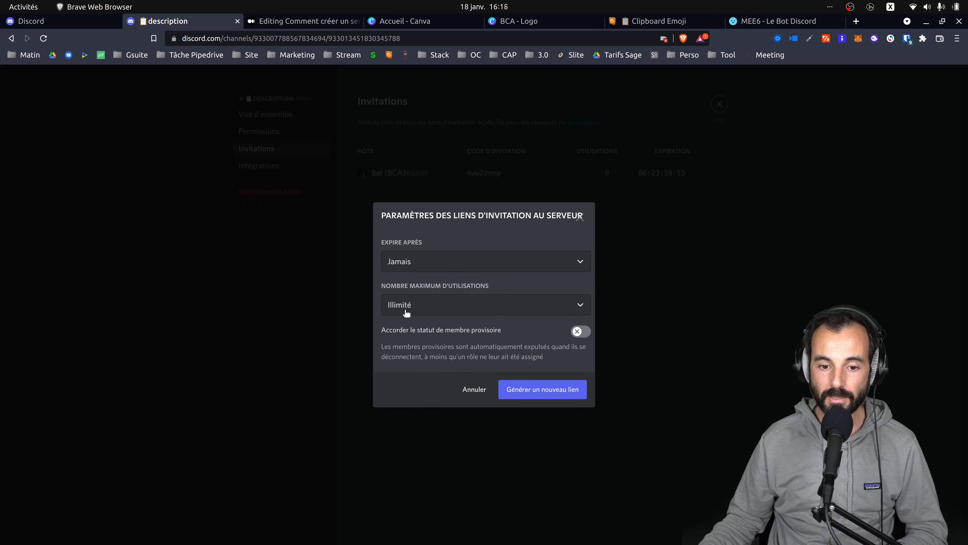
pyautogui.click(565, 393)
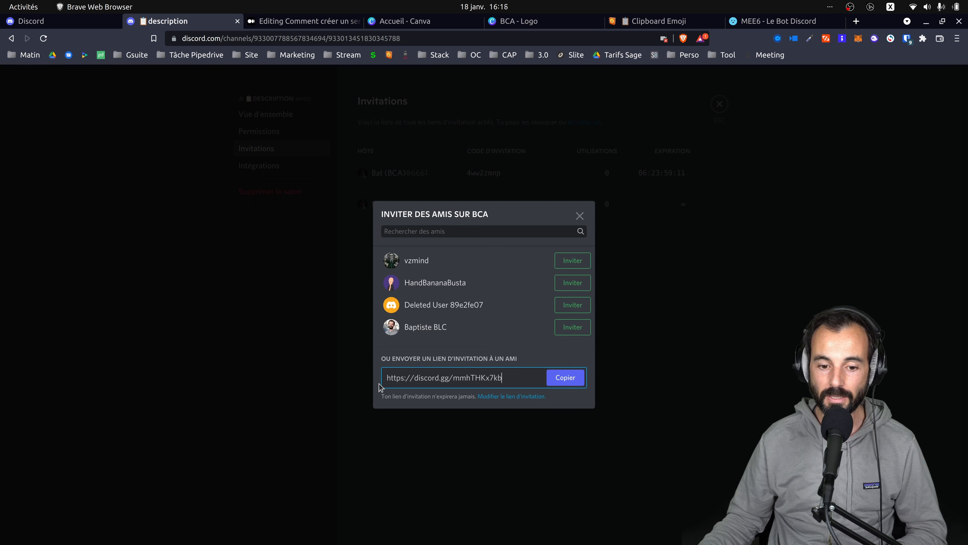
# Generate the non-expiring invitation link again with the same settings and copy it to the clipboard
pyautogui.moveTo(385, 378); pyautogui.dragTo(499, 381)
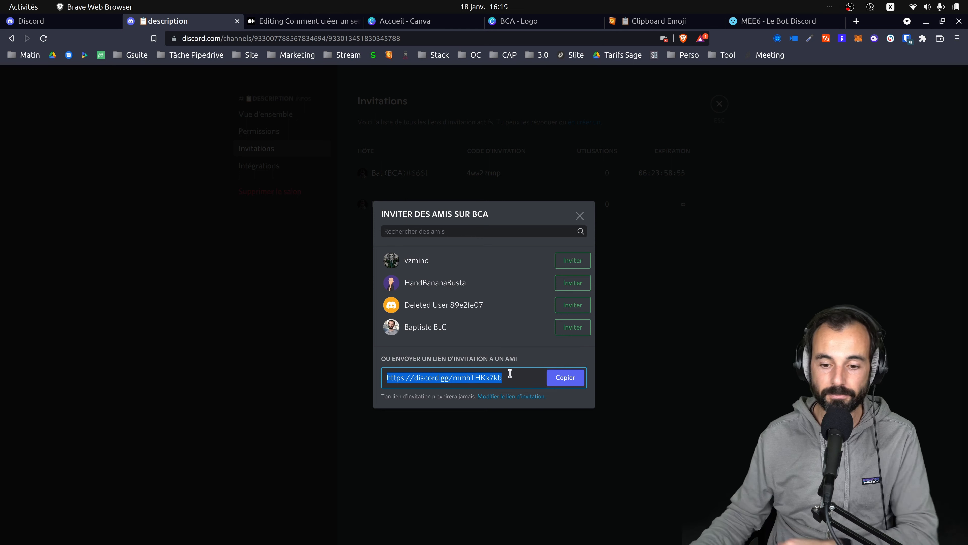
pyautogui.click(525, 396)
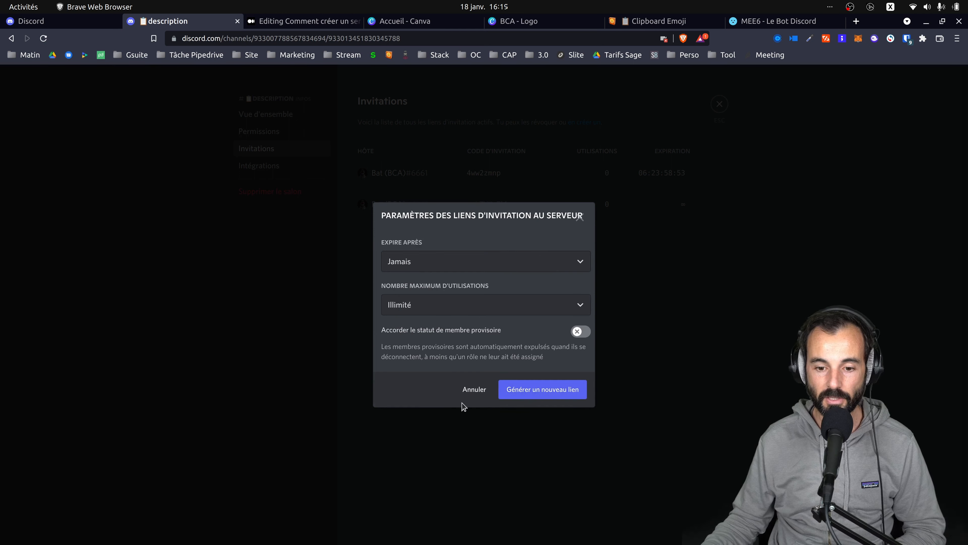
pyautogui.click(544, 395)
pyautogui.click(565, 377)
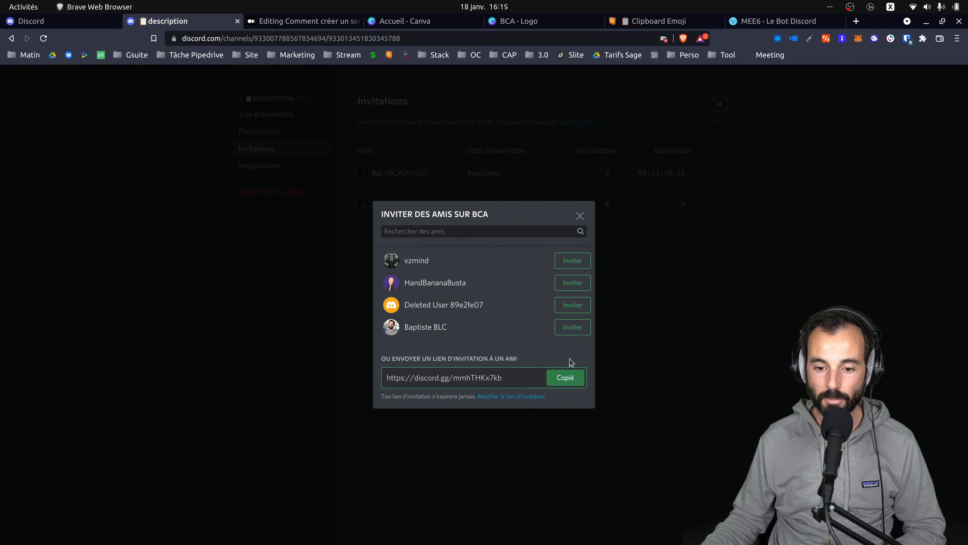
pyautogui.click(580, 215)
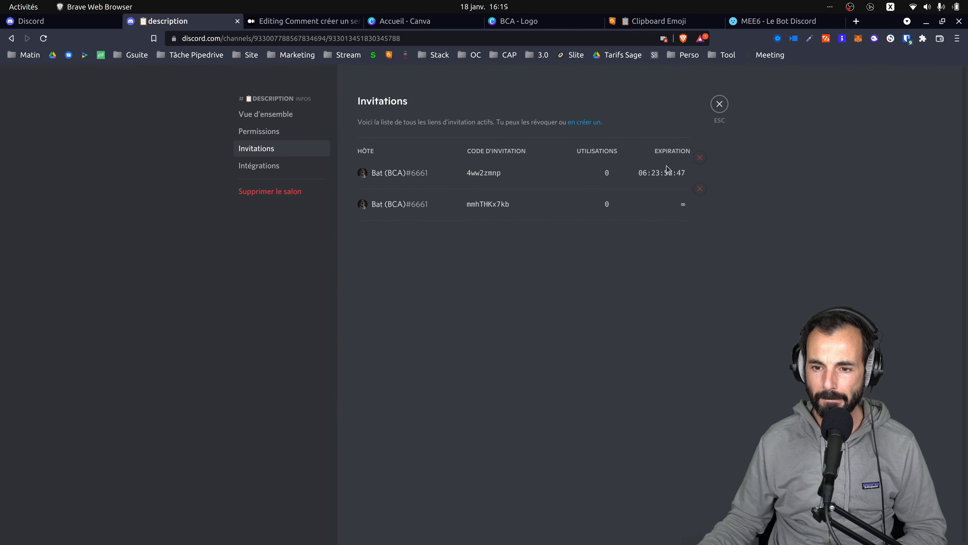
# Revoke the seven-day invitation of the description channel, keeping the non-expiring one, and close the channel settings
pyautogui.click(700, 159)
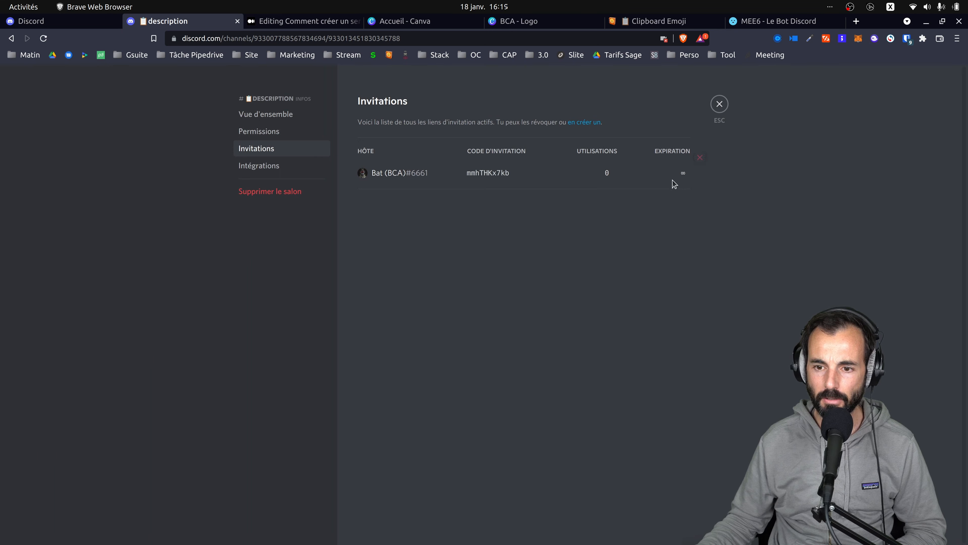
pyautogui.doubleClick(486, 172)
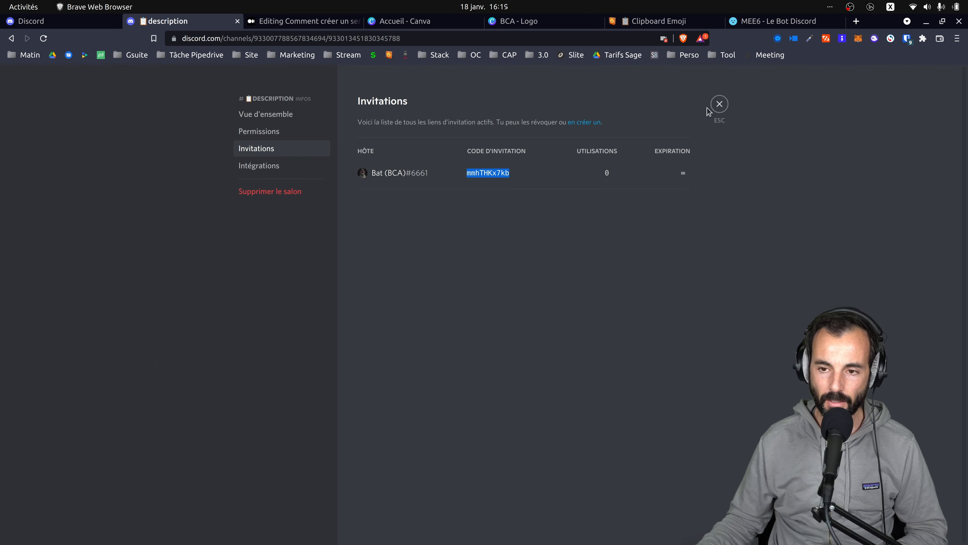
pyautogui.click(720, 104)
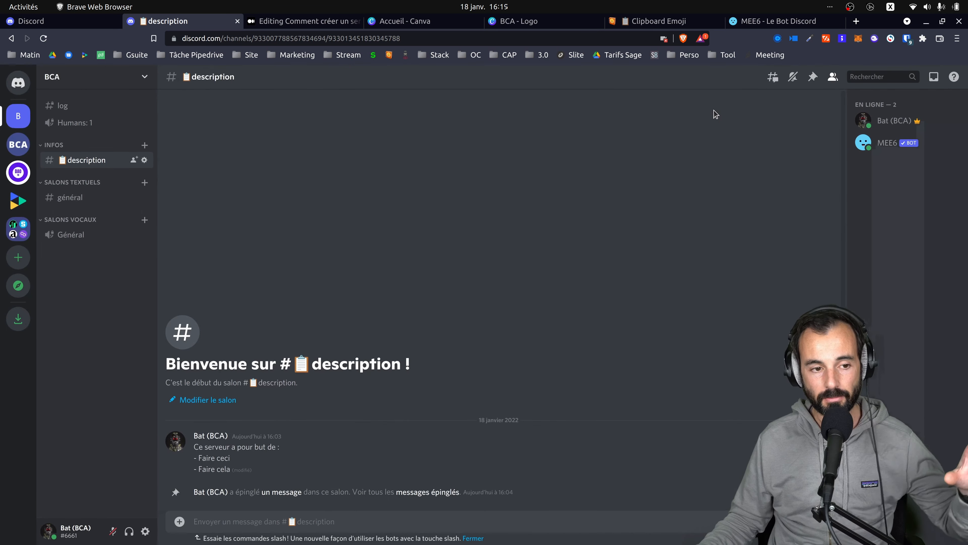